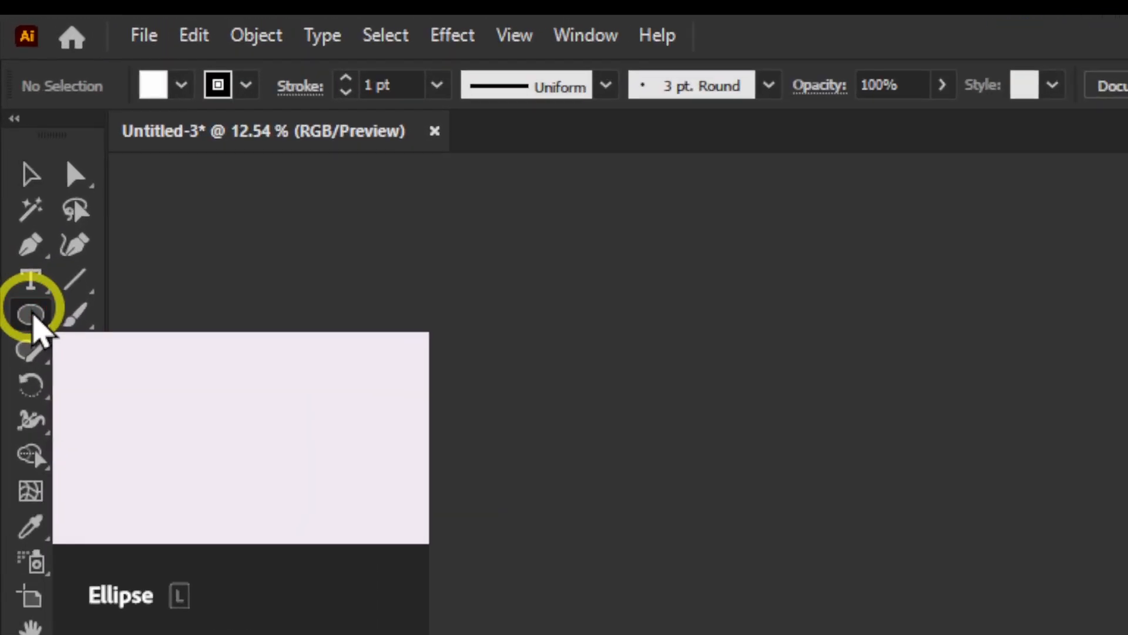
Step: Draw a white circle about 1344 pt in diameter on the empty canvas with the Ellipse tool
left_click(13, 134)
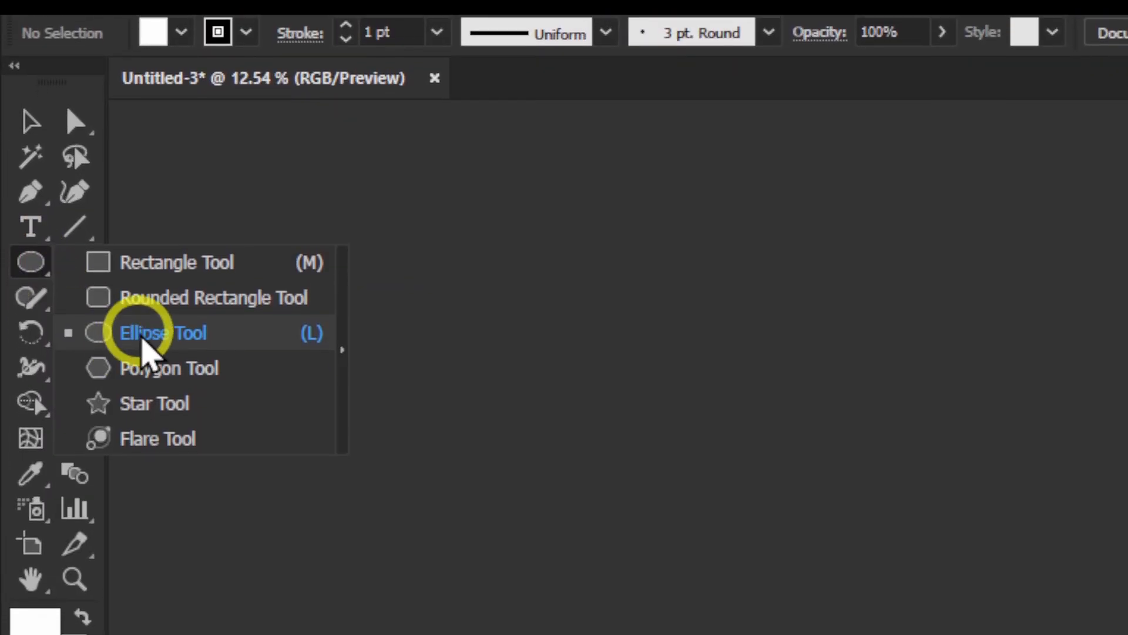
left_click(142, 340)
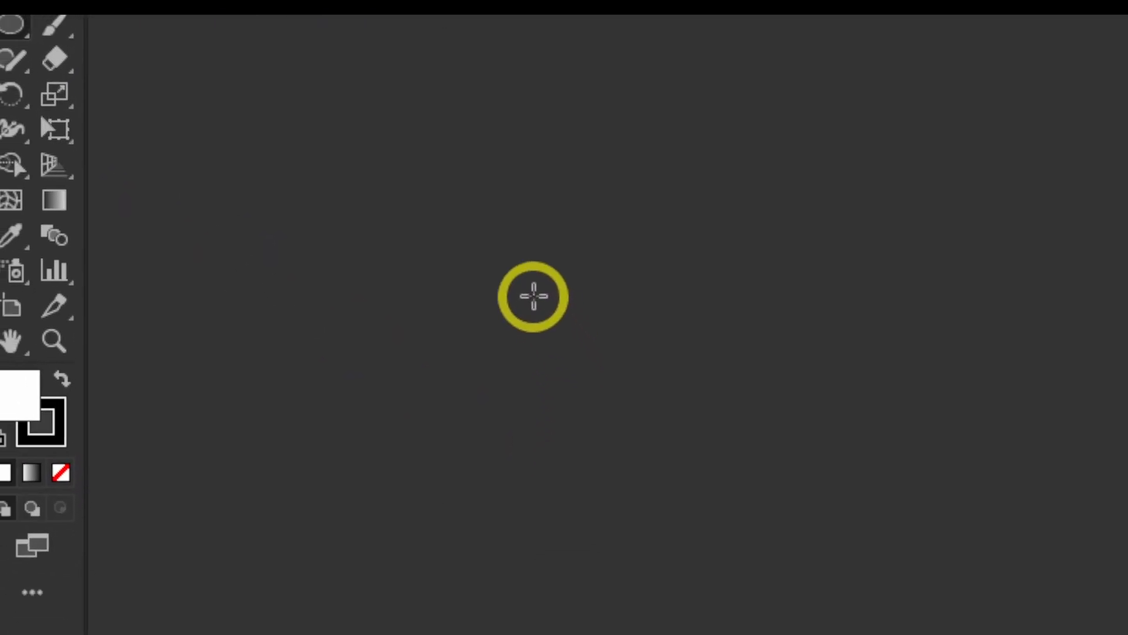
left_click_drag(535, 311, 814, 588)
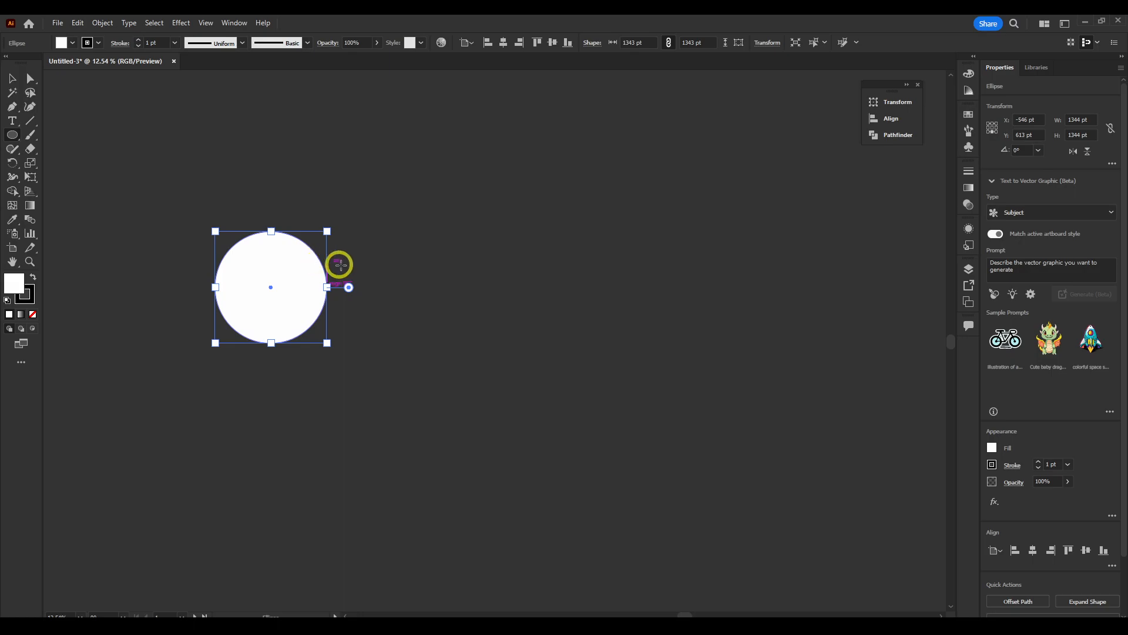
left_click_drag(364, 210, 450, 302)
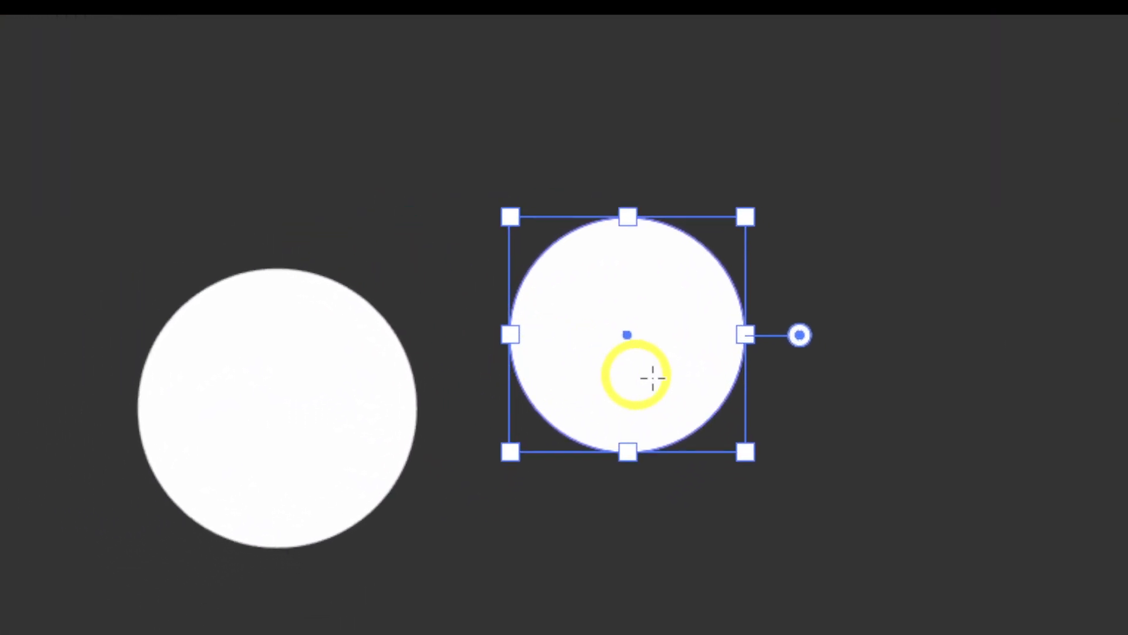
left_click_drag(868, 245, 1124, 500)
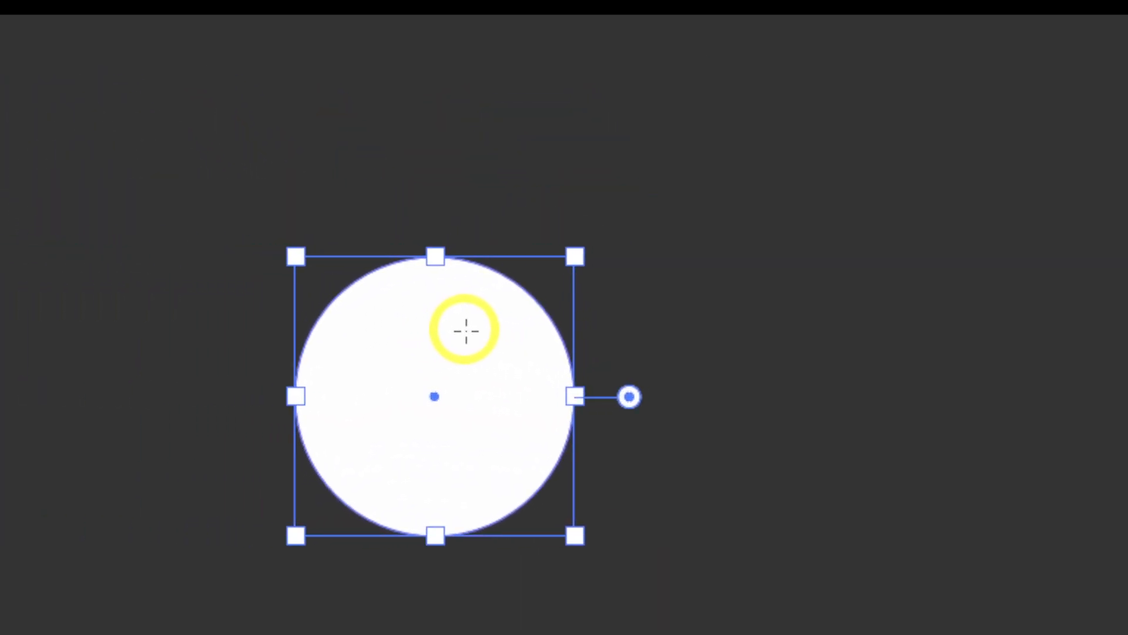
left_click_drag(466, 331, 564, 332)
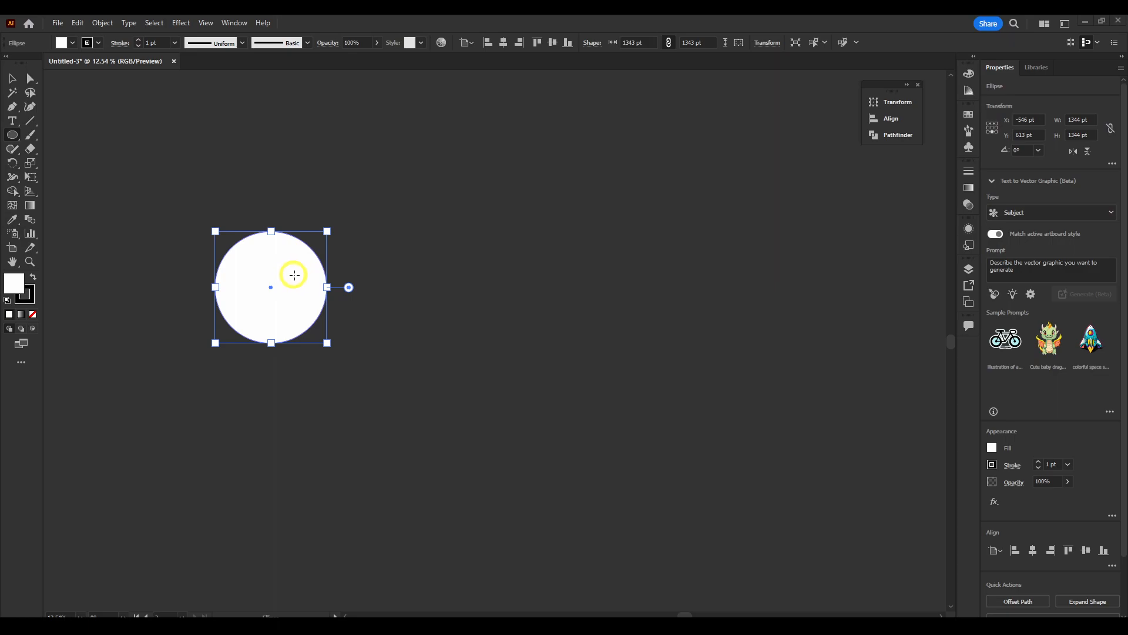
left_click_drag(298, 275, 339, 276)
key("ctrl+z")
Step: Lasso the circle's anchor points and delete the circle to clear the canvas
key("v")
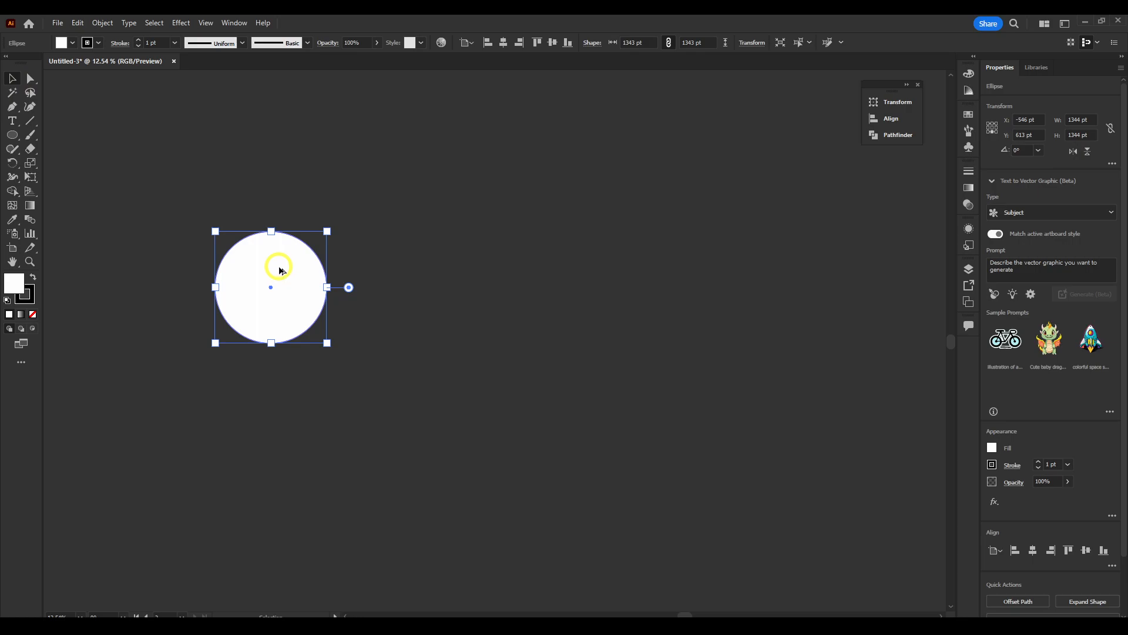
key("q")
left_click_drag(280, 267, 355, 275)
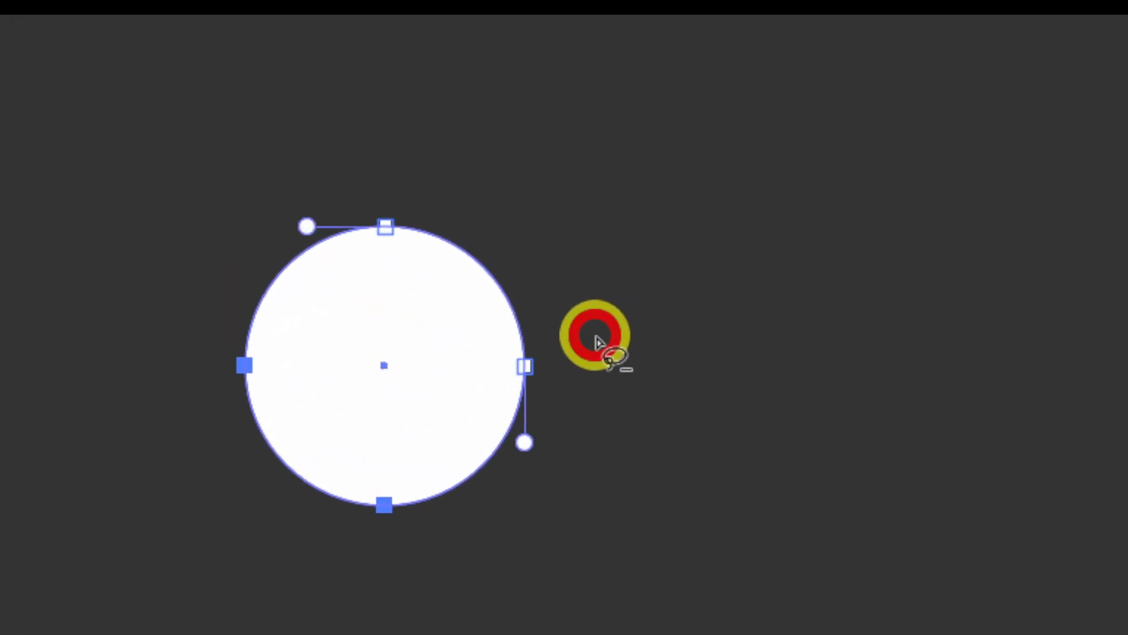
key("v")
key("Delete")
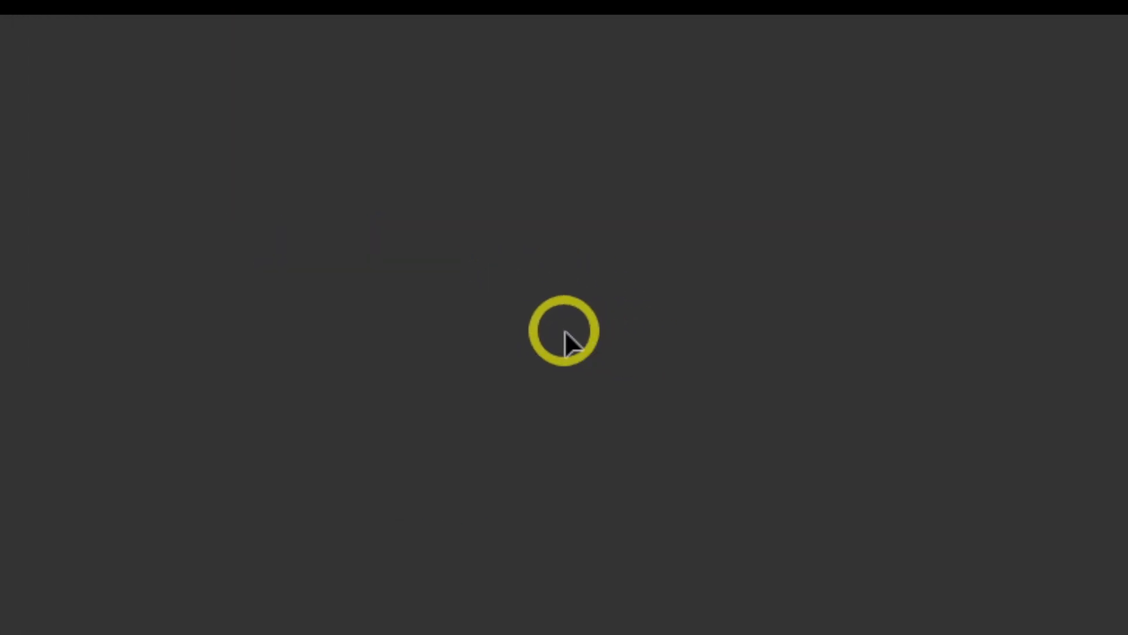
key("ctrl+z")
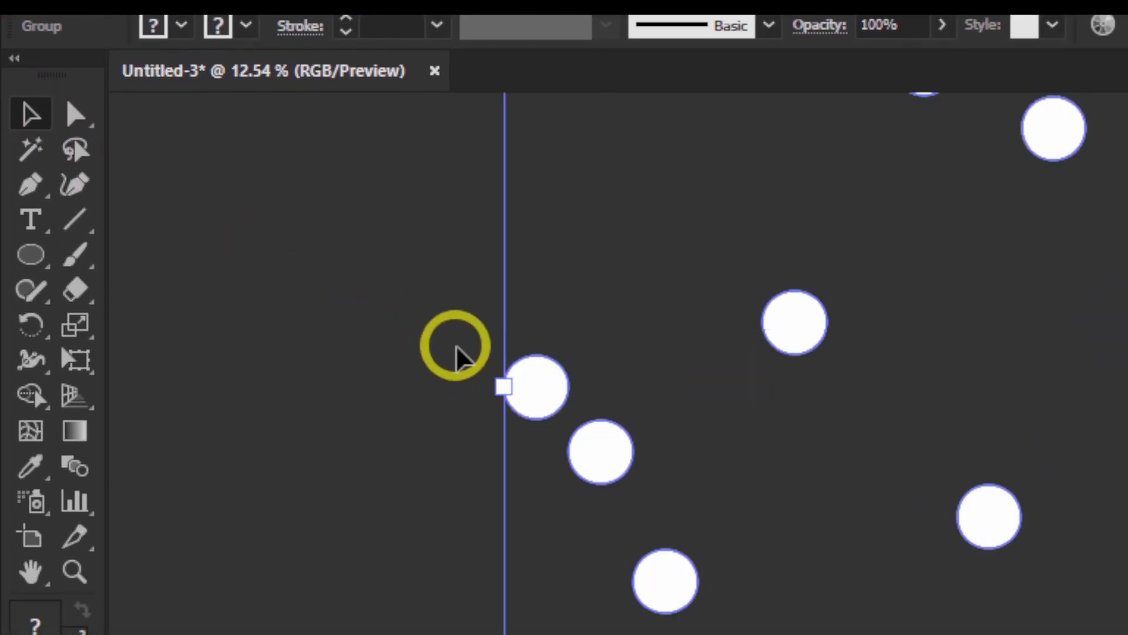
right_click(753, 400)
left_click(804, 421)
Step: Draw a white circle about 1178 pt in diameter and place a matching second circle level with it
left_click(39, 258)
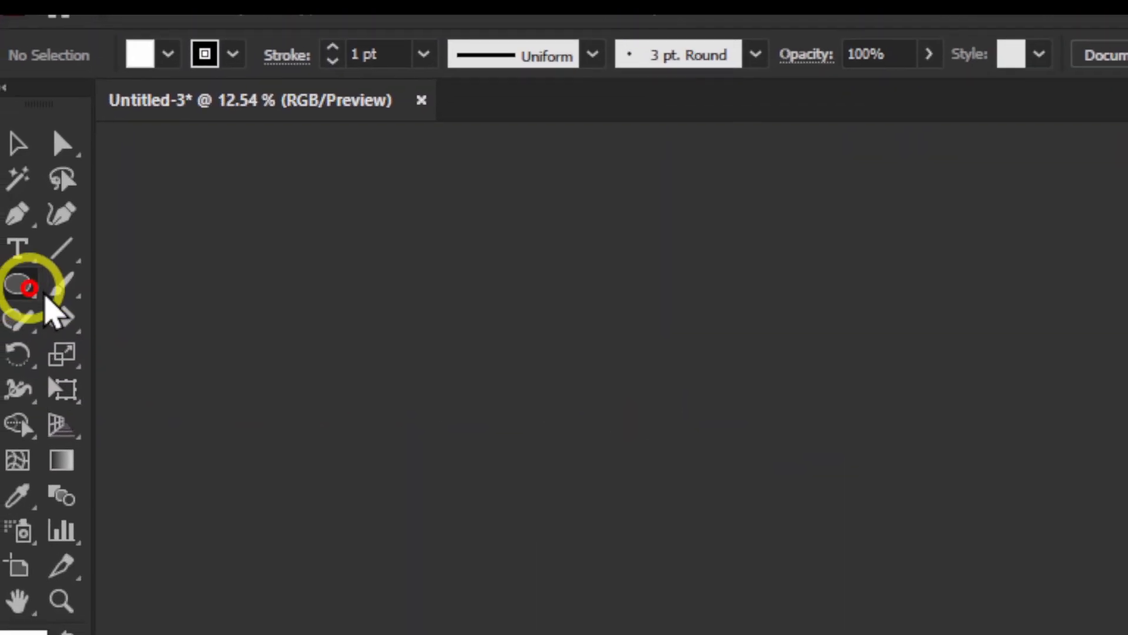
mouse_move(461, 249)
left_mouse_down()
mouse_move(667, 439)
mouse_move(589, 364)
mouse_move(585, 339)
mouse_move(781, 333)
mouse_move(596, 333)
left_mouse_up()
key("v")
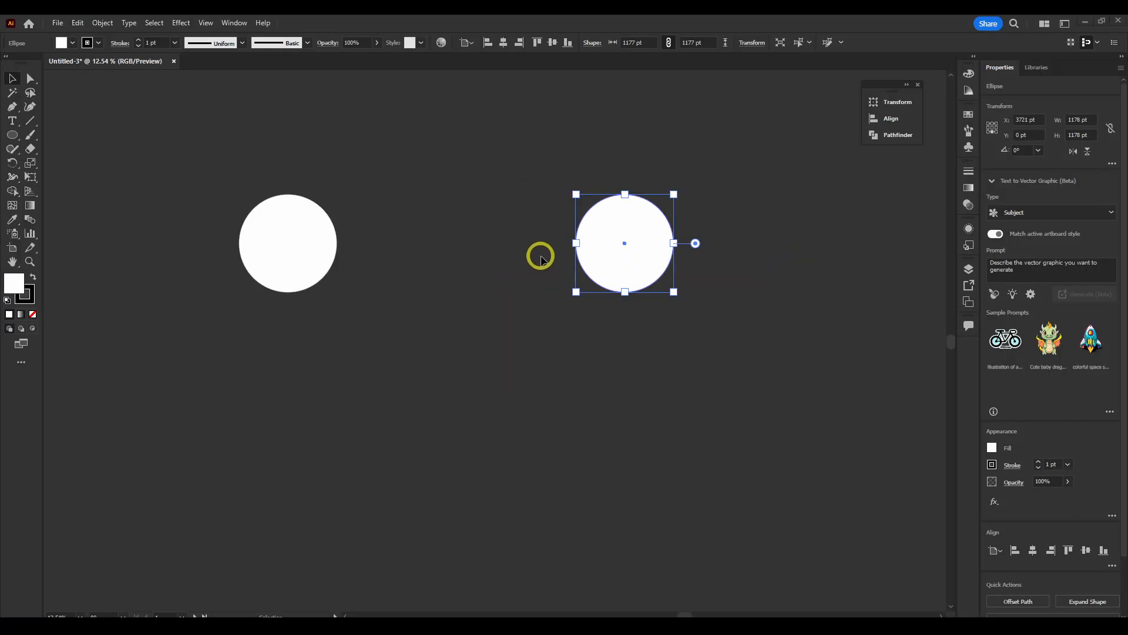
Step: Move the two circles far apart at the same height and select both of them
left_click_drag(612, 233, 746, 227)
left_click_drag(280, 237, 197, 294)
left_click_drag(727, 241, 818, 324)
left_click_drag(226, 312, 183, 355)
left_click_drag(848, 327, 856, 352)
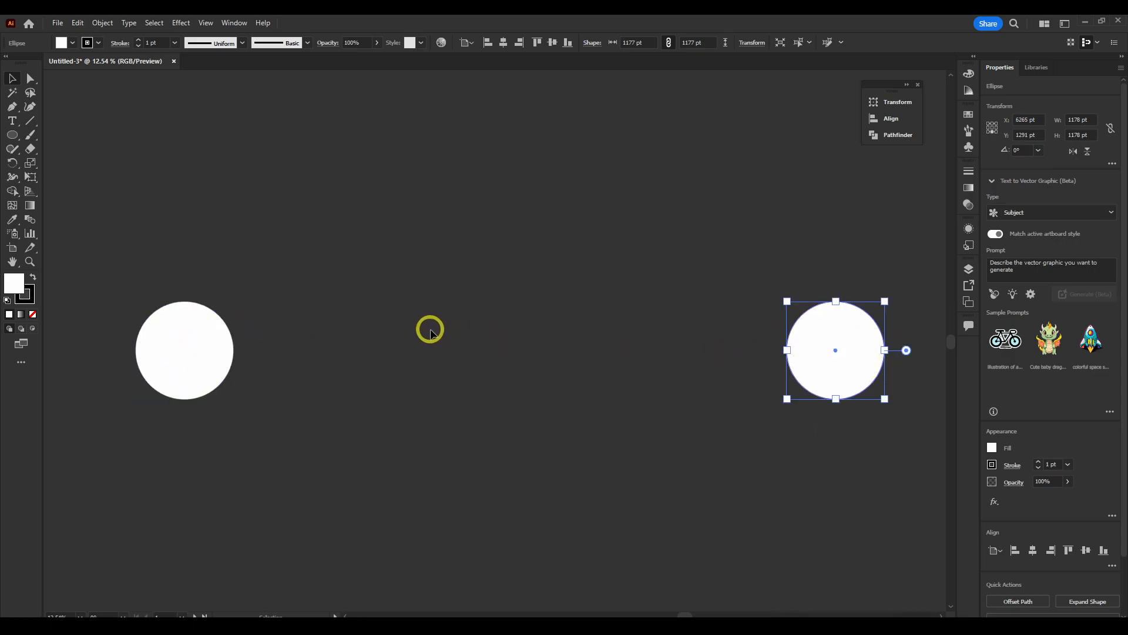
left_click_drag(882, 444, 891, 456)
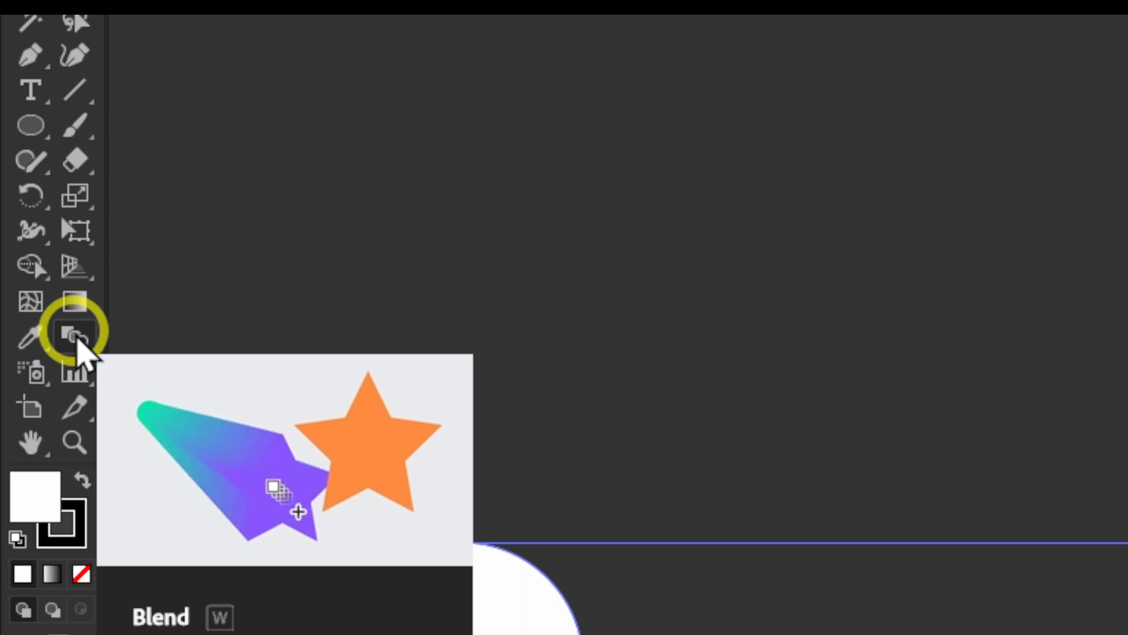
Step: Set the Blend tool's spacing to Specified Steps with 4 steps
left_click(182, 327)
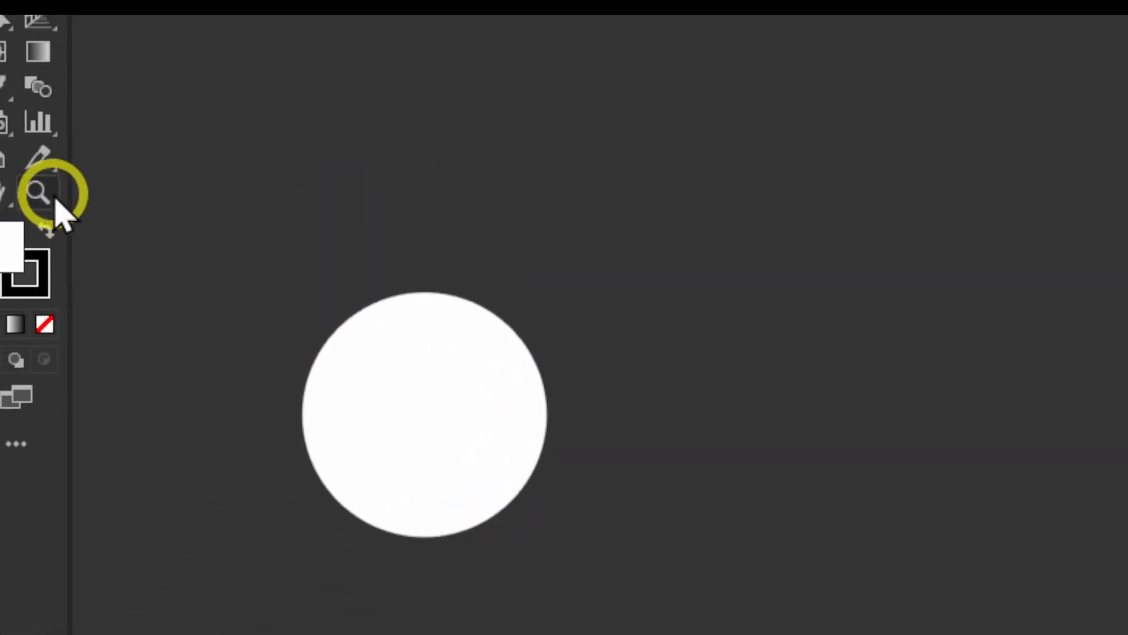
left_click(77, 322)
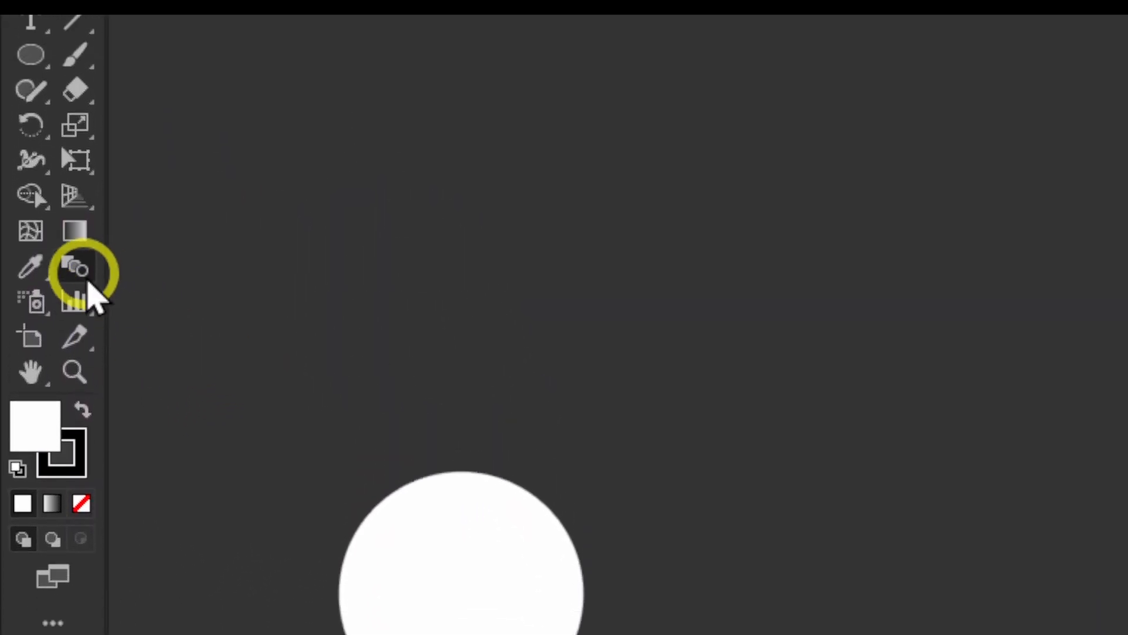
double_click(75, 235)
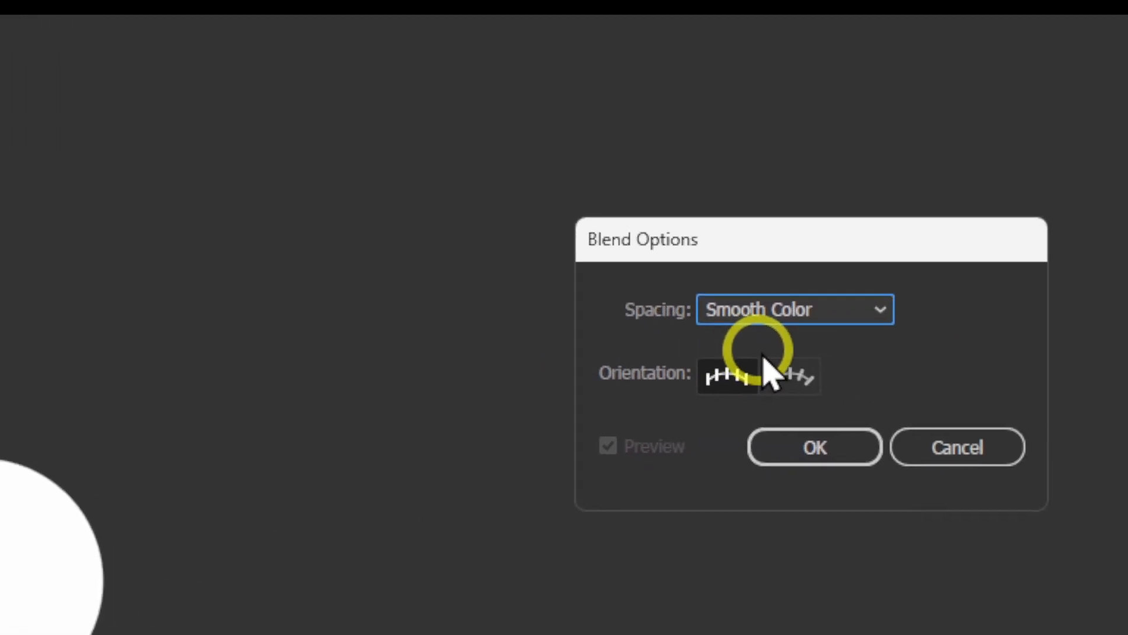
left_click(575, 338)
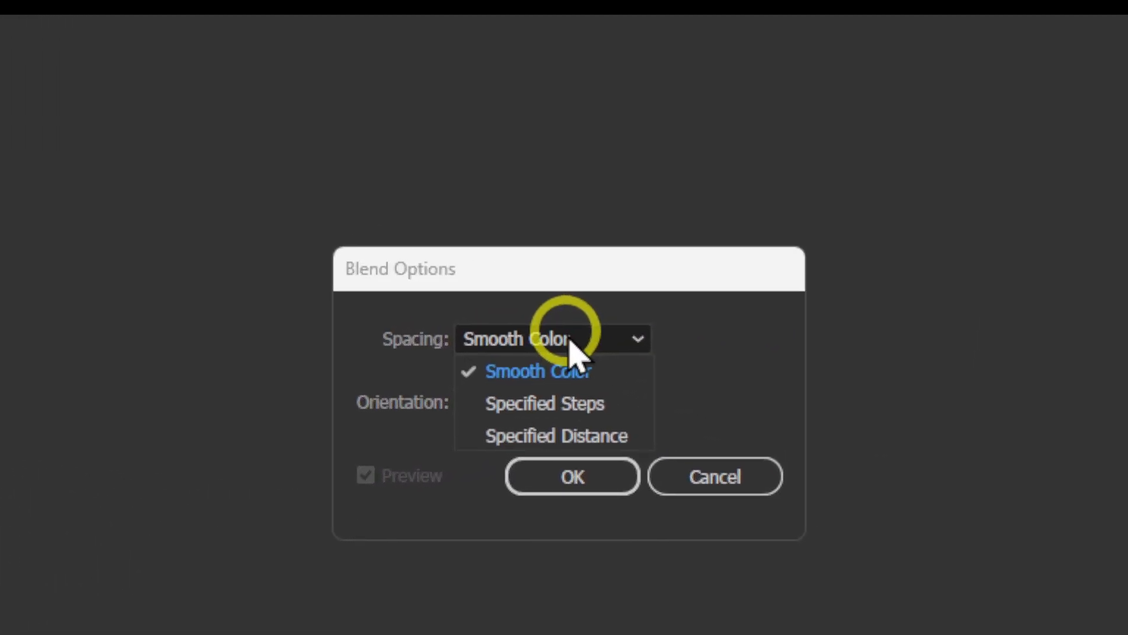
left_click(624, 401)
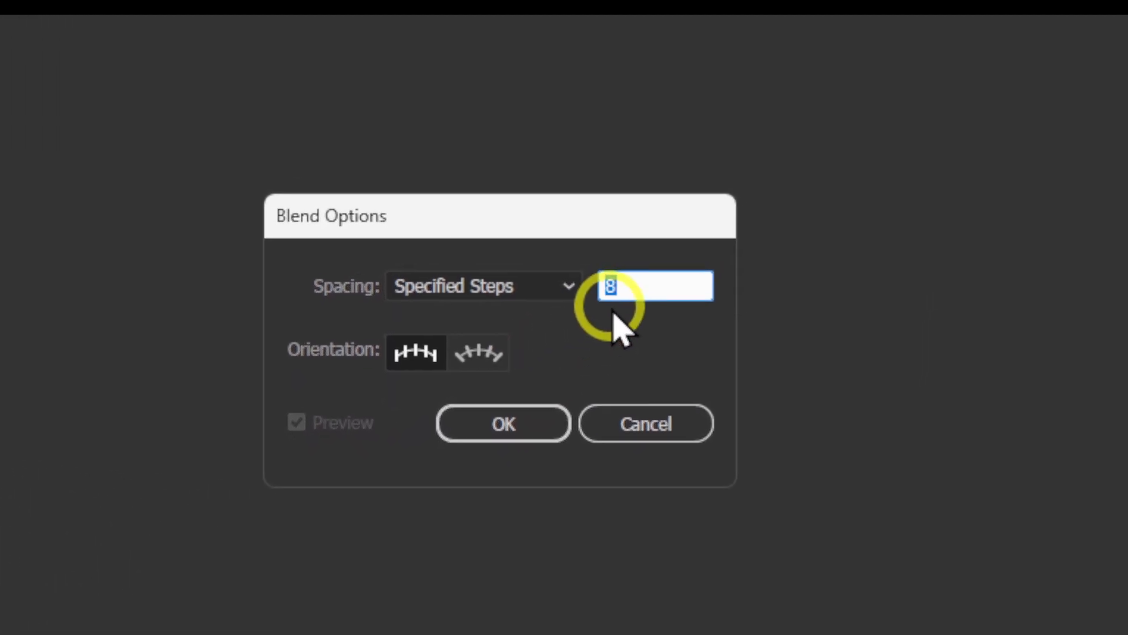
left_click(531, 277)
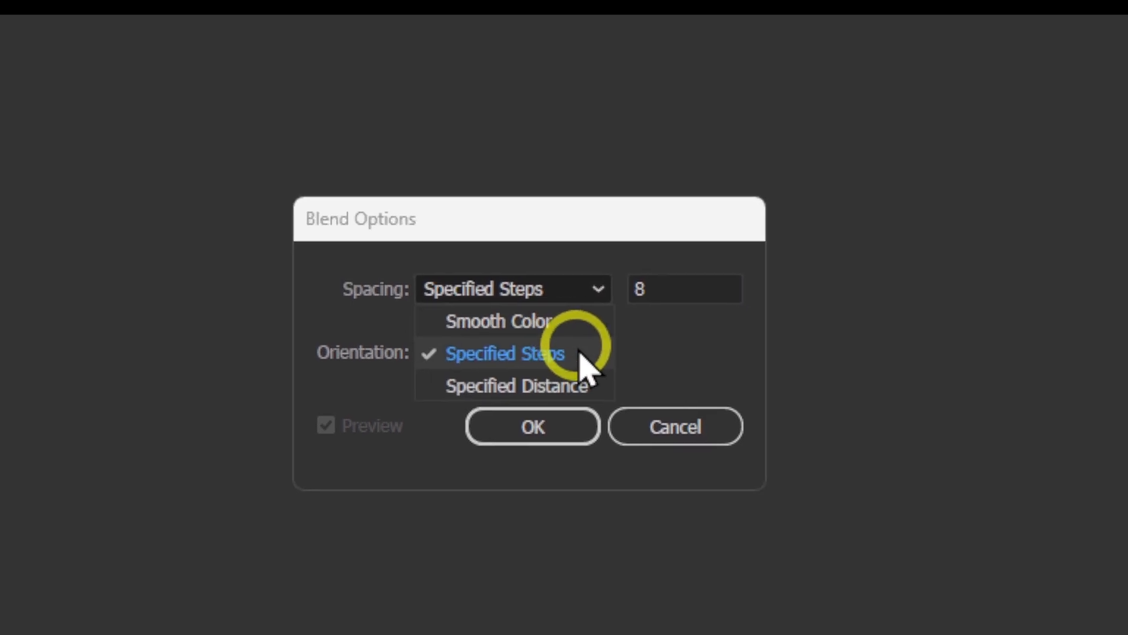
left_click(607, 393)
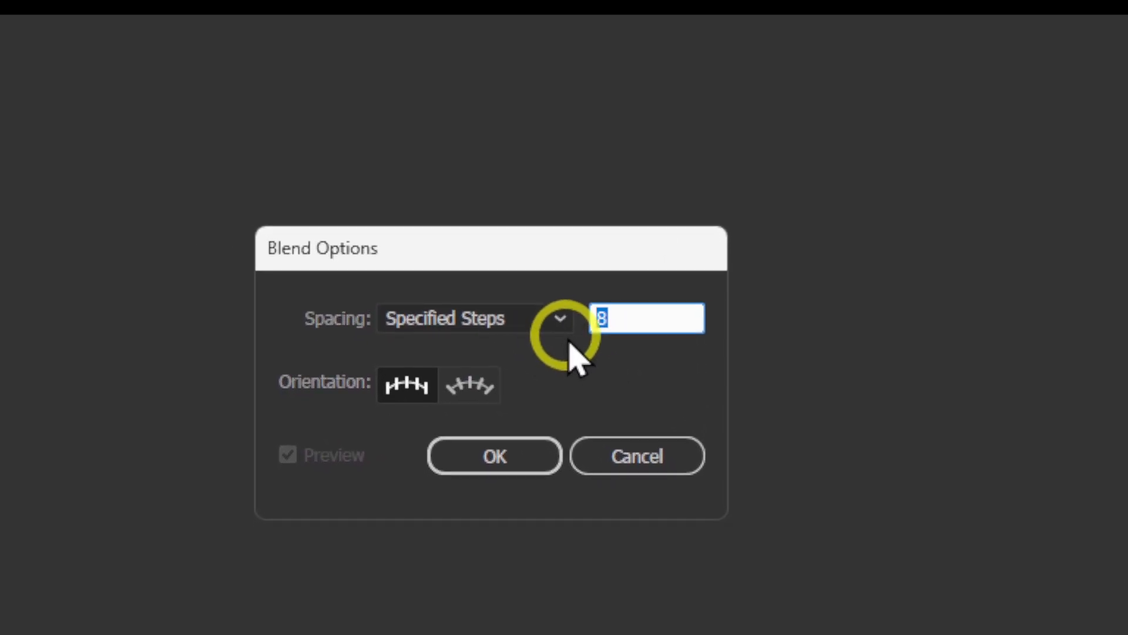
type("34")
key("BackSpace")
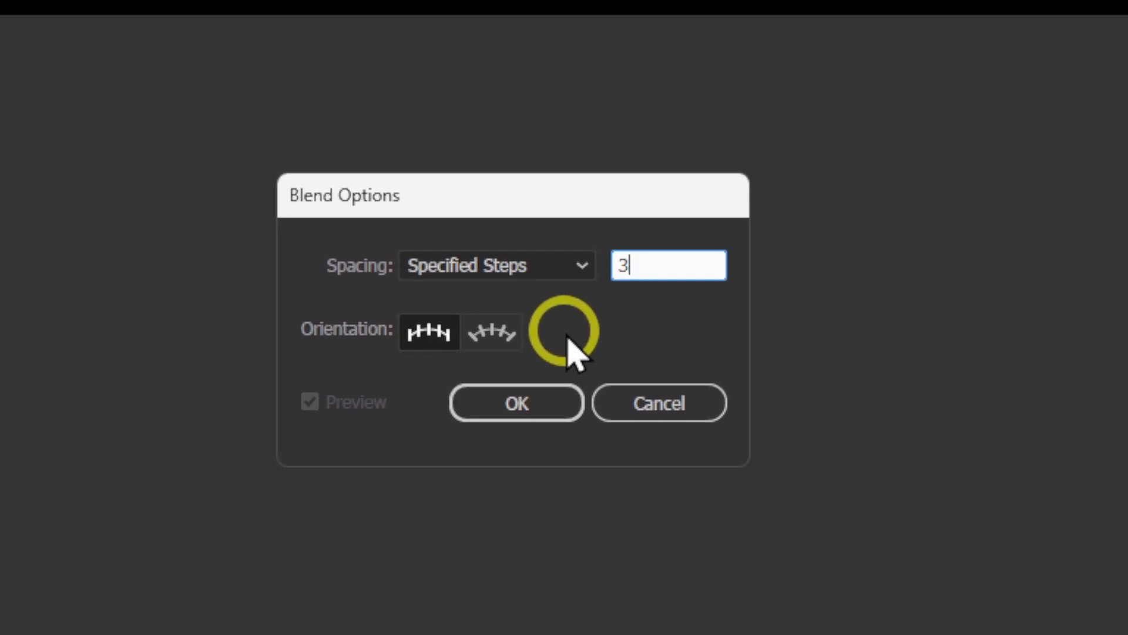
left_click(566, 402)
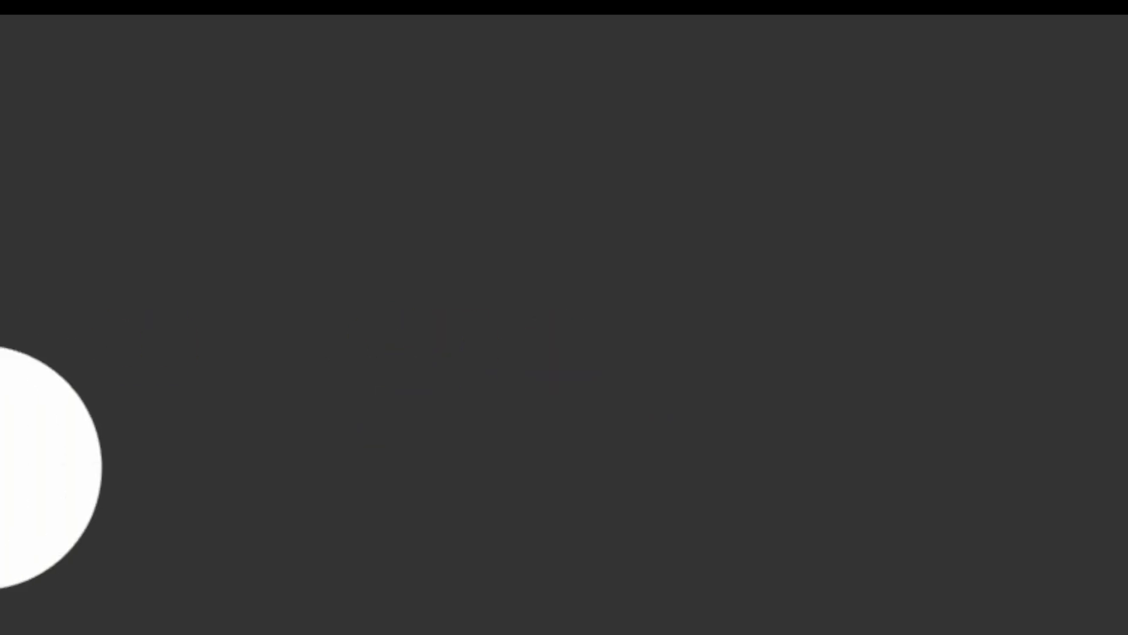
Step: Select both circles and blend them using the 4 specified steps
left_click(6, 168)
left_click_drag(223, 403, 1034, 369)
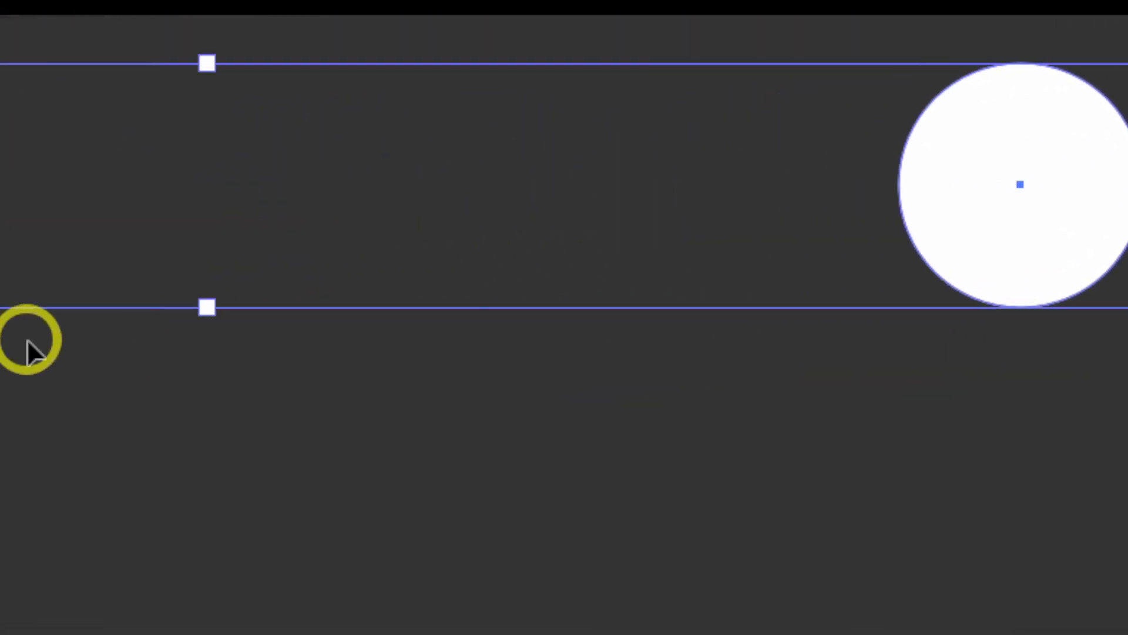
key("space")
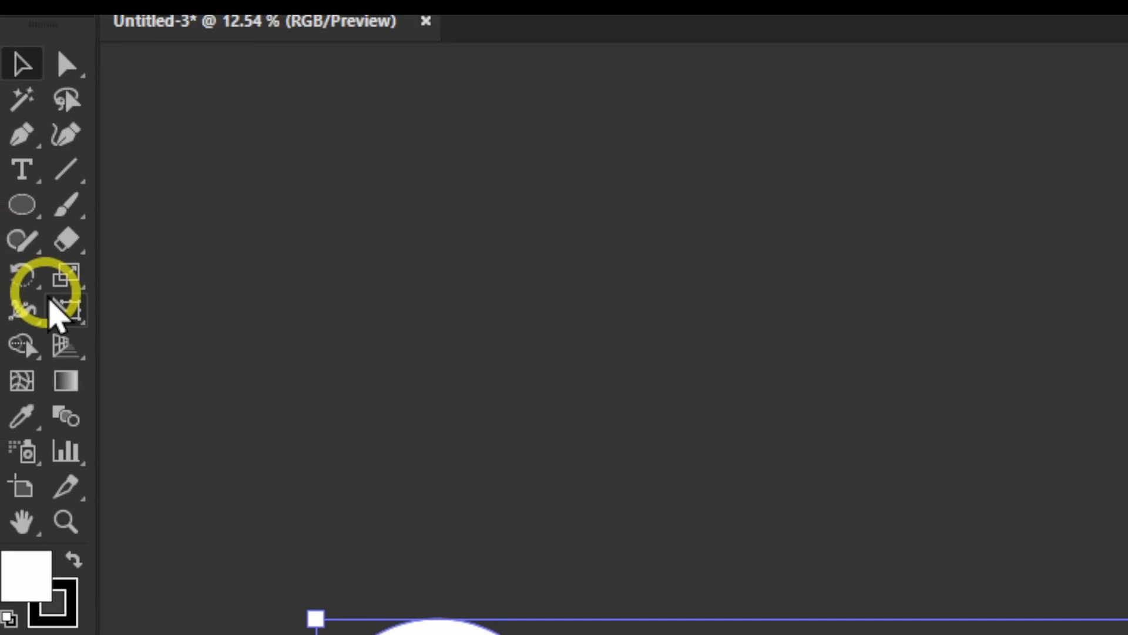
double_click(71, 382)
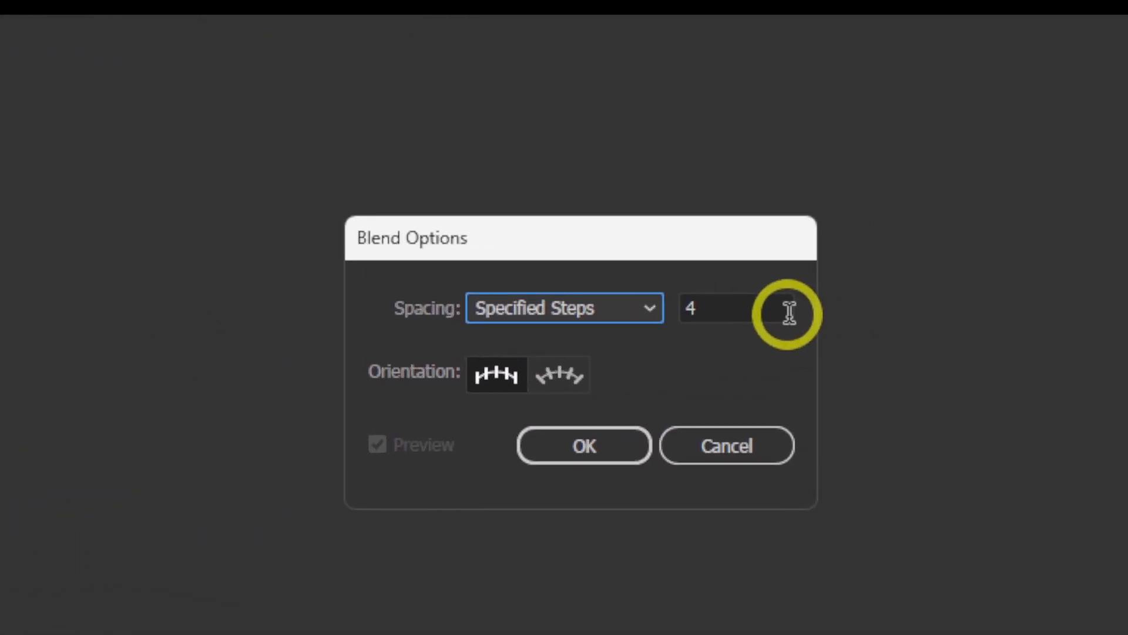
left_click(426, 461)
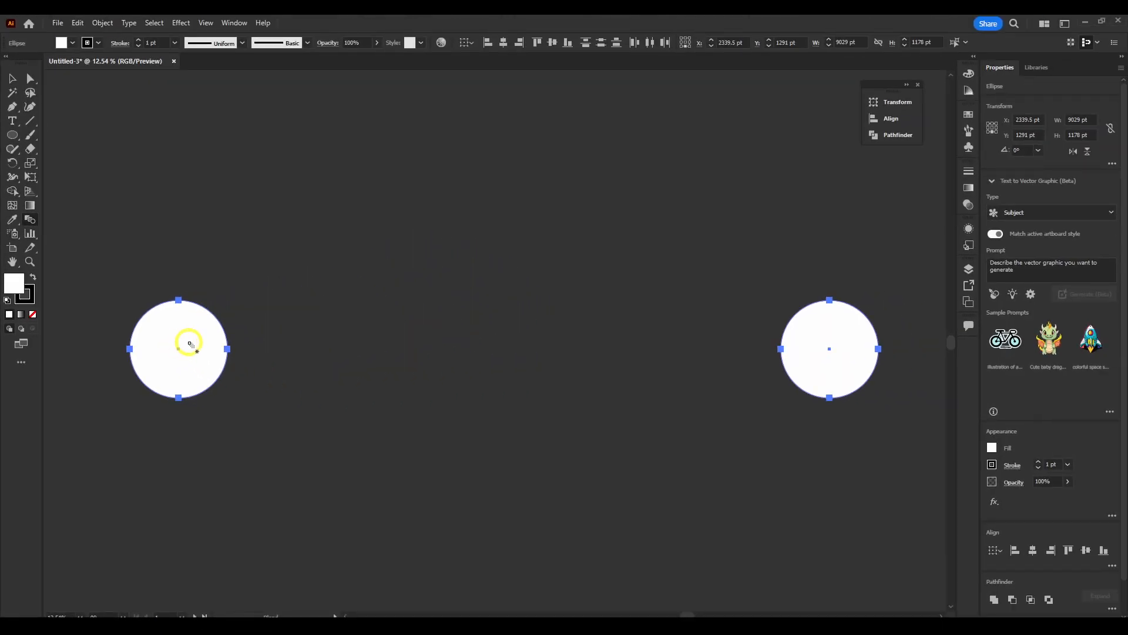
left_click(844, 353)
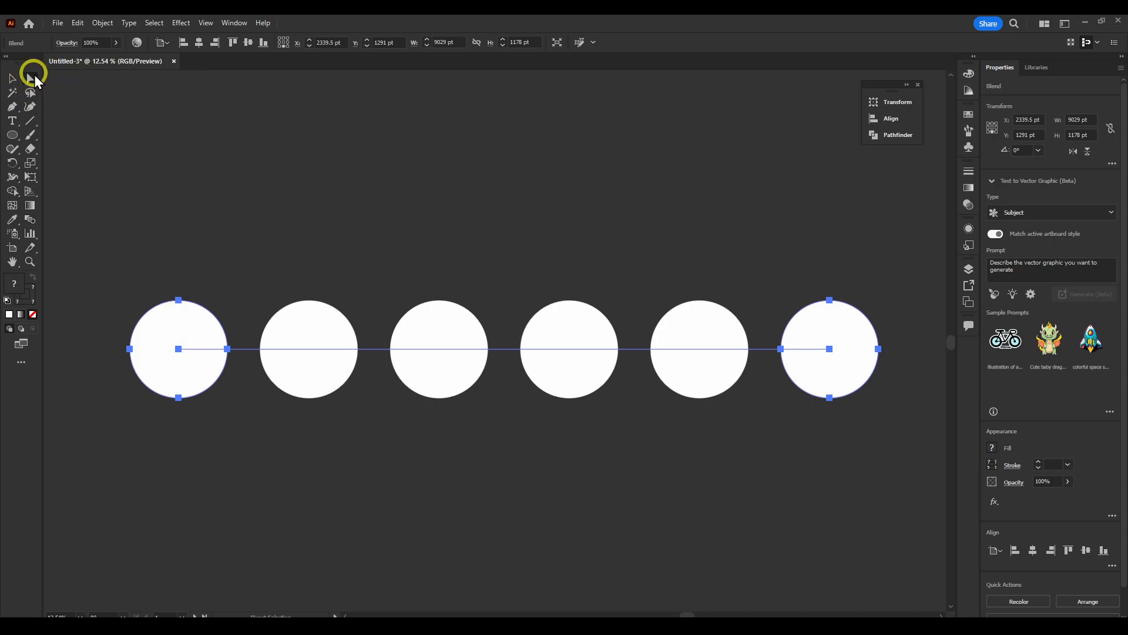
Step: Shift the whole blend slightly with the Direct Selection tool and marquee-select anchor points of its first circle
mouse_move(179, 349)
left_mouse_down()
mouse_move(208, 302)
mouse_move(190, 355)
left_mouse_up()
left_click(241, 272)
left_click_drag(242, 272, 166, 407)
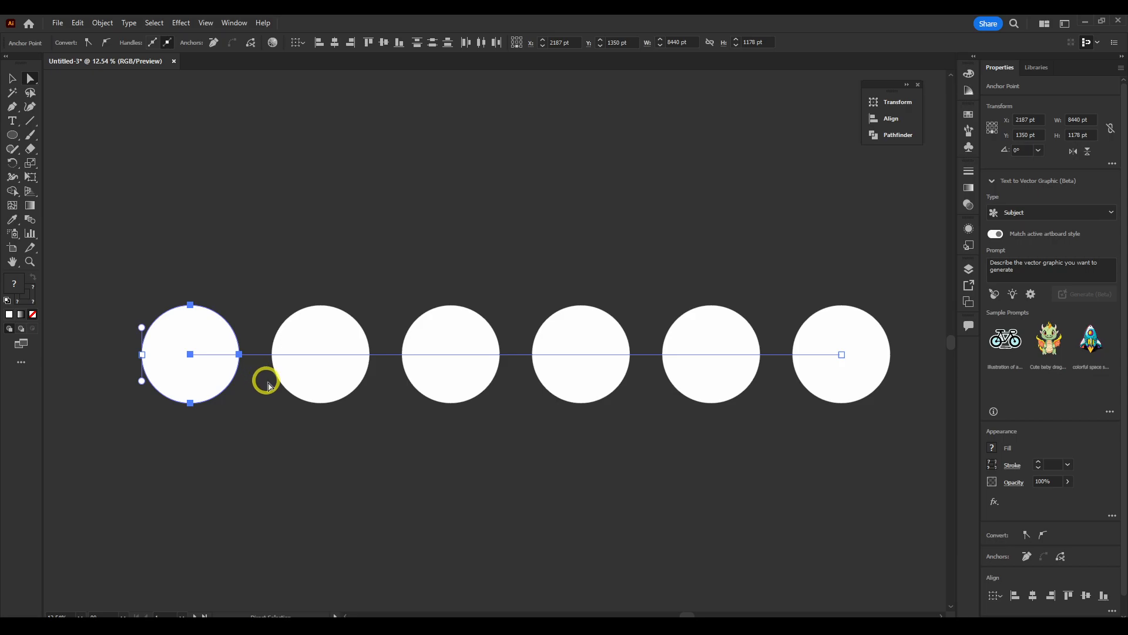
left_click(312, 356)
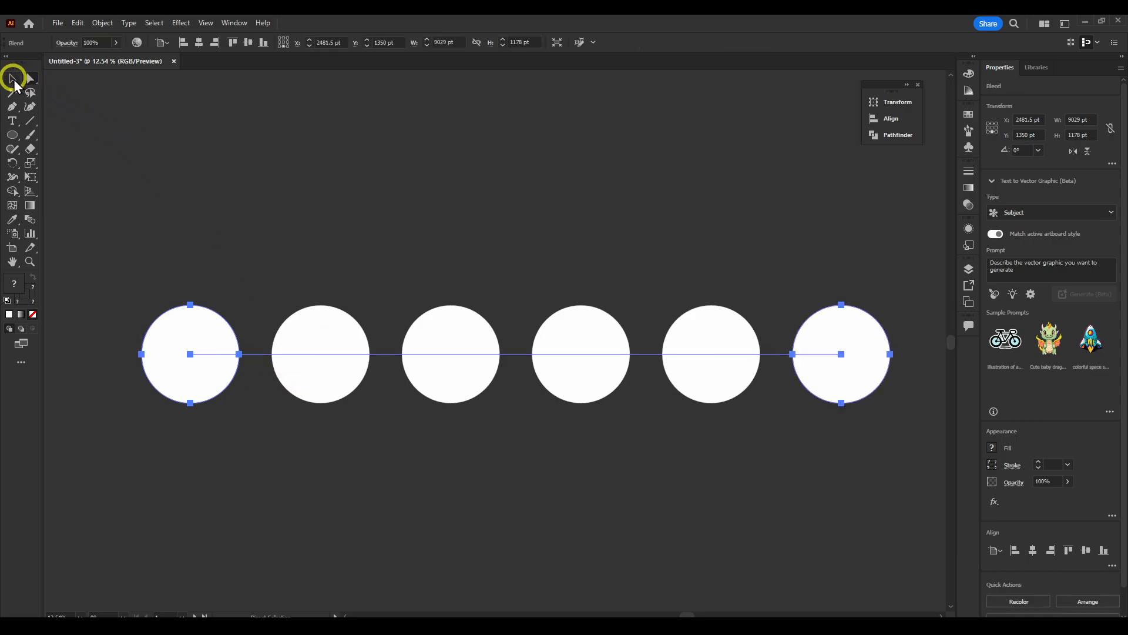
Step: Isolate the blend and move its last circle to about X 4757 pt, Y 1177 pt
left_click(13, 79)
left_click(318, 331)
left_click(645, 348)
left_click(712, 347)
left_click(776, 346)
double_click(866, 343)
left_click_drag(864, 321, 890, 326)
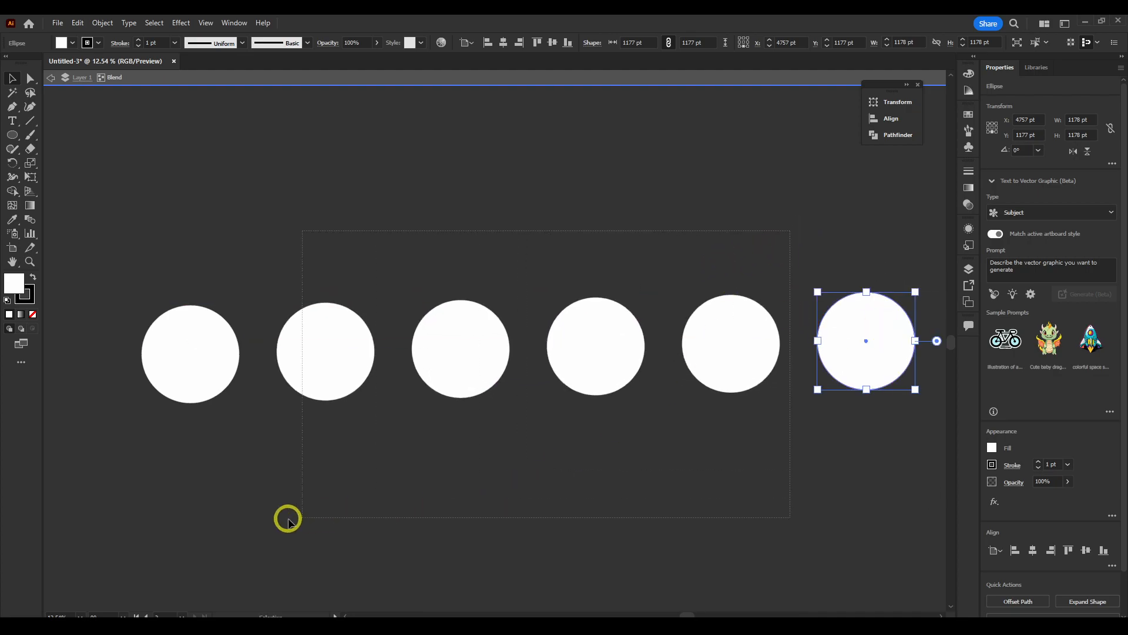
Step: Leave the blend's isolation level and move the whole blend to about X 420.5 pt, Y 1597 pt
left_click_drag(329, 515, 250, 494)
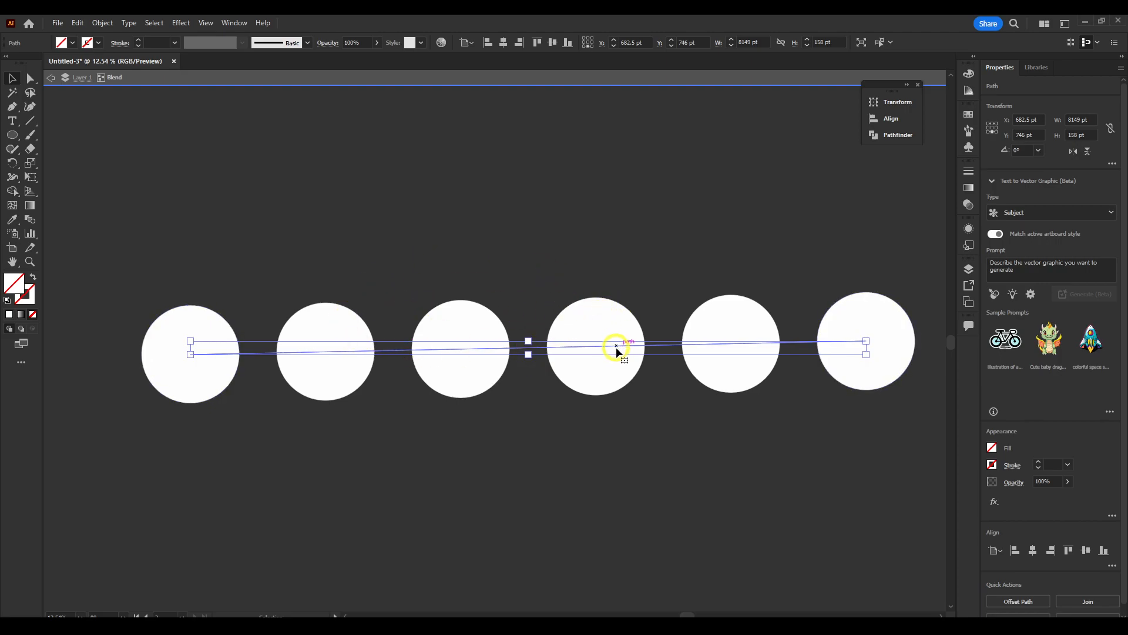
left_click(52, 81)
left_click_drag(872, 343, 844, 370)
Step: Marquee each circle of the blend in turn with the Direct Selection tool to examine which have selectable anchor points
left_click(29, 81)
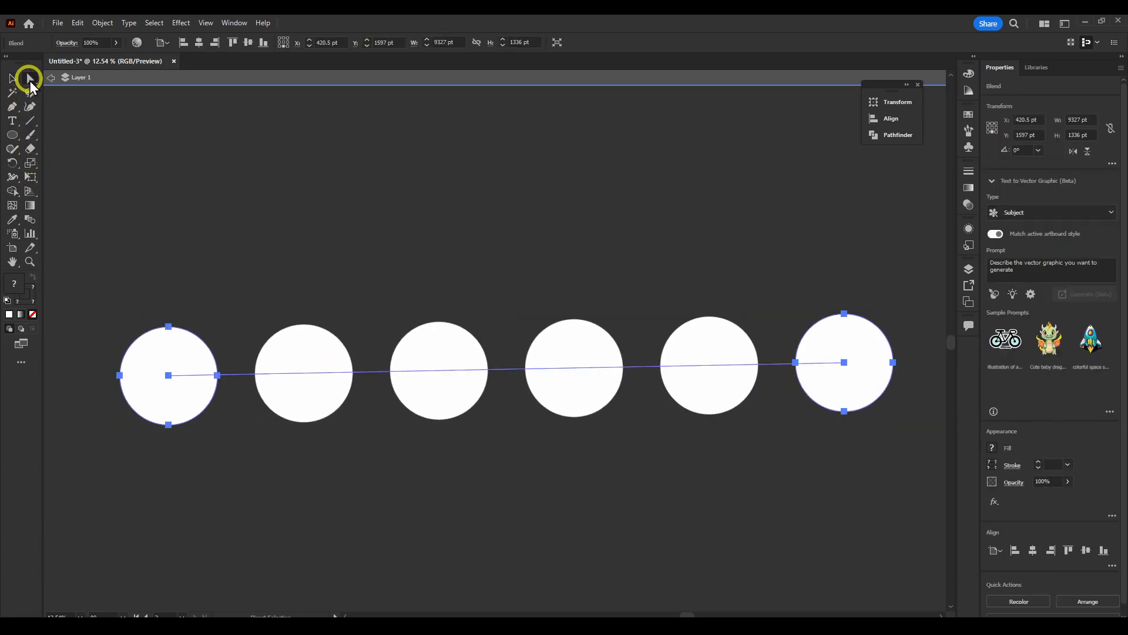
left_click_drag(89, 291, 231, 488)
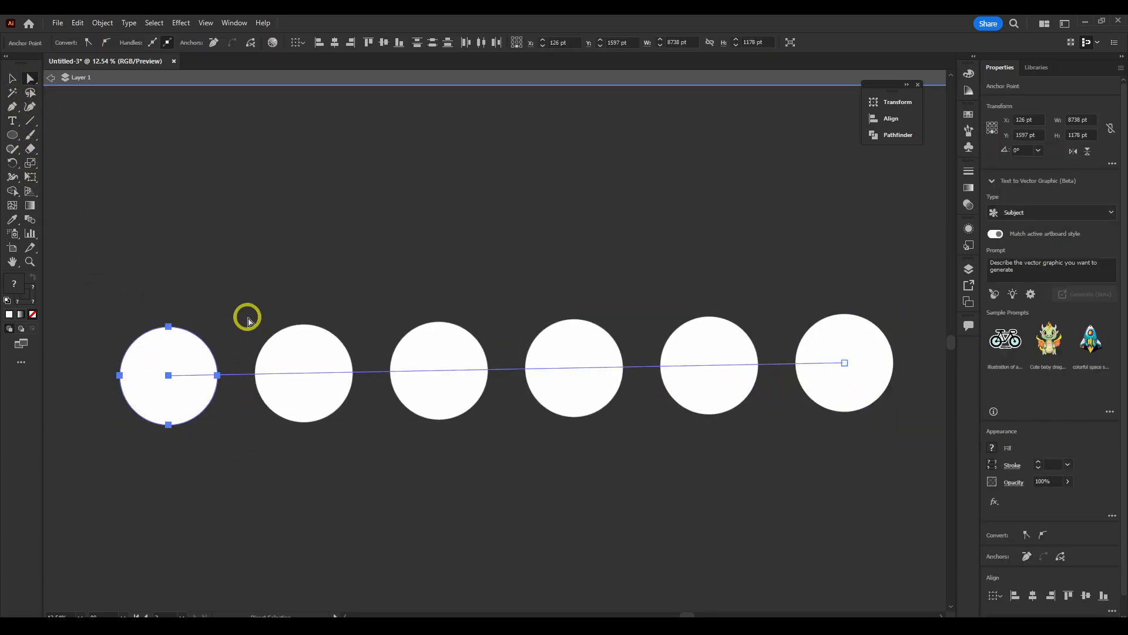
left_click_drag(249, 318, 377, 511)
left_click_drag(373, 364, 544, 515)
left_click_drag(519, 314, 665, 499)
left_click_drag(676, 303, 773, 452)
left_click_drag(794, 294, 900, 494)
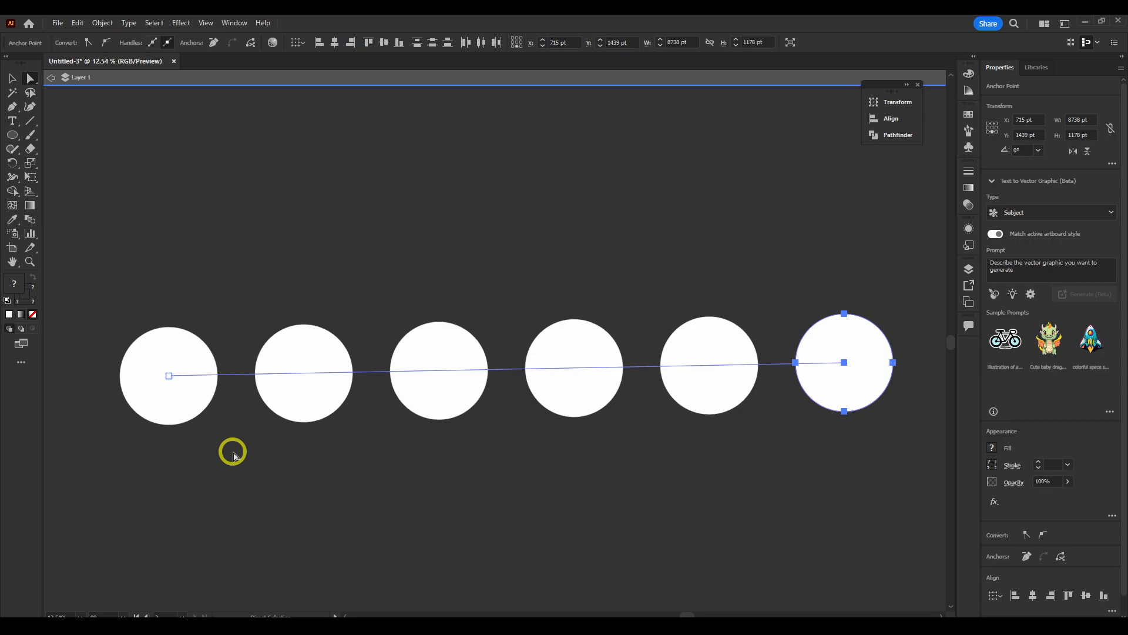
Step: Leave the blend's isolation level and move its first circle slightly upward with the Direct Selection tool
left_click(50, 79)
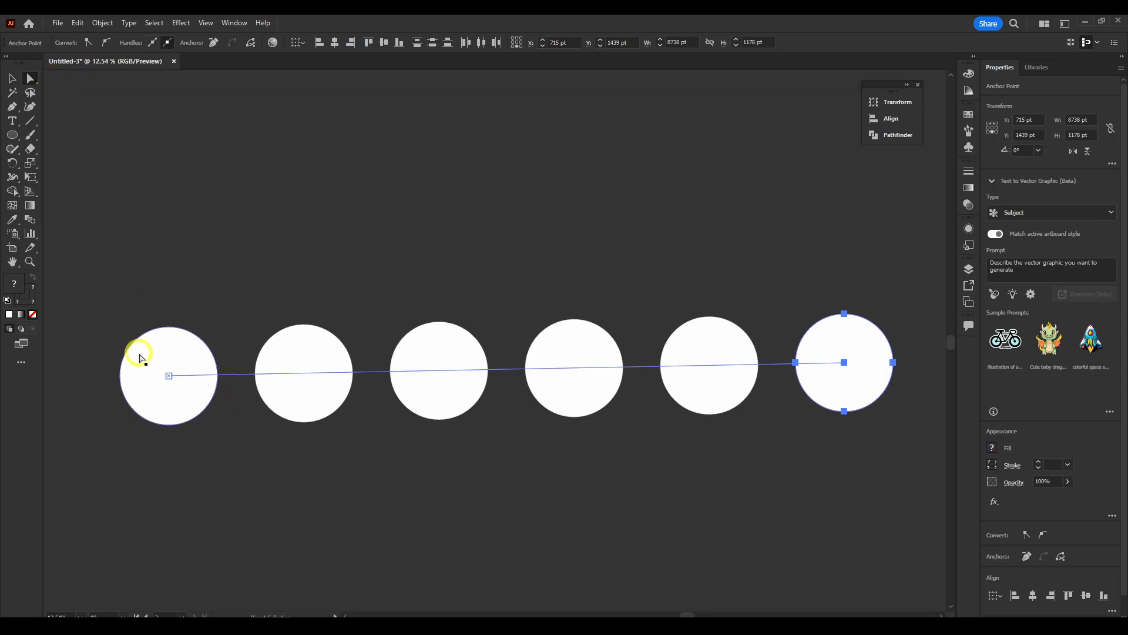
left_click(154, 359)
left_click_drag(158, 336, 160, 312)
left_click(169, 305)
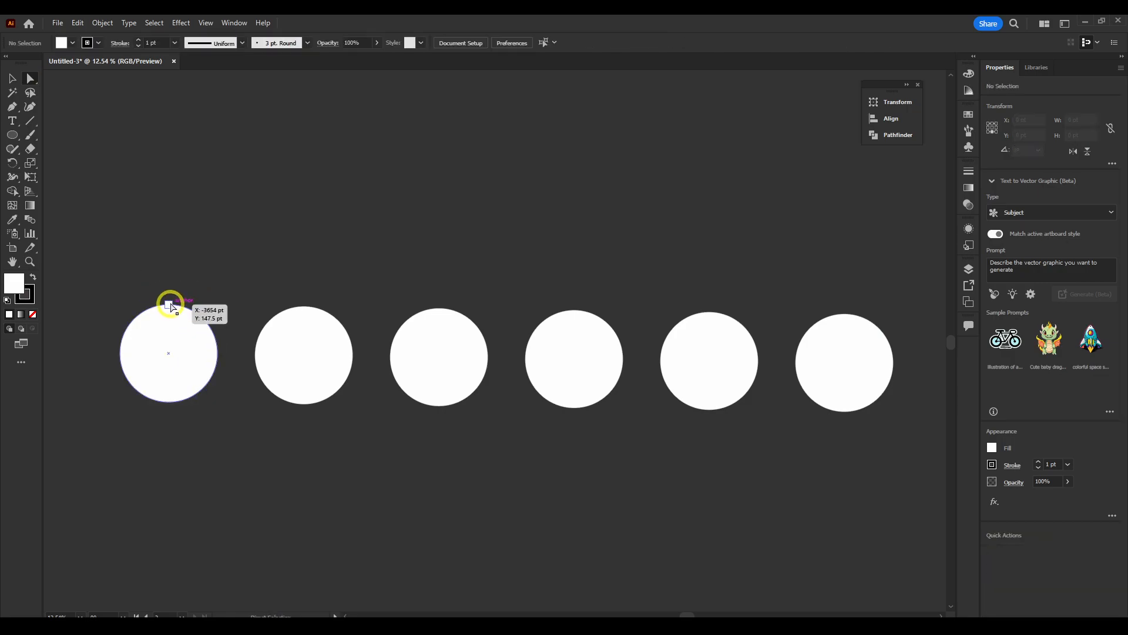
Step: Try to reshape the blend's first circle by pulling its top anchor point, and undo the distortion
left_click_drag(169, 304, 167, 277)
key("ctrl+z")
key("ctrl+z")
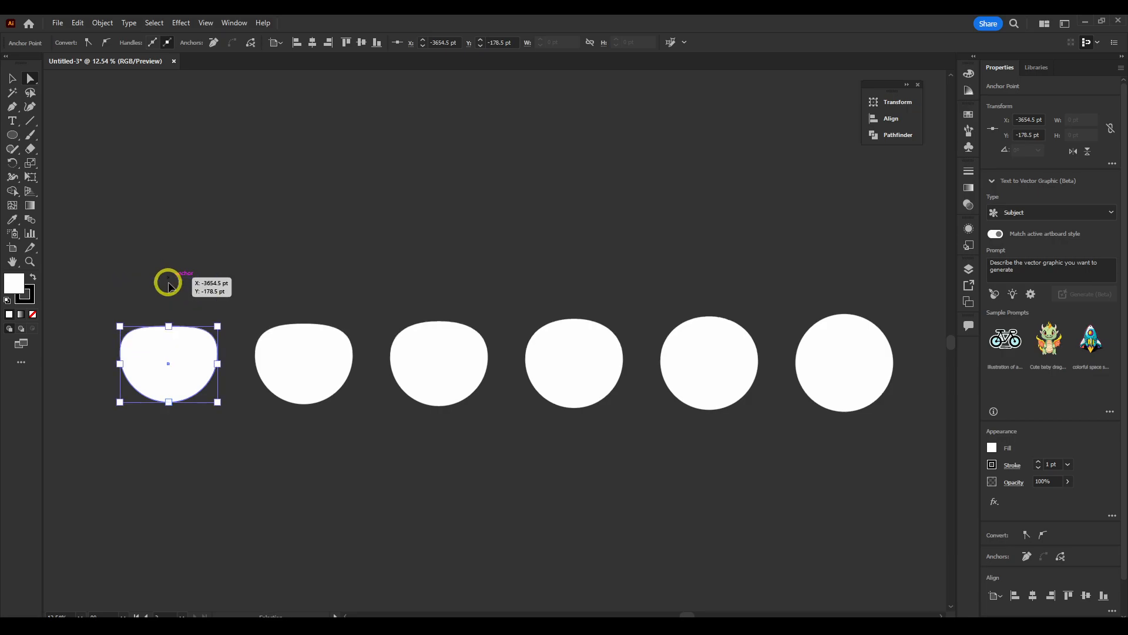
key("ctrl+z")
Step: Reposition the blend's two end circles independently, placing the first one at about X -1727 pt, Y 552 pt
left_click_drag(176, 360, 68, 327)
left_click_drag(508, 216, 812, 252)
left_click_drag(59, 293, 348, 275)
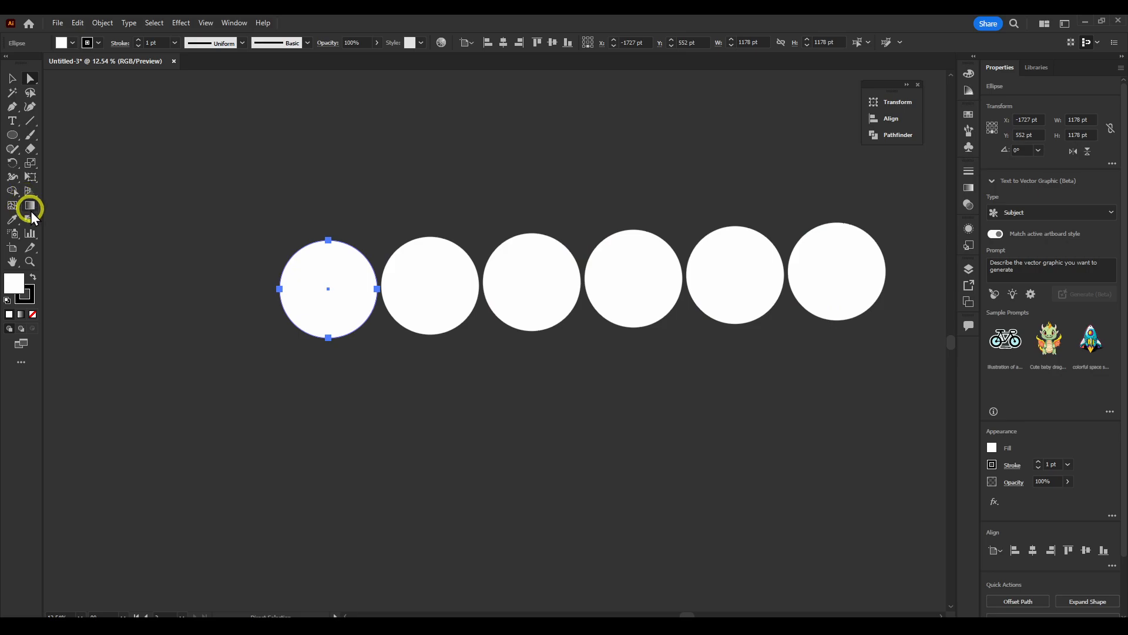
Step: Increase the number of specified steps so that the blend's intermediate circles overlap densely
double_click(30, 221)
left_click(492, 242)
left_click(568, 242)
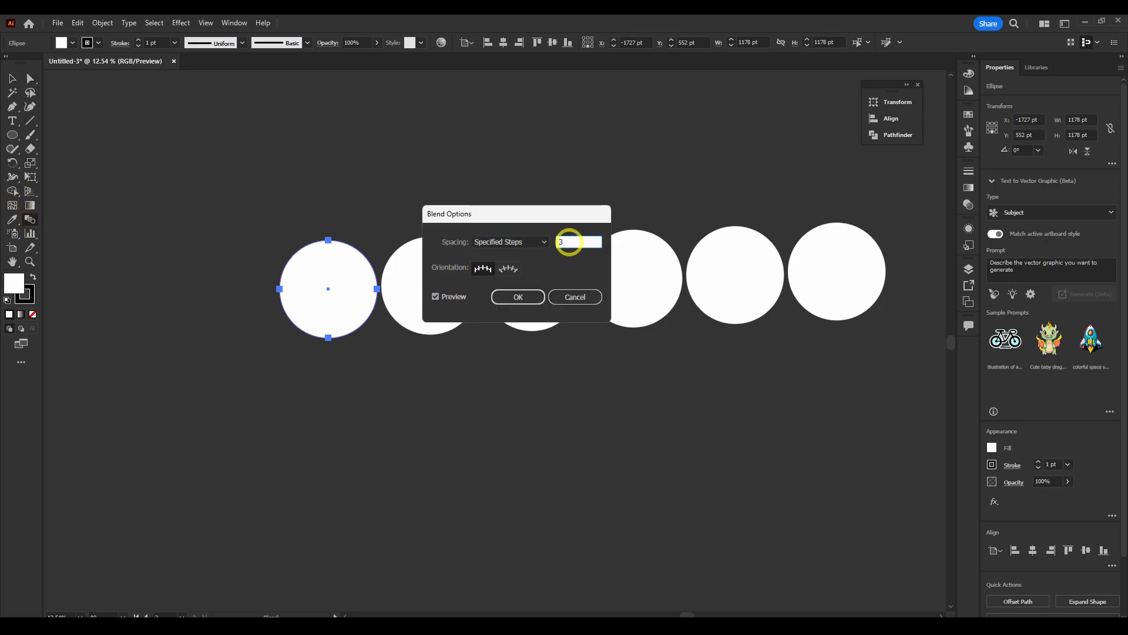
left_click(543, 292)
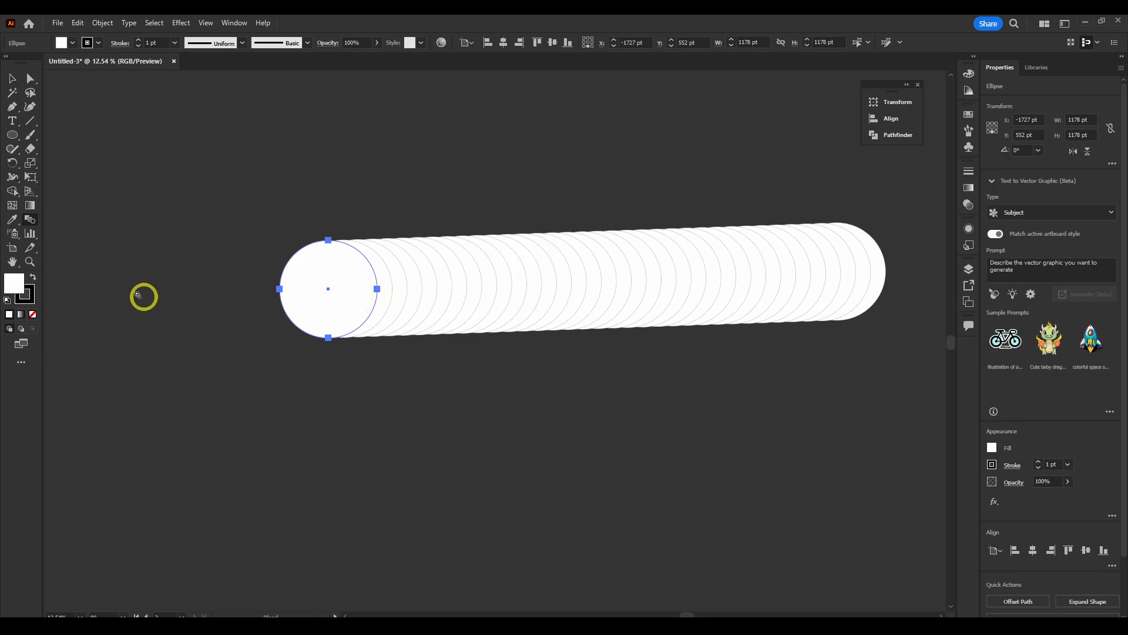
Step: Stretch the blend diagonally by moving its first circle to about X -4800 pt, Y -2999 pt and its last to about X 3667 pt, Y 3767 pt
scroll(264, 301, "left", 3)
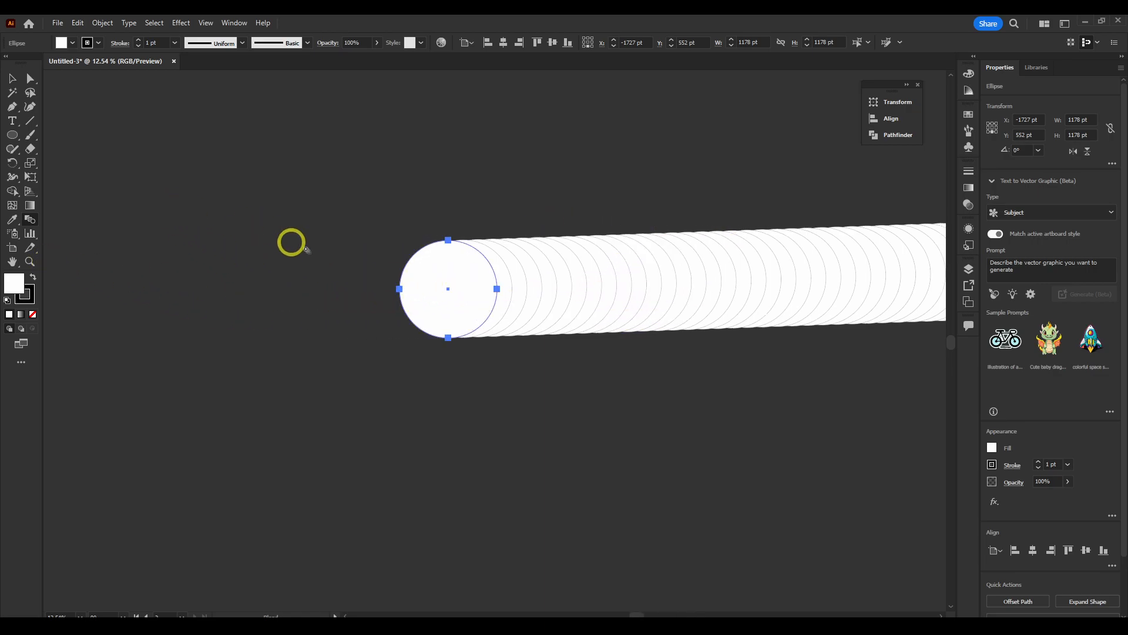
scroll(539, 372, "down", 2)
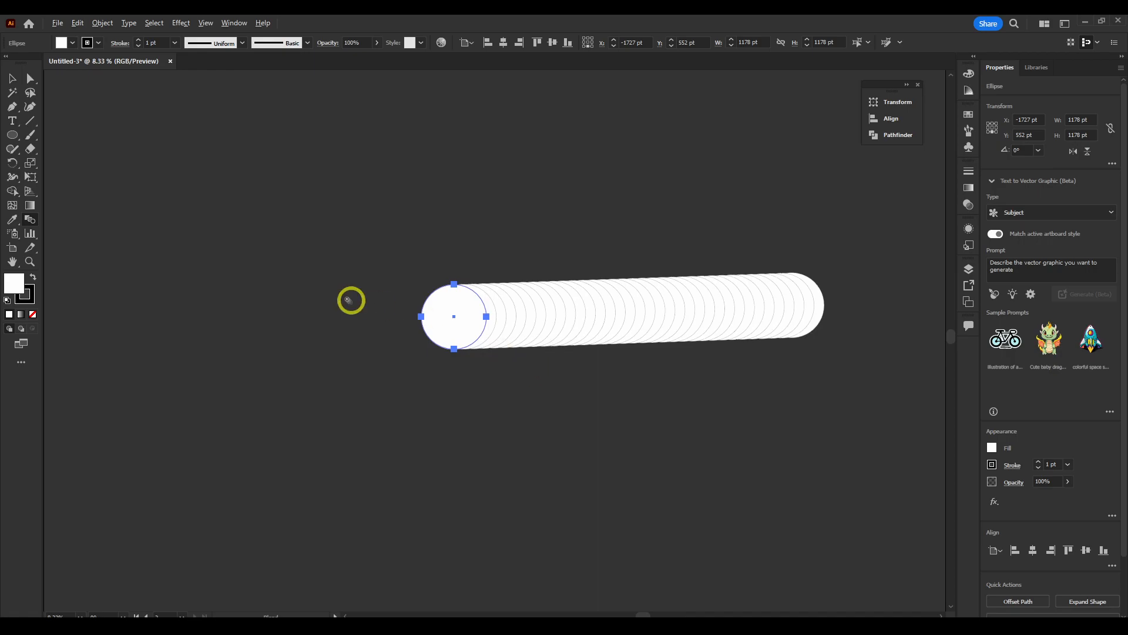
left_click(30, 79)
left_click_drag(455, 316, 267, 107)
left_click_drag(712, 176, 768, 494)
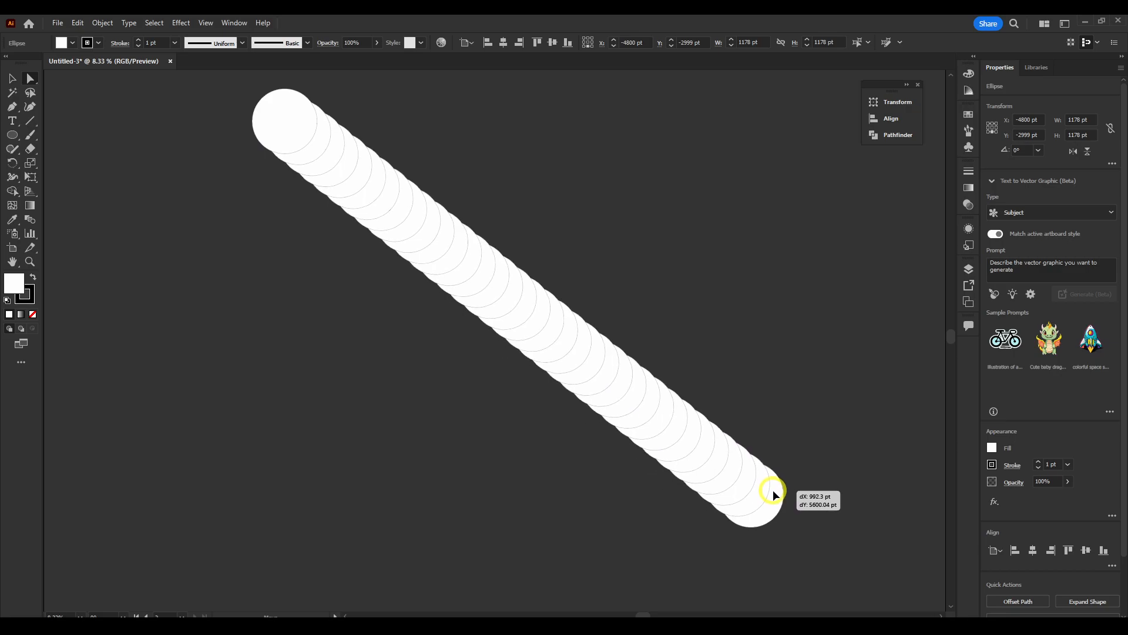
Step: Set the diagonal blend's spacing to 3 specified steps
double_click(28, 217)
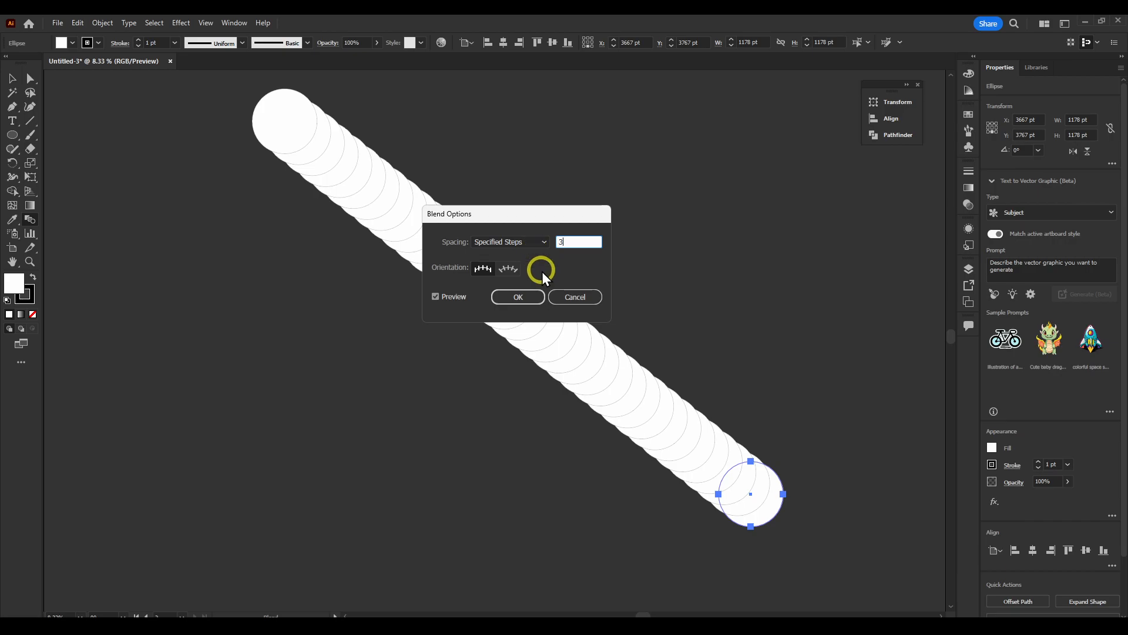
type("3")
left_click(541, 298)
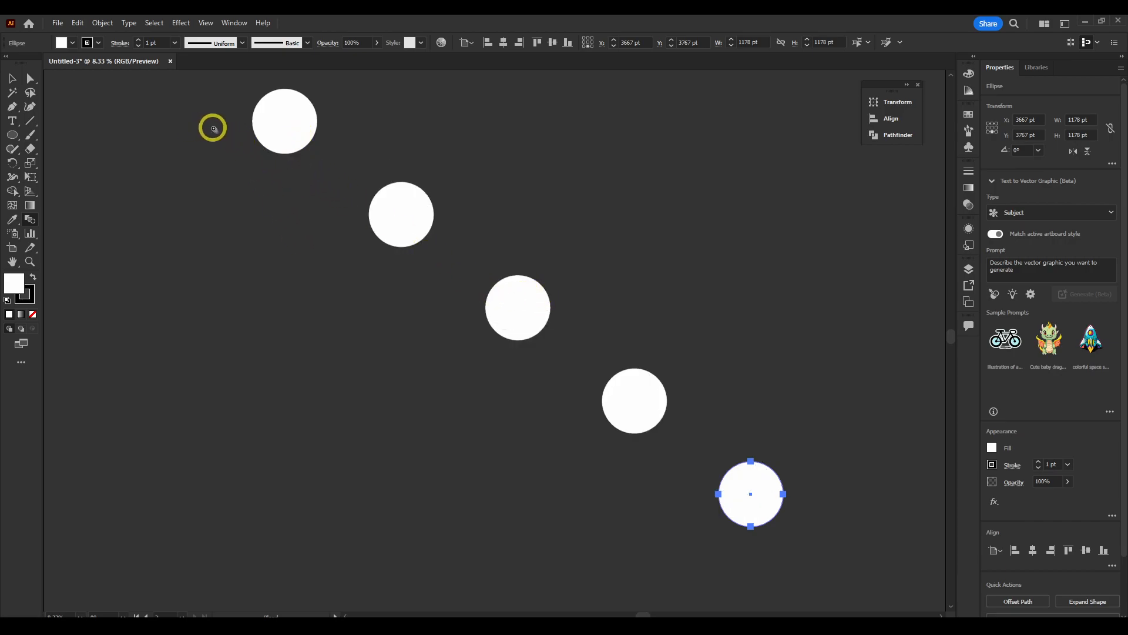
Step: Move the whole blend with the Selection tool to about X -988.5 pt, Y 4497 pt
key("v")
left_click_drag(285, 150, 287, 153)
left_click_drag(752, 512, 729, 552)
left_click(768, 521)
left_click(739, 547)
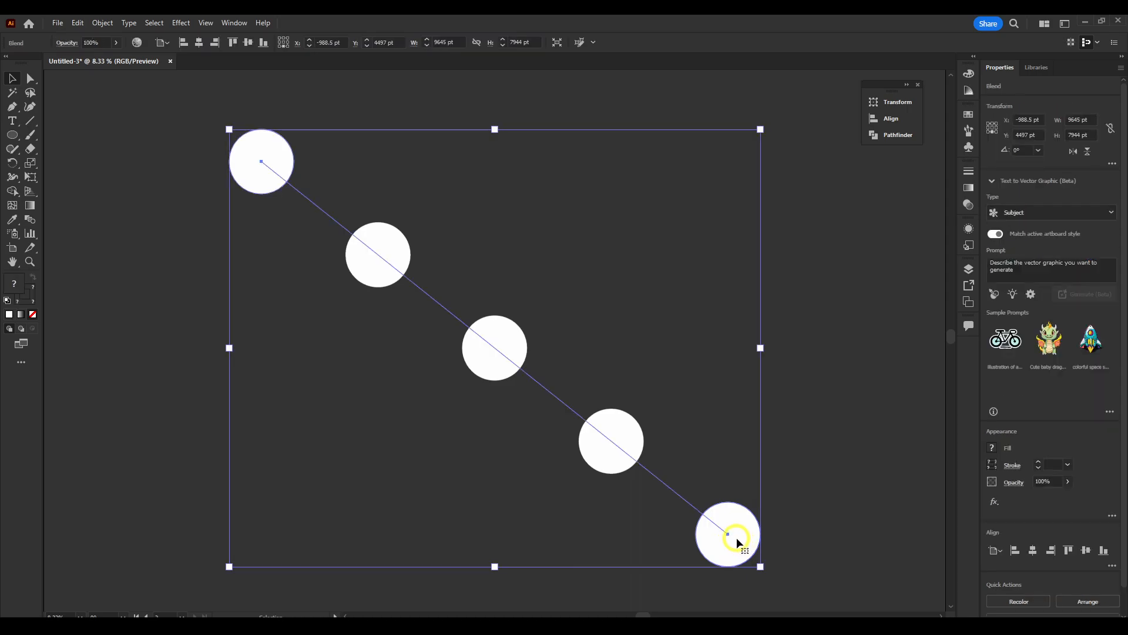
Step: Try to reshape the blend's last circle by moving its anchor points, undo the distortion and deselect the blend
key("a")
left_click_drag(741, 547, 665, 504)
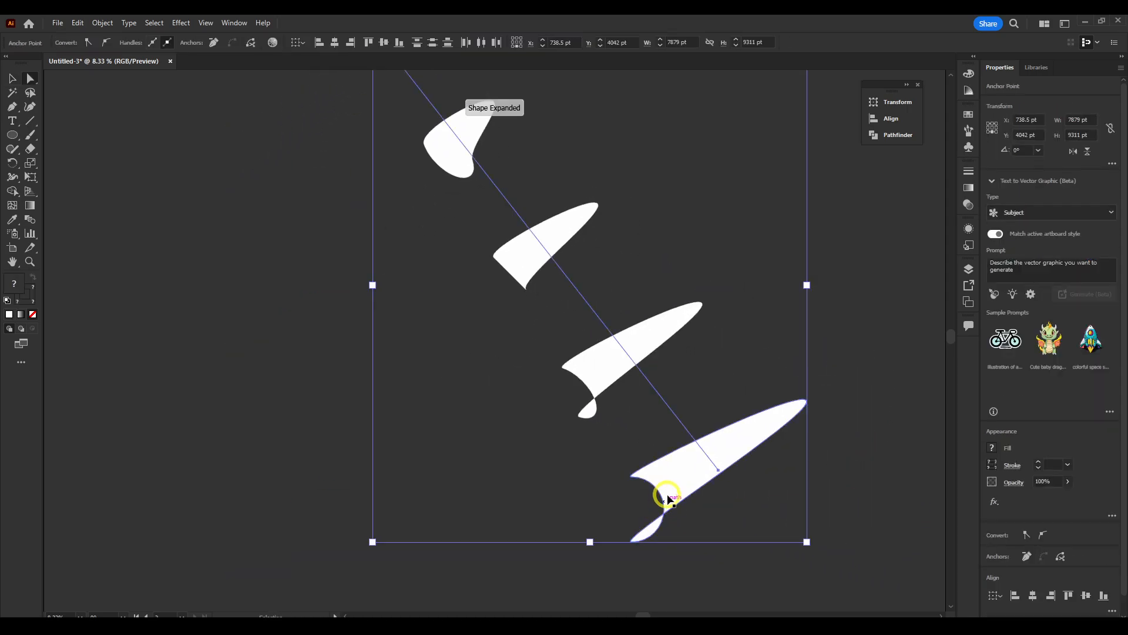
key("ctrl+z")
scroll(483, 187, "down", 1)
left_click(485, 210)
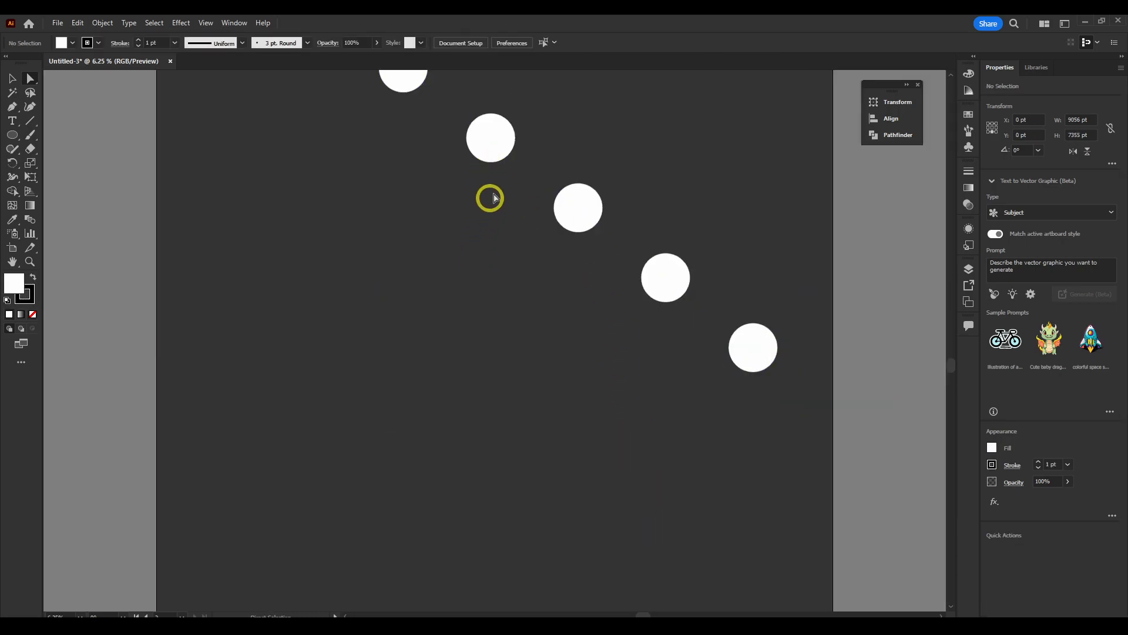
Step: Try to pull an anchor point of the blend's first circle away from the shape, and undo it
left_click_drag(522, 161, 471, 309)
left_click_drag(351, 193, 299, 302)
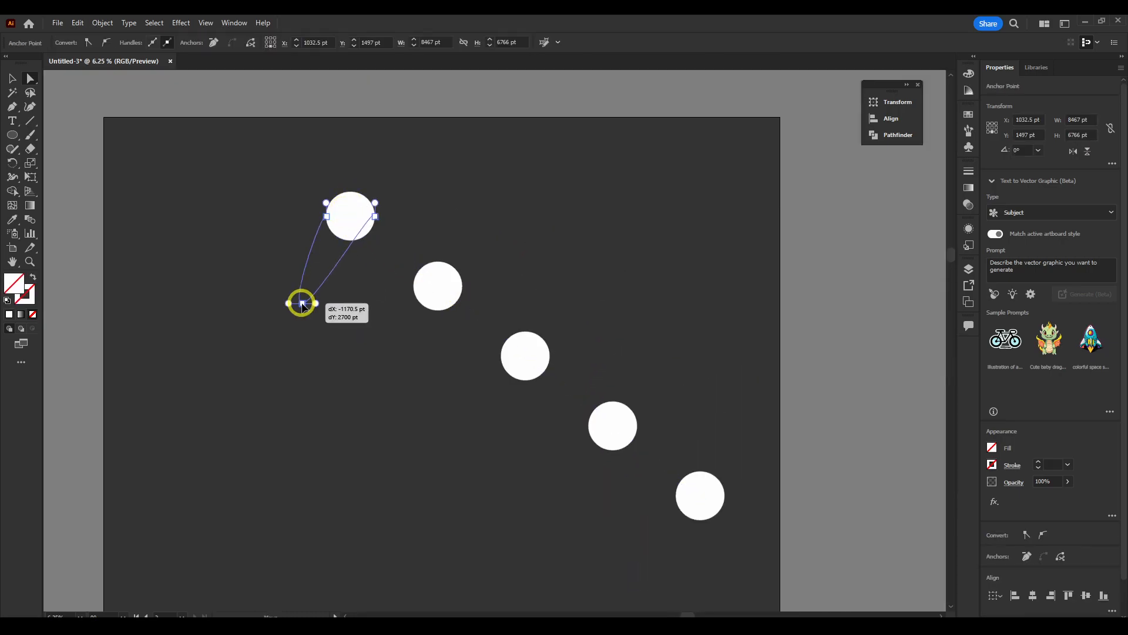
key("ctrl+z")
Step: Reposition the blend's end circles with the Direct Selection tool so that all its circles form a nearly horizontal row
left_click_drag(358, 215, 294, 345)
left_click(283, 326)
left_click(339, 384, "shift")
left_click_drag(296, 338, 333, 533)
left_click_drag(571, 479, 574, 293)
left_click_drag(644, 441, 593, 394)
key("ctrl+equal")
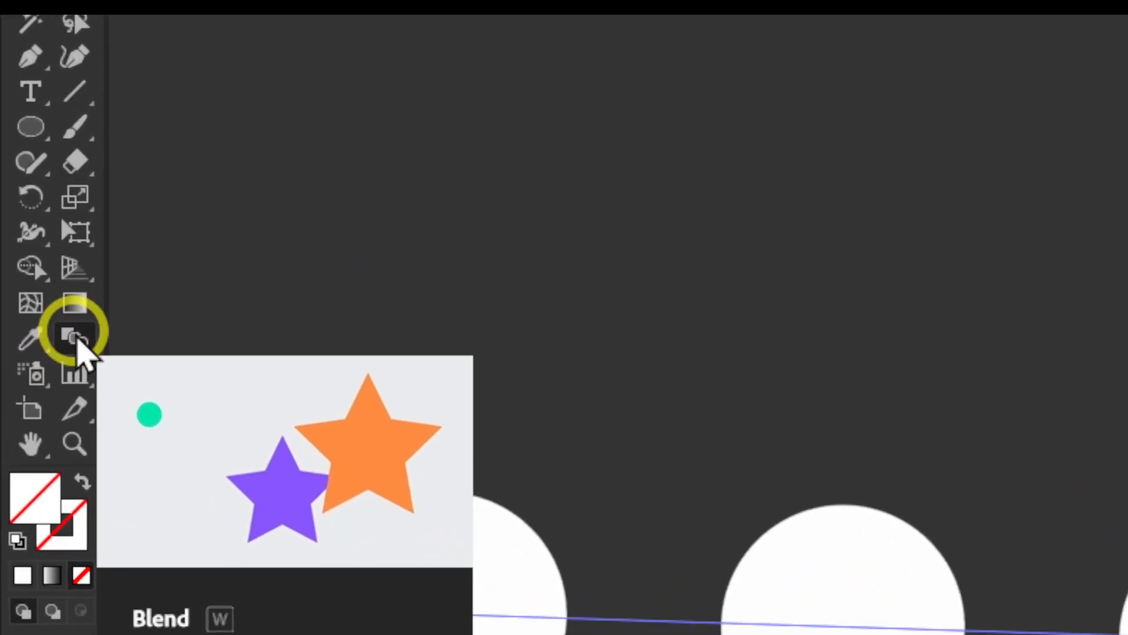
Step: Preview Smooth Color spacing on the blend, return to Specified Steps and enter 1000 steps
left_click(33, 223)
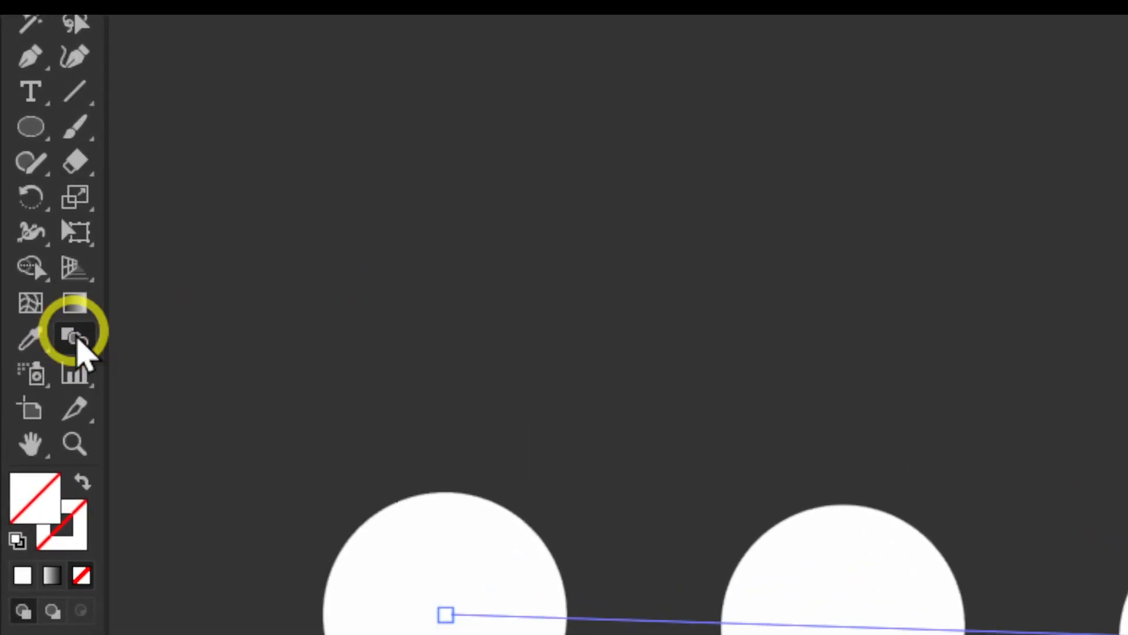
double_click(75, 339)
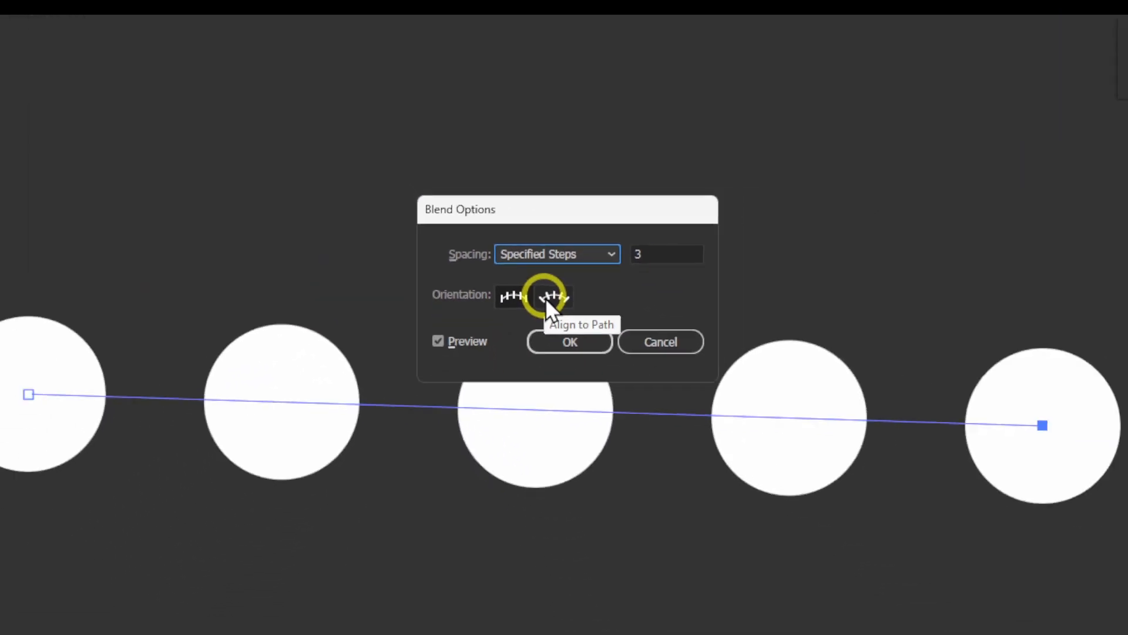
left_click(551, 254)
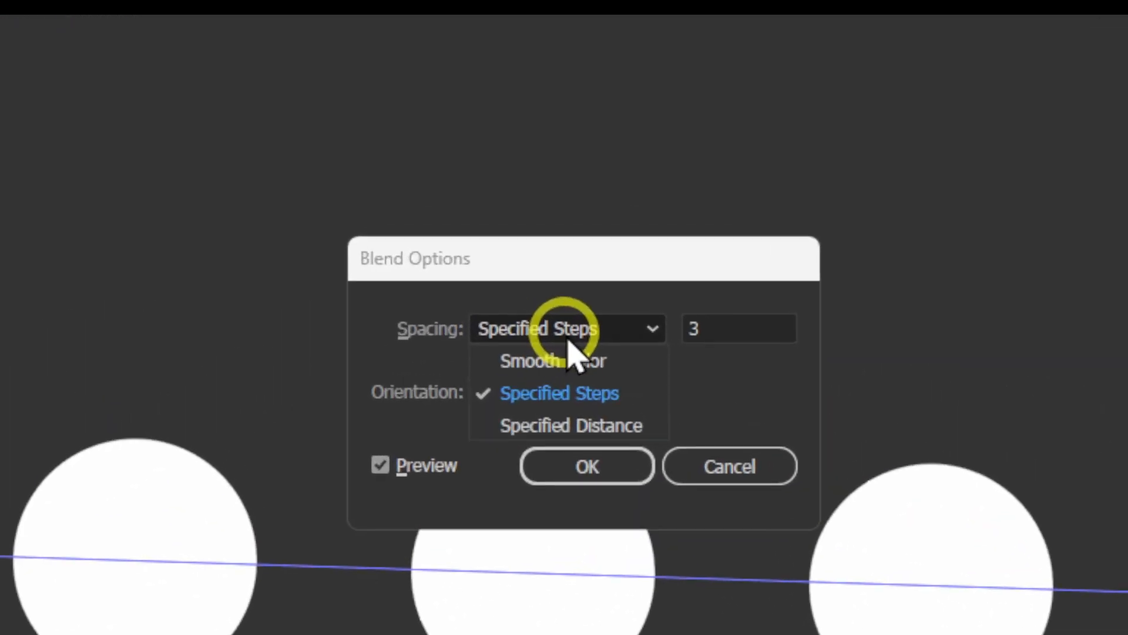
left_click(557, 270)
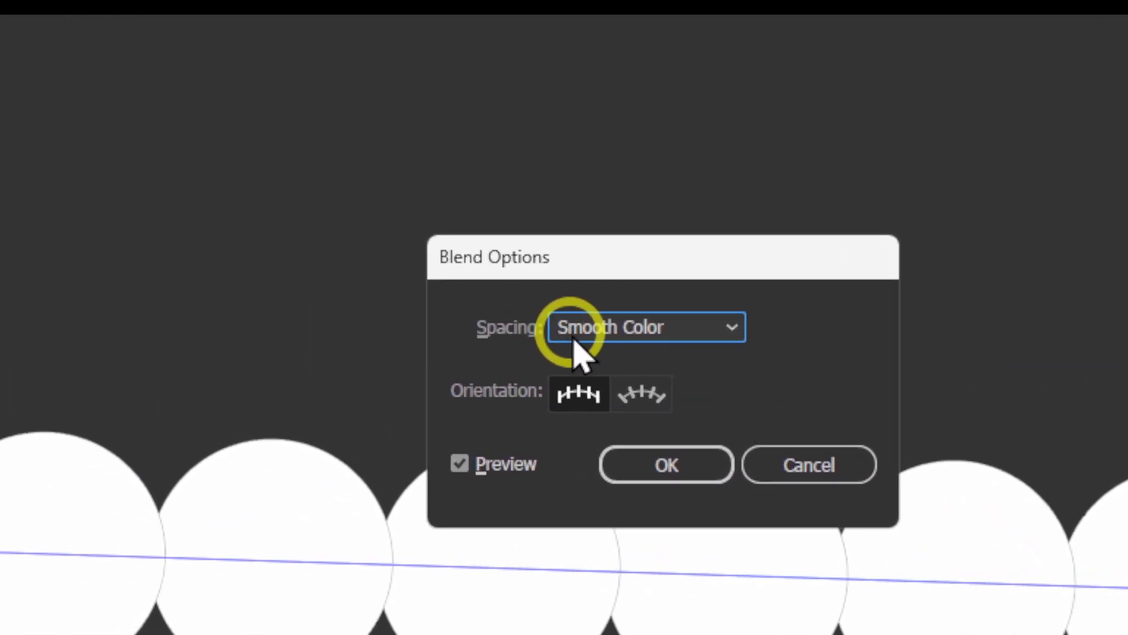
left_click(565, 301)
left_click(578, 368)
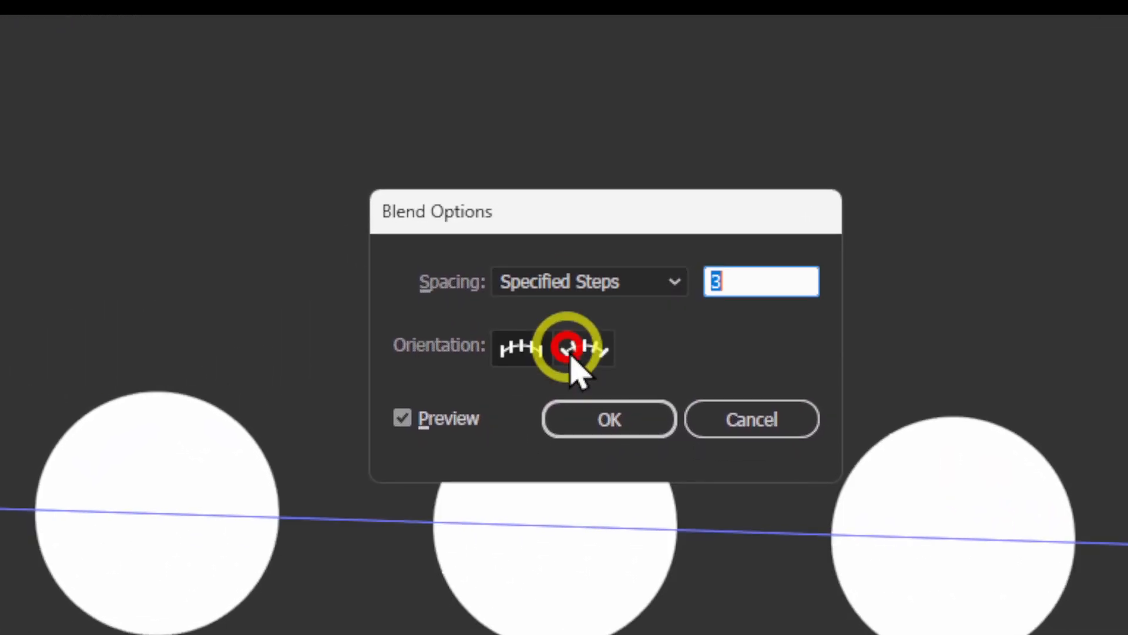
type("1000")
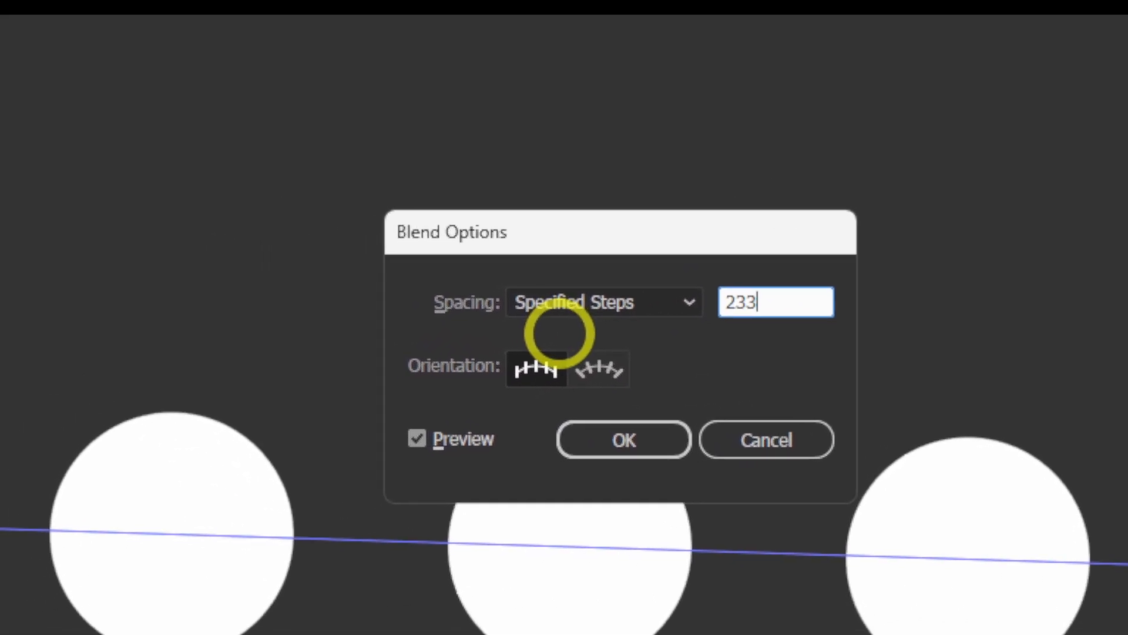
Step: Compare the blend's look under Smooth Color spacing with its look under Specified Steps
left_click(412, 329)
left_click(570, 341)
left_click(617, 307)
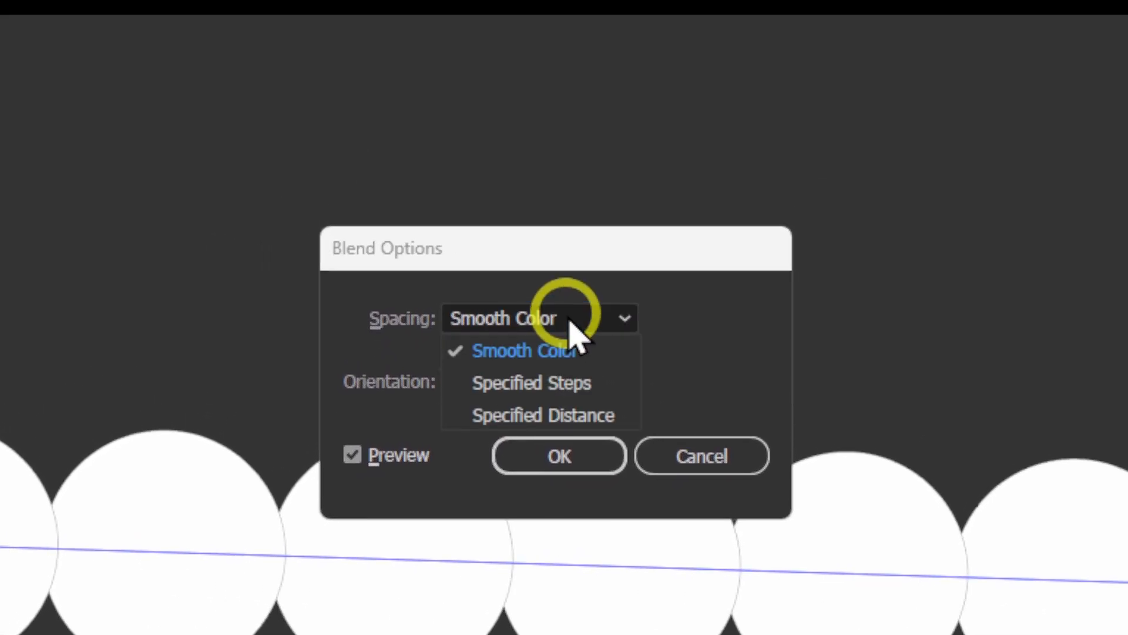
left_click(623, 336)
left_click(565, 306)
left_click(587, 365)
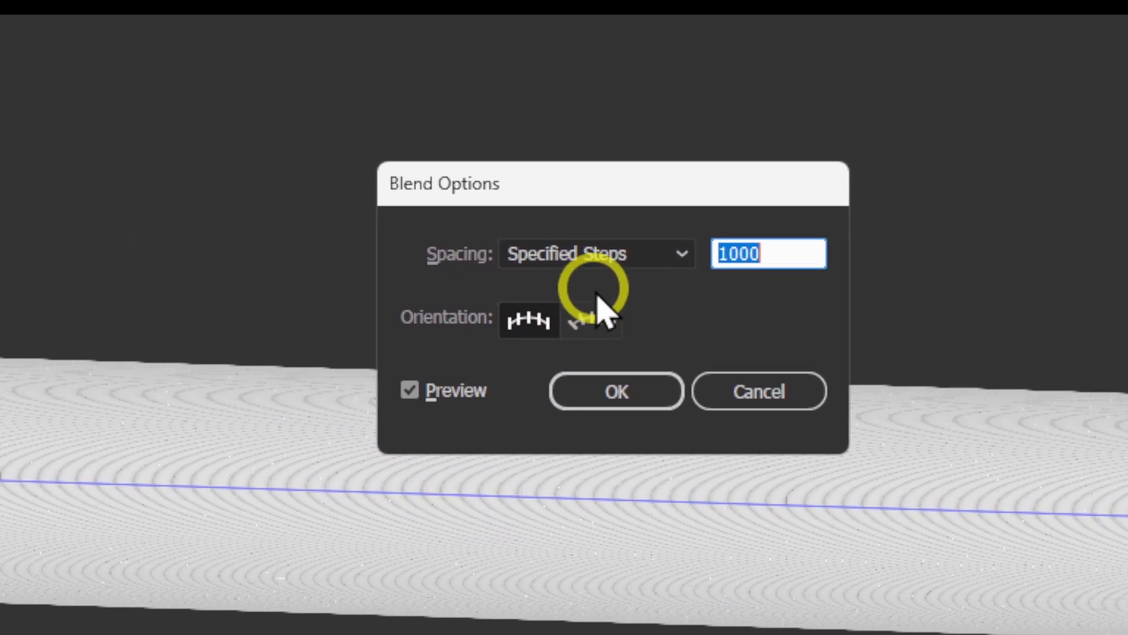
Step: Keep the spacing at 1000 specified steps and apply the blend options
left_click(672, 256)
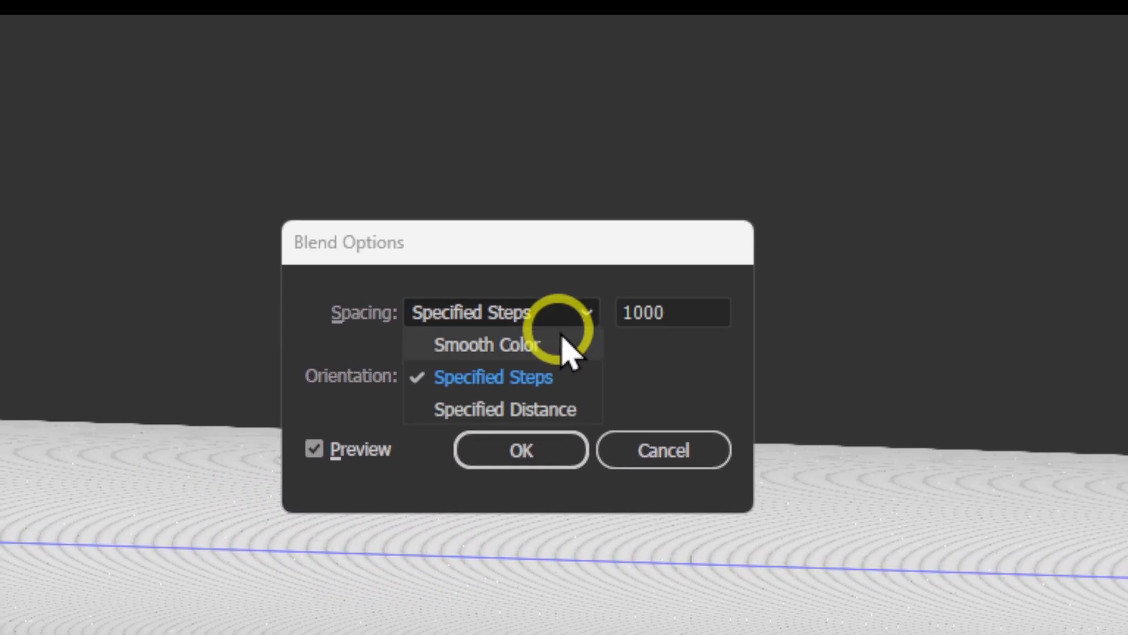
left_click(655, 317)
left_click(769, 253)
left_click_drag(586, 318, 470, 332)
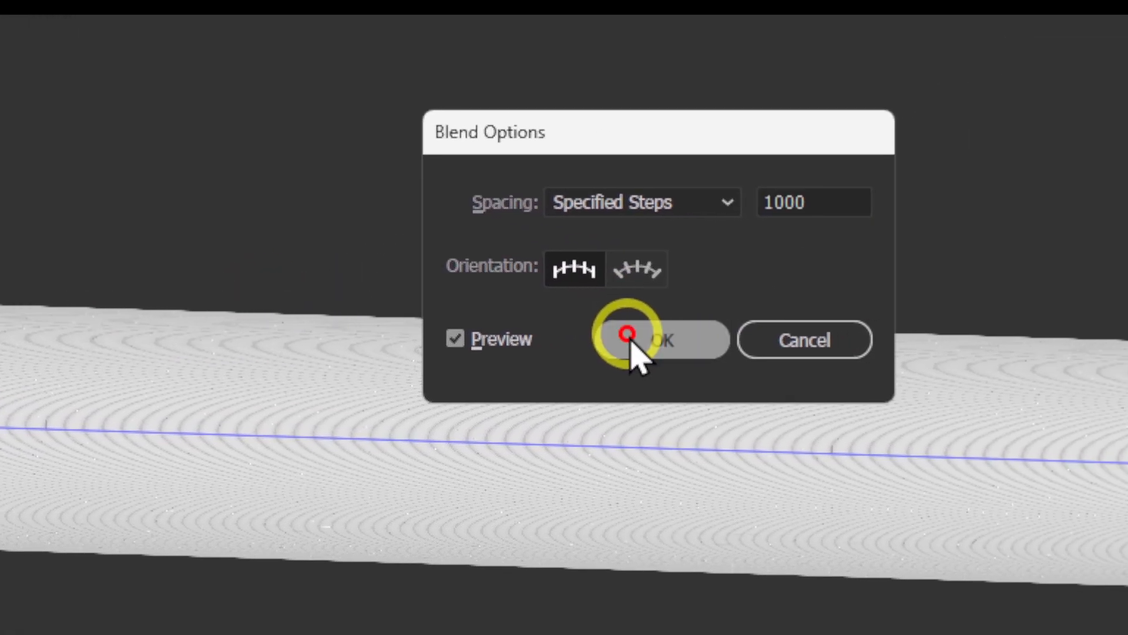
left_click(637, 341)
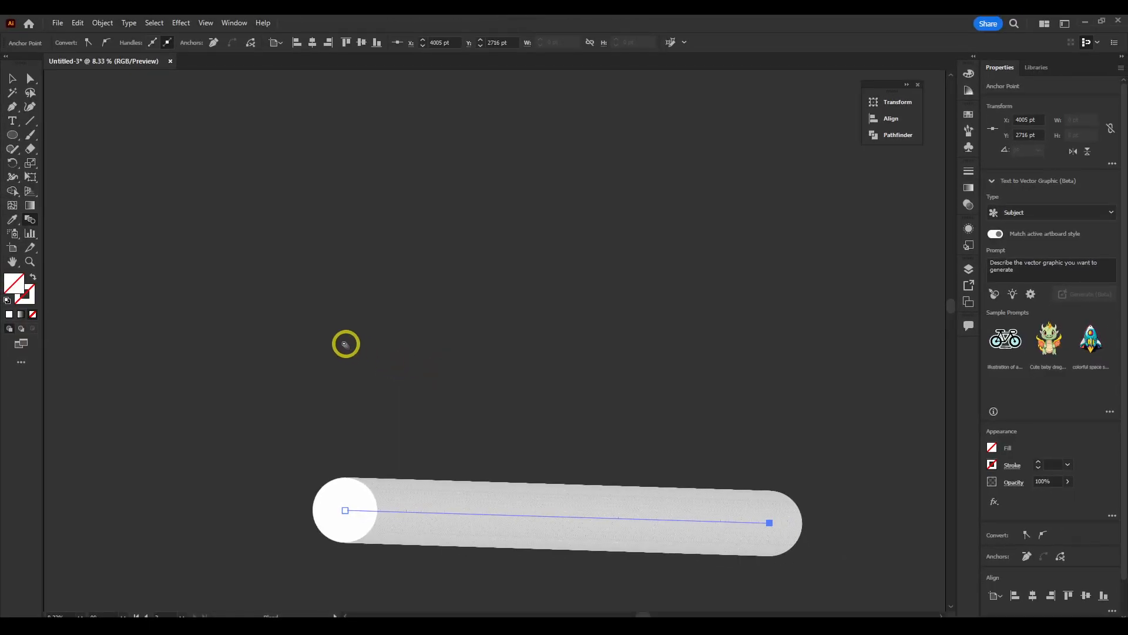
Step: Draw a circle about 1093 pt in diameter with the Ellipse tool in an empty area above the blend
left_click(17, 138)
left_click_drag(205, 145, 269, 203)
left_click_drag(282, 156, 331, 302)
scroll(297, 312, "up", 1)
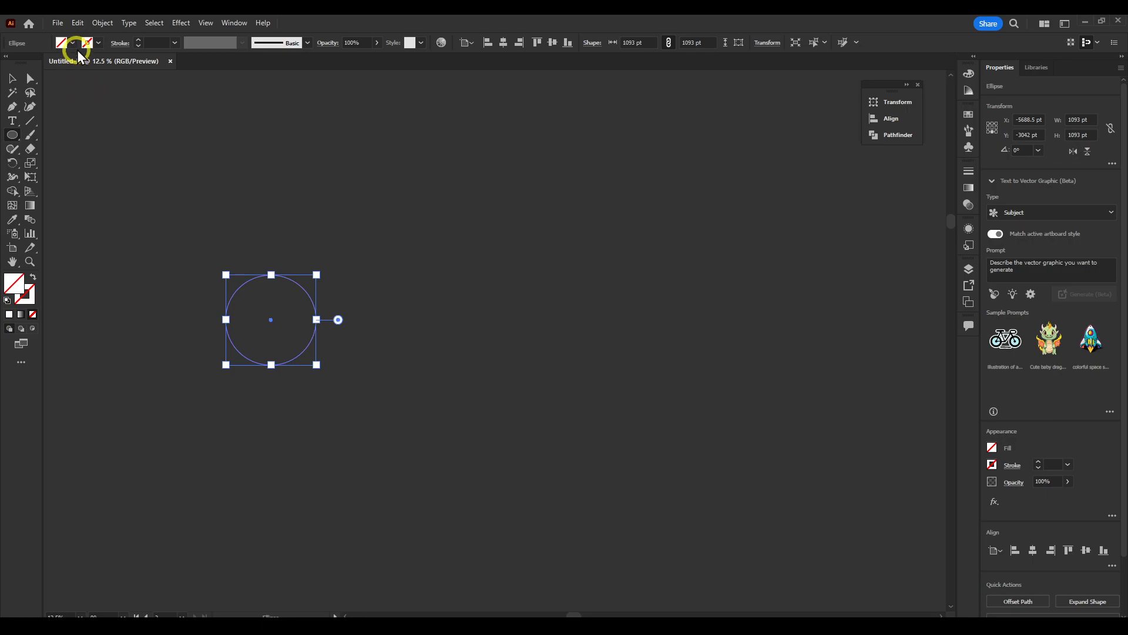
Step: Fill the new circle with yellow
left_click(63, 44)
left_click(52, 63)
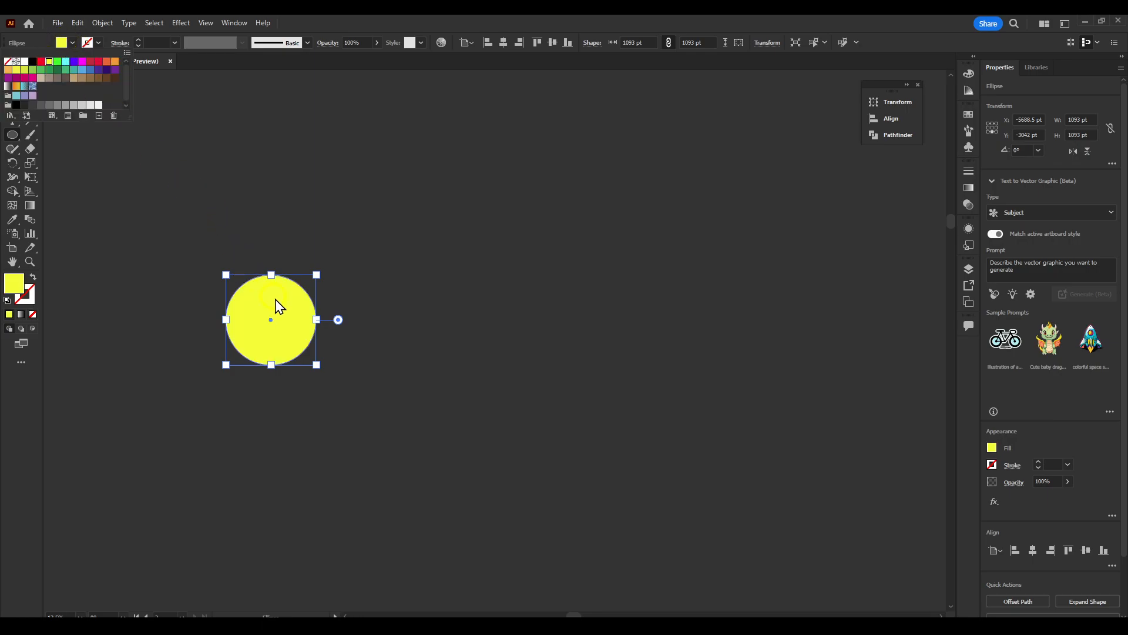
left_click(371, 318)
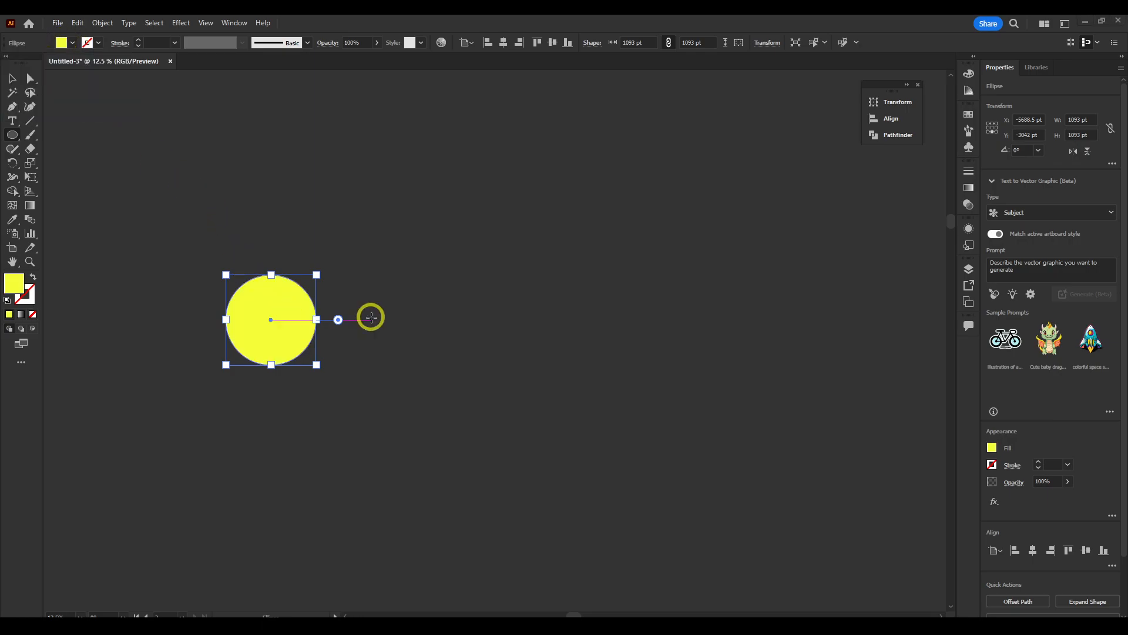
Step: Duplicate the yellow circle horizontally, placing the copy at about X -20.5 pt, Y -3042 pt
left_click_drag(280, 301, 683, 302)
left_click(14, 77)
left_click_drag(288, 312, 752, 308)
key("alt+shift")
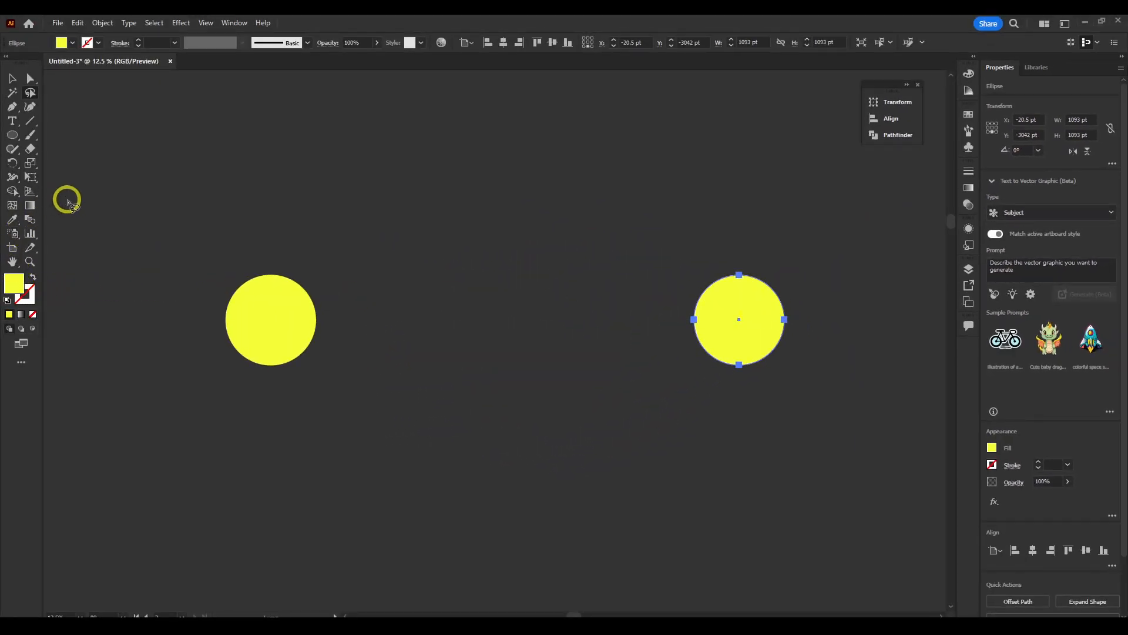
Step: Change the duplicated circle's fill to a dark olive of about #3F3D04
key("v")
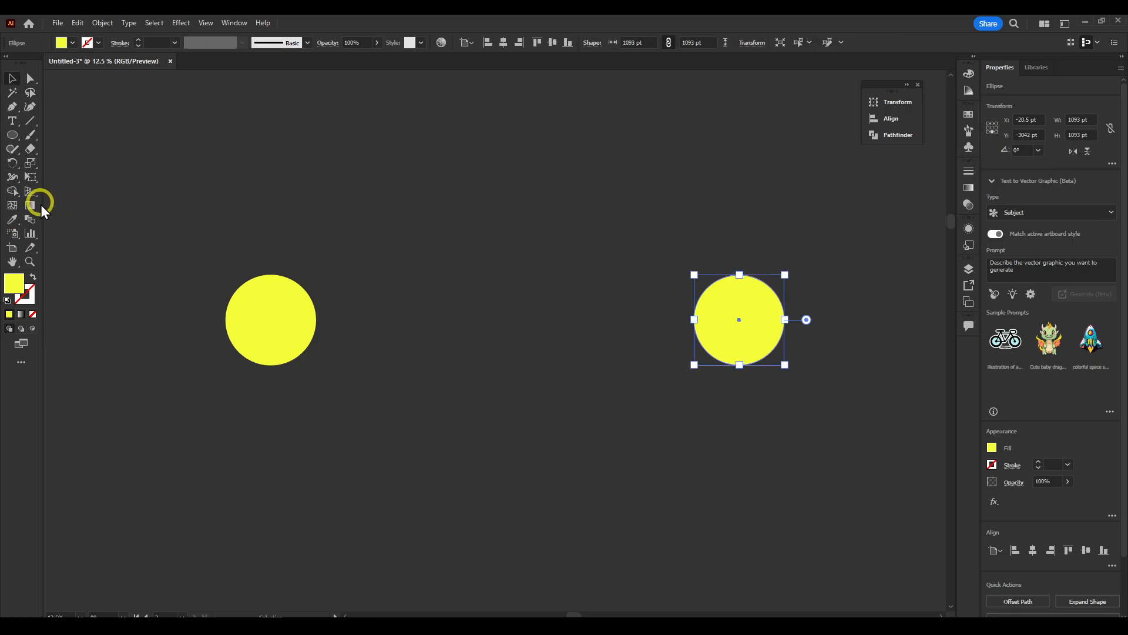
double_click(13, 285)
mouse_move(751, 336)
left_mouse_down()
mouse_move(809, 334)
mouse_move(811, 388)
mouse_move(808, 367)
left_mouse_up()
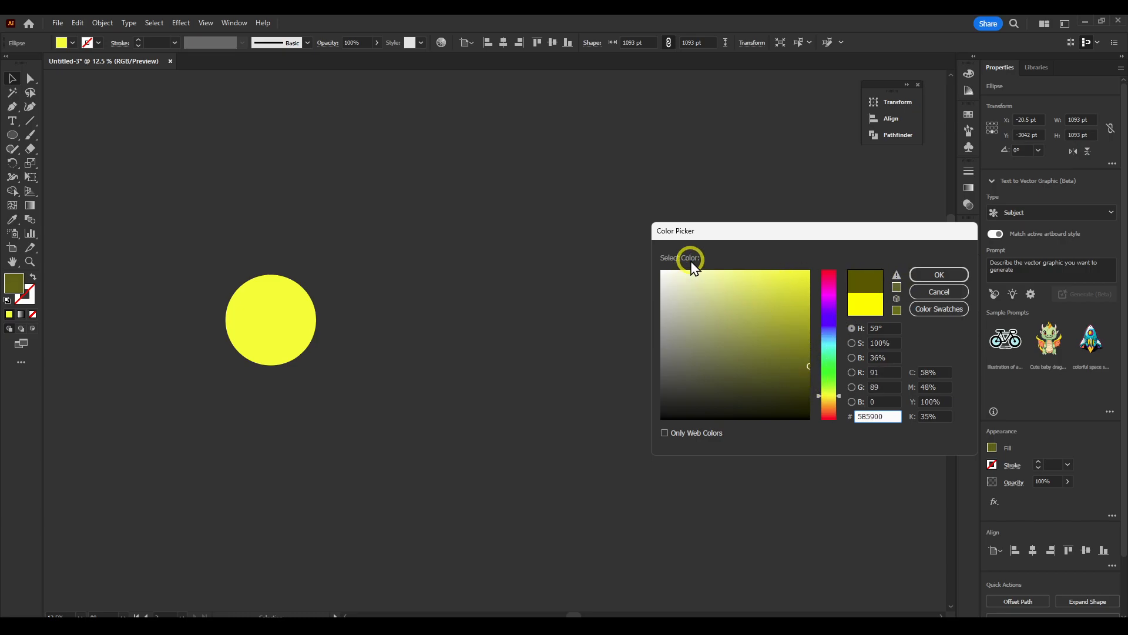
left_click_drag(793, 369, 799, 382)
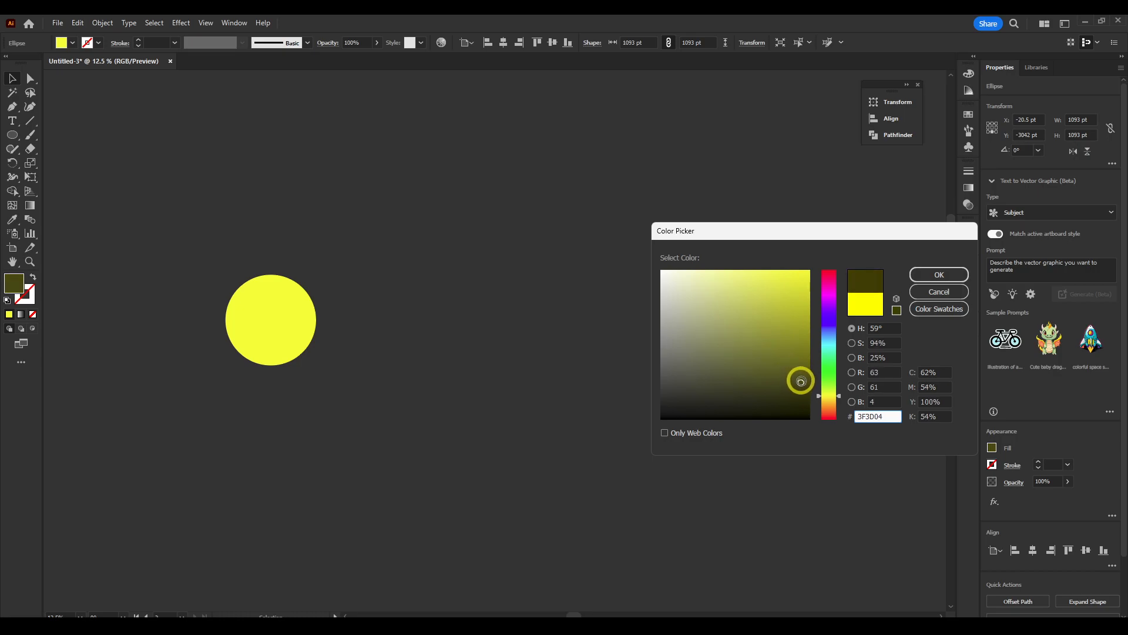
left_click(916, 277)
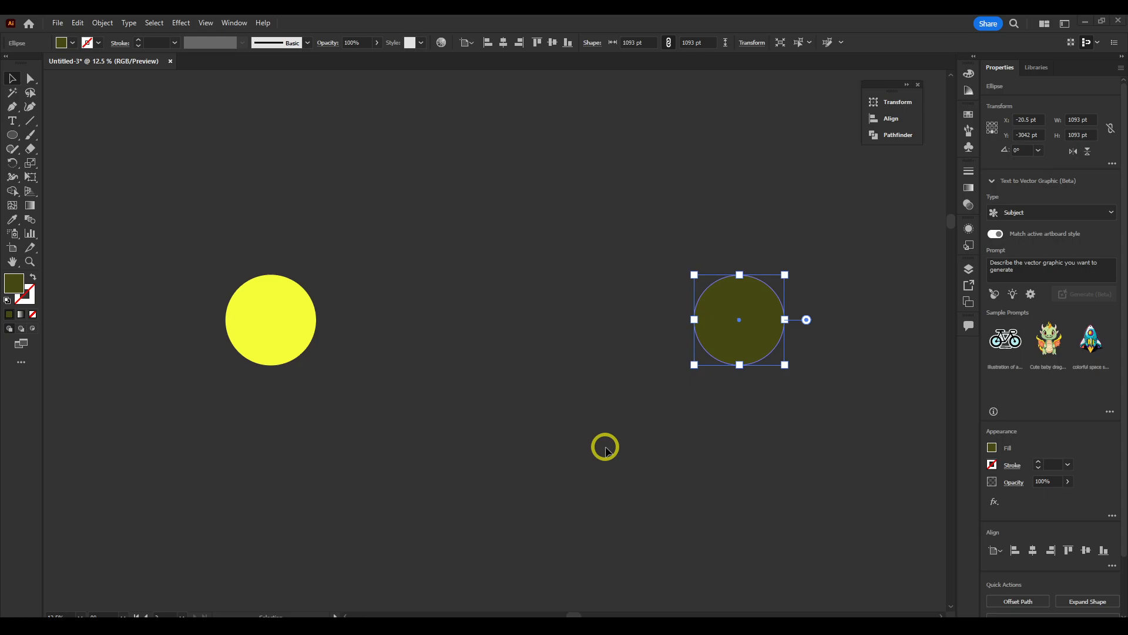
Step: Blend the yellow circle into the dark olive circle using Specified Steps spacing of 1111
left_click_drag(155, 217, 826, 433)
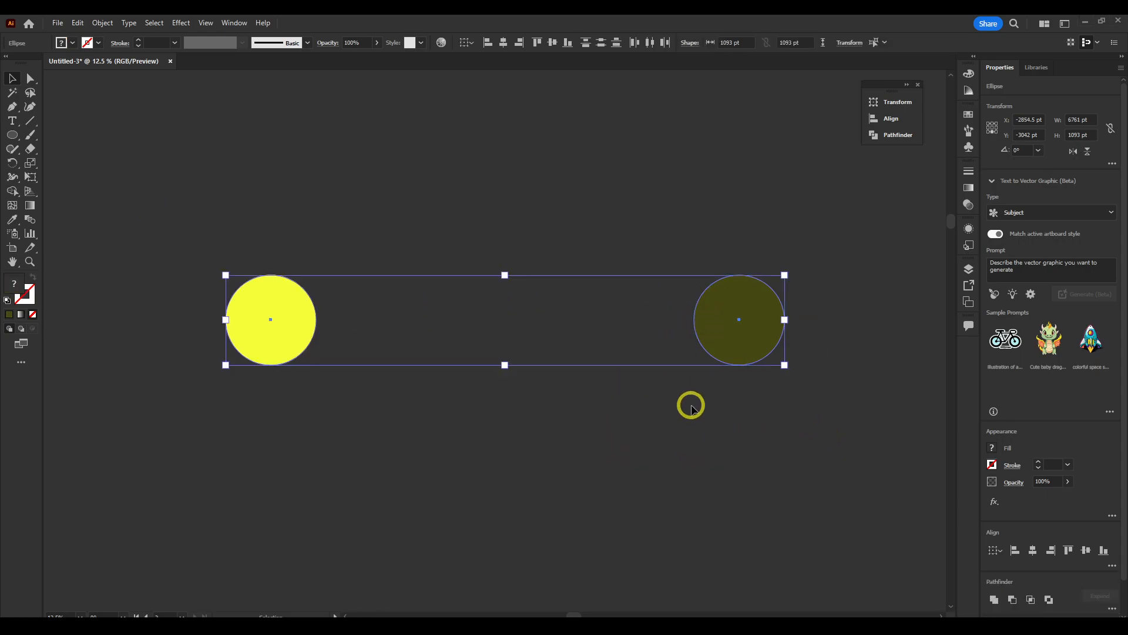
double_click(28, 218)
left_click(506, 266)
type("1111")
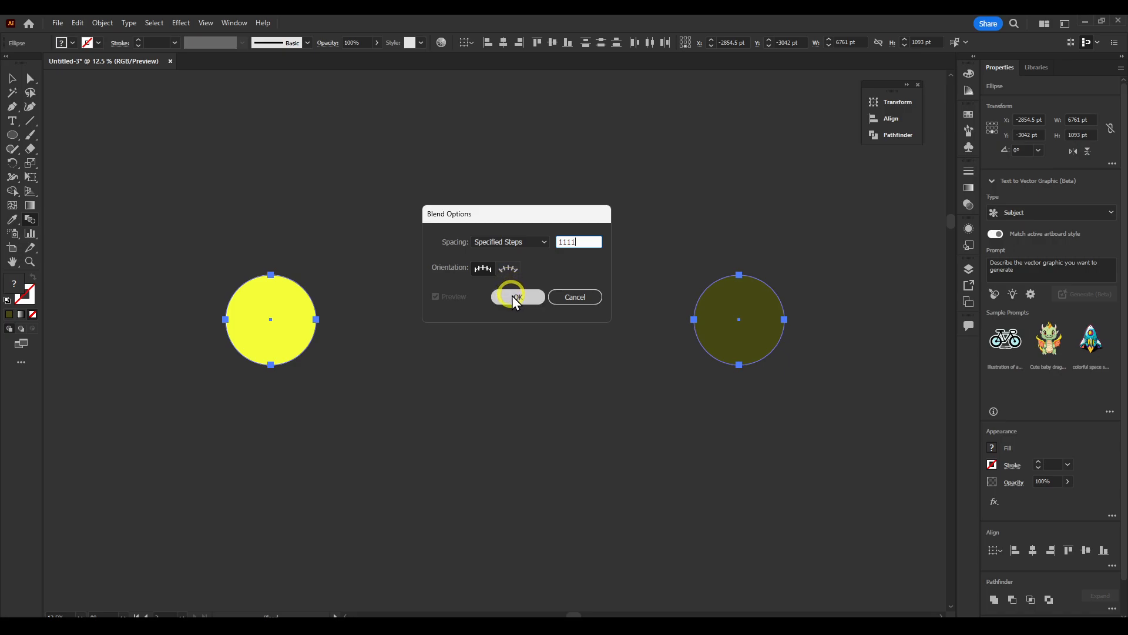
left_click(512, 295)
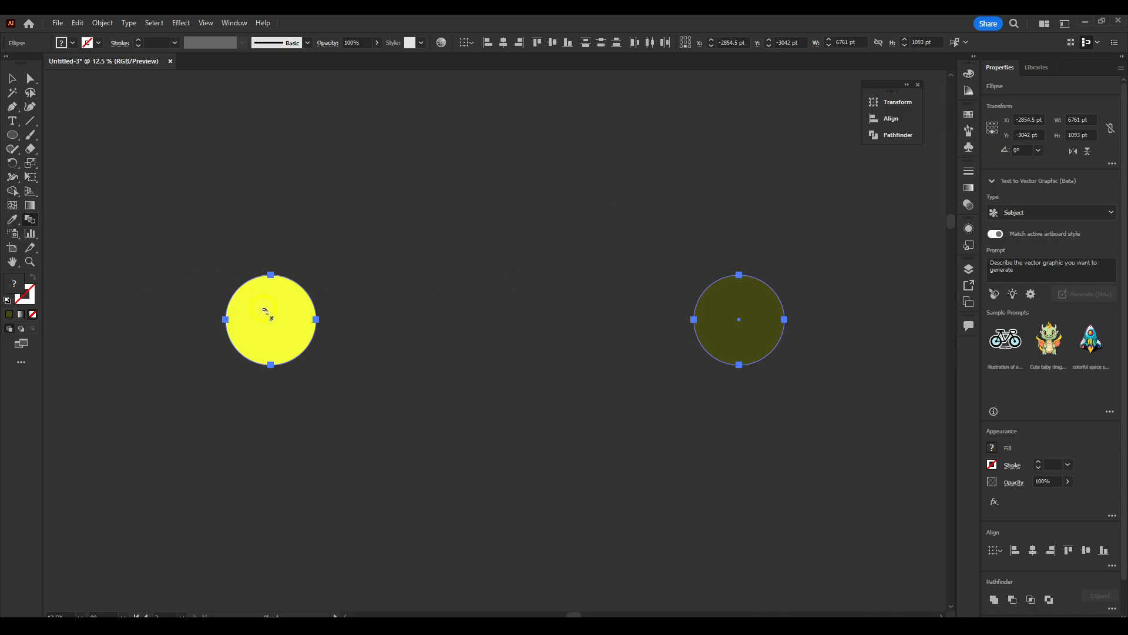
left_click(269, 313)
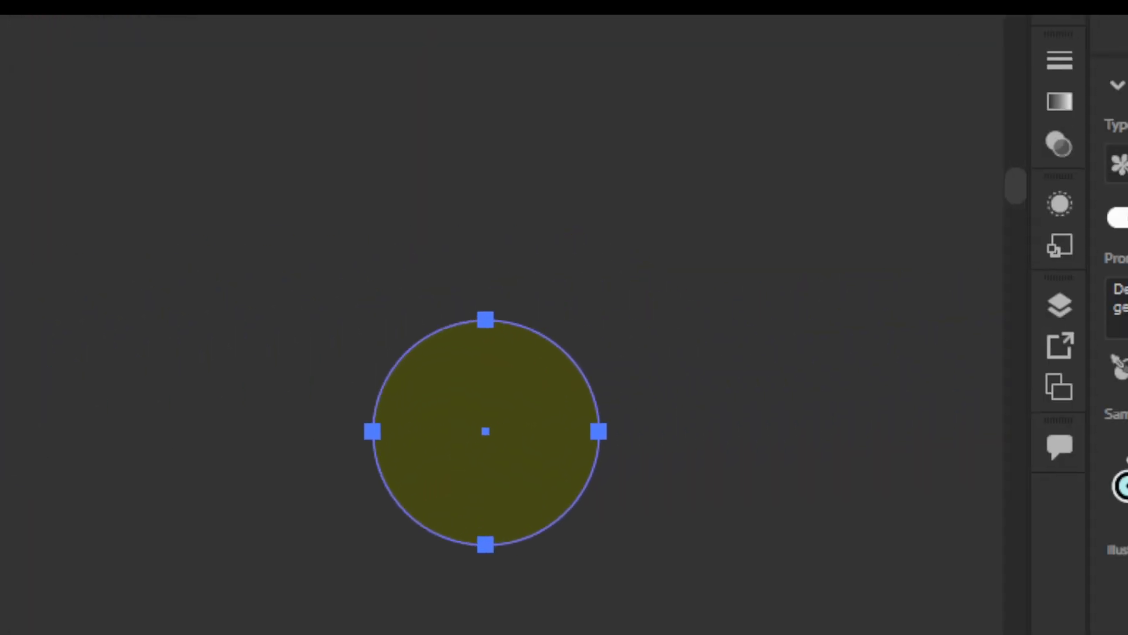
left_click(529, 415)
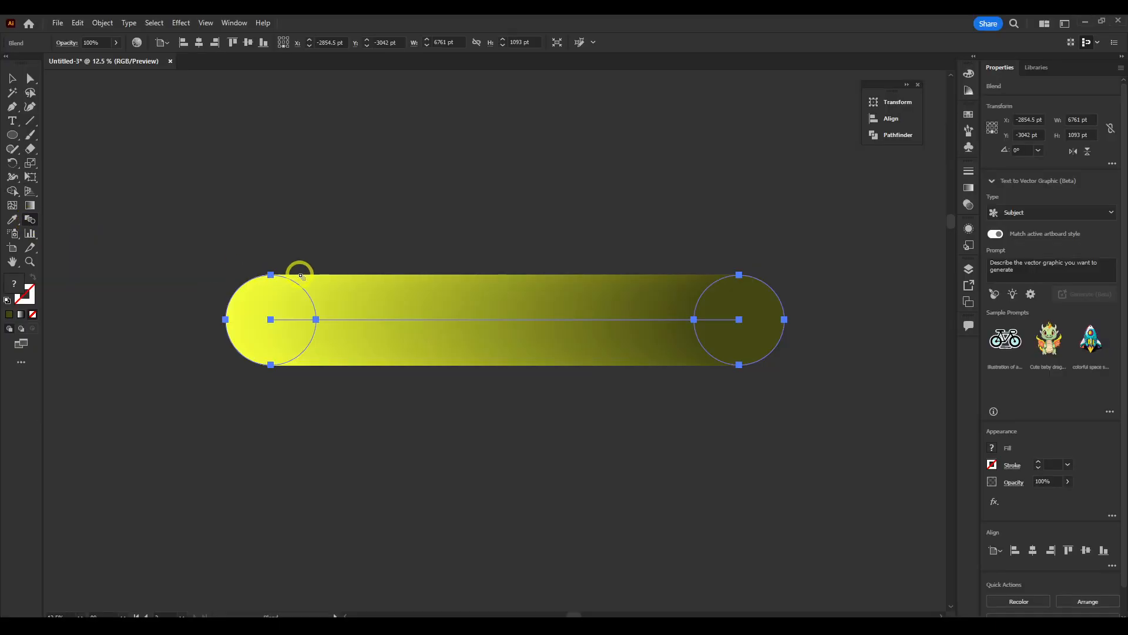
Step: Move the blend's yellow end circle with Direct Selection, placing its uppermost anchor at about X -6676 pt, Y -3483.5 pt
left_click(12, 82)
left_click(29, 77)
left_click_drag(270, 319, 372, 161)
left_click_drag(165, 372, 392, 146)
left_click_drag(742, 125, 744, 124)
left_click_drag(743, 125, 405, 479)
left_click(300, 329)
left_click(511, 311)
left_click_drag(362, 115, 448, 188)
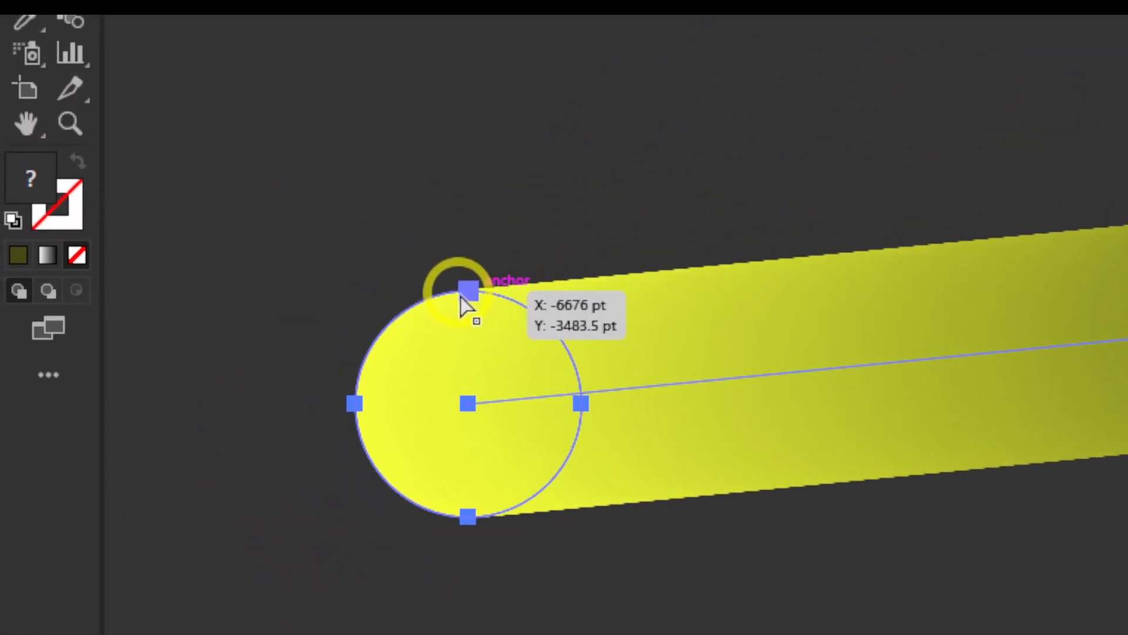
Step: Reshape the yellow end circle into a slanted egg by pulling its uppermost anchor upward and tilting the handles
left_click_drag(477, 325, 253, 303)
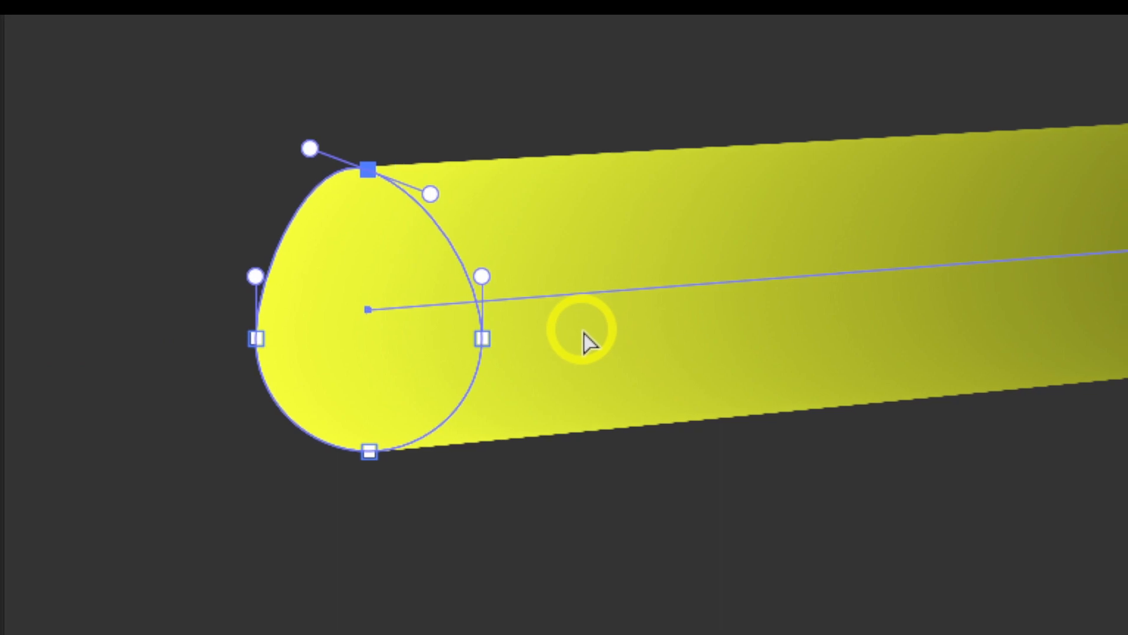
left_click_drag(534, 336, 558, 313)
key("ctrl+z")
left_click_drag(414, 317, 395, 336)
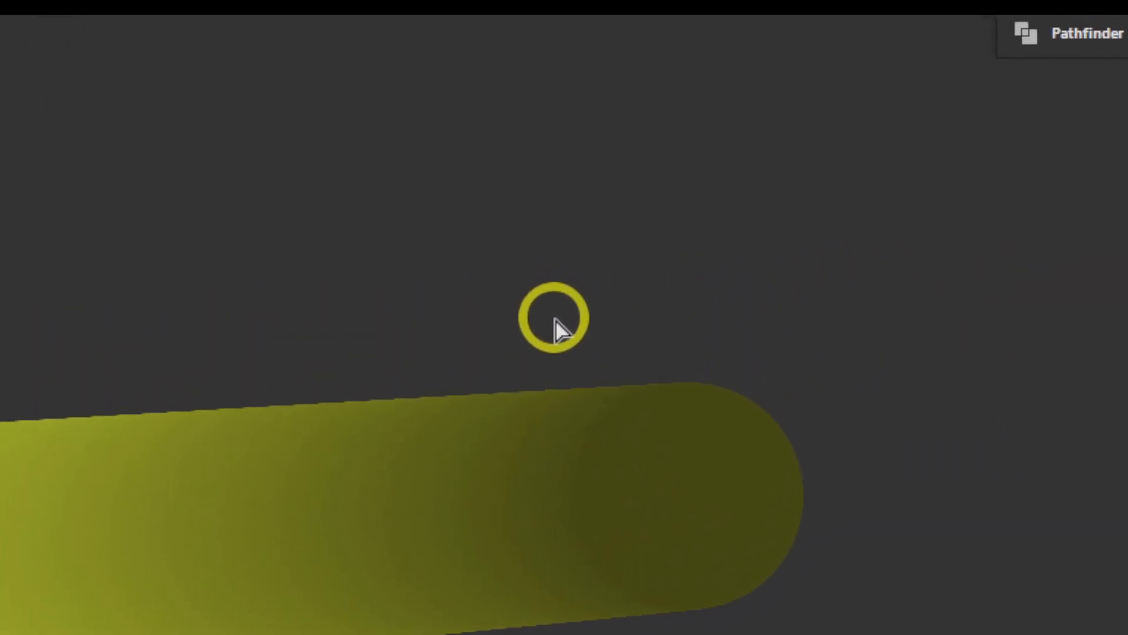
left_click(797, 481)
left_click_drag(563, 282, 513, 205)
left_click_drag(524, 298, 574, 341)
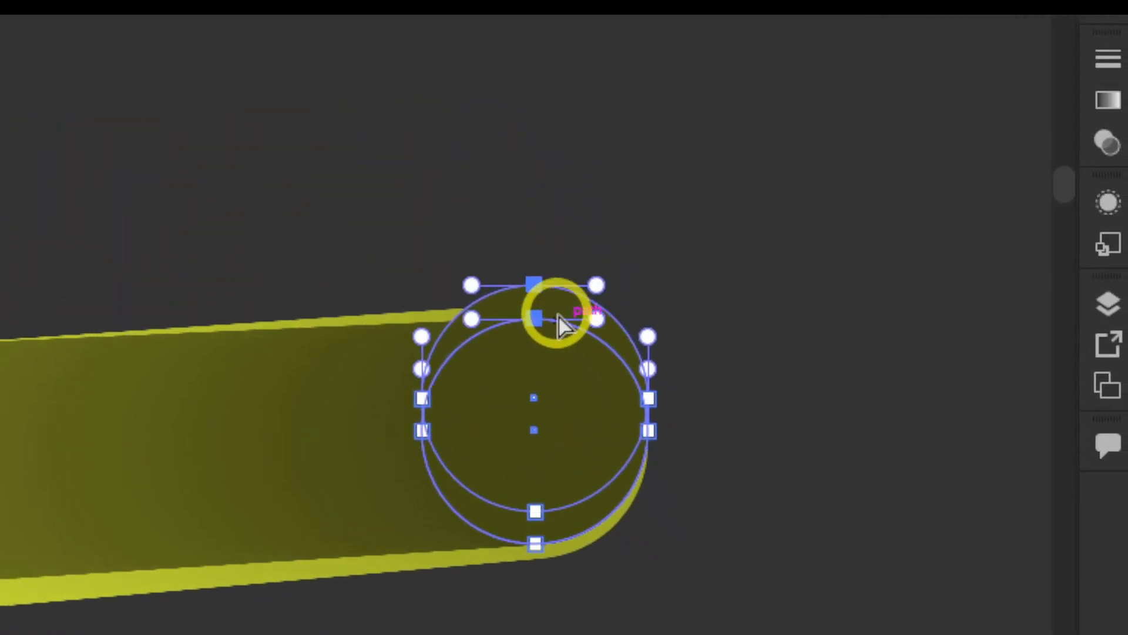
key("ctrl+z")
key("a")
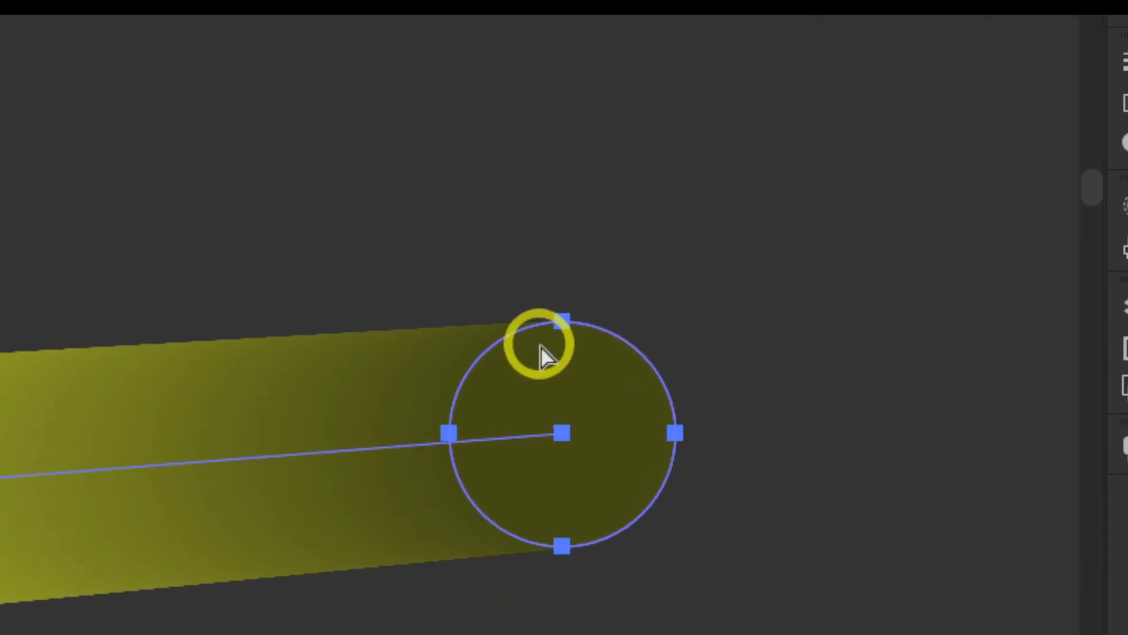
Step: Raise the uppermost anchor of the dark olive end circle by about 167 pt and deselect the blend
left_click(484, 328)
left_click(516, 354)
left_click_drag(549, 302, 549, 269)
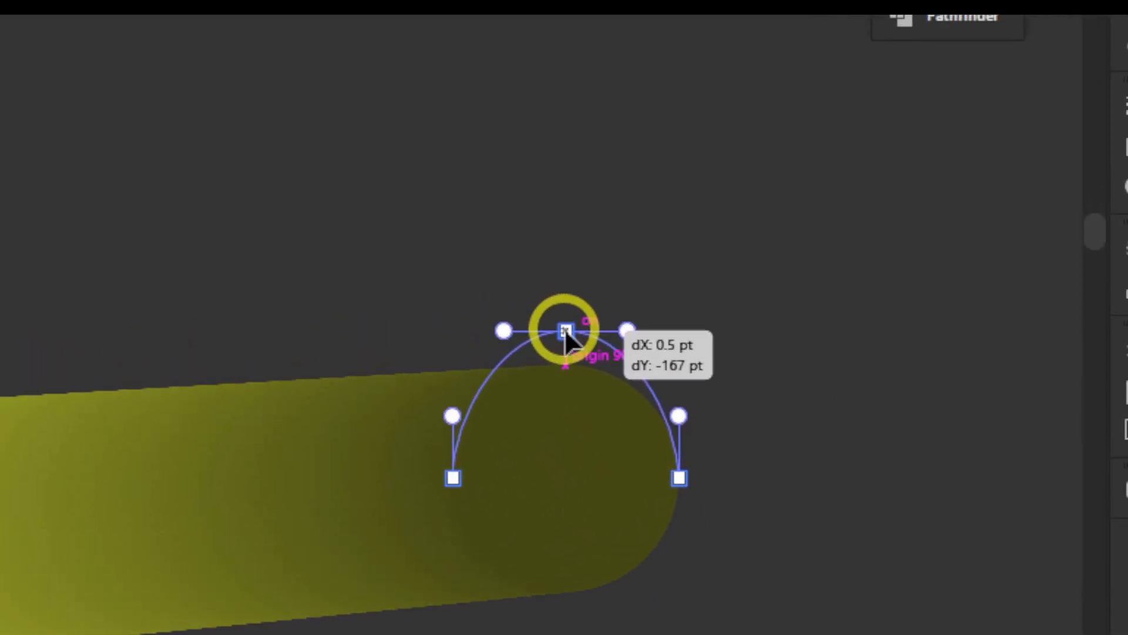
left_click_drag(565, 331, 566, 332)
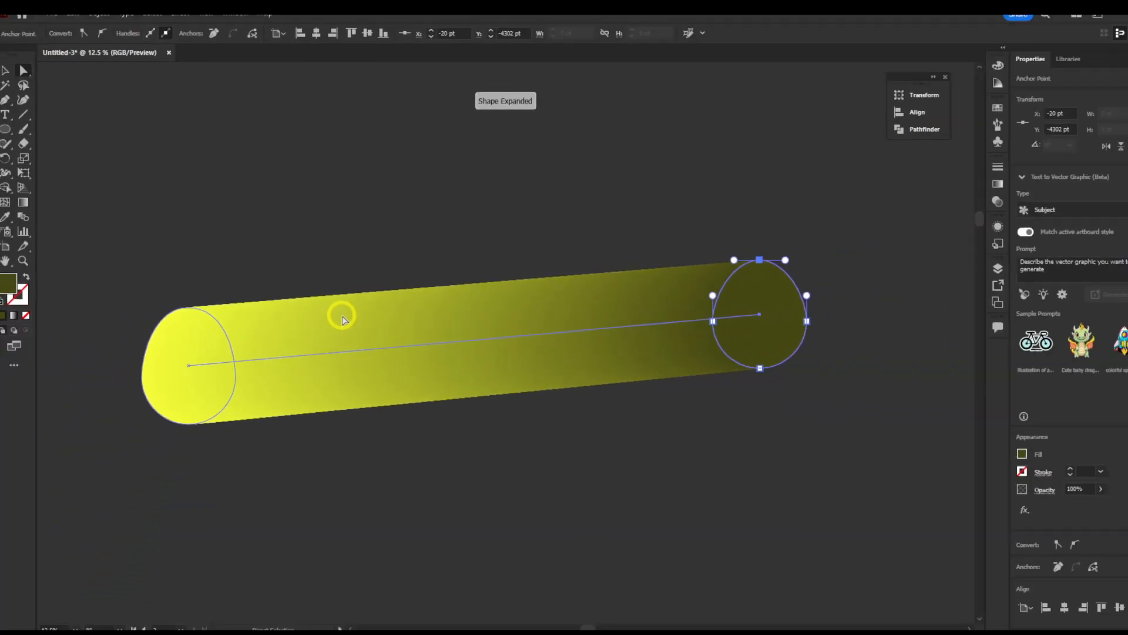
left_click(458, 440)
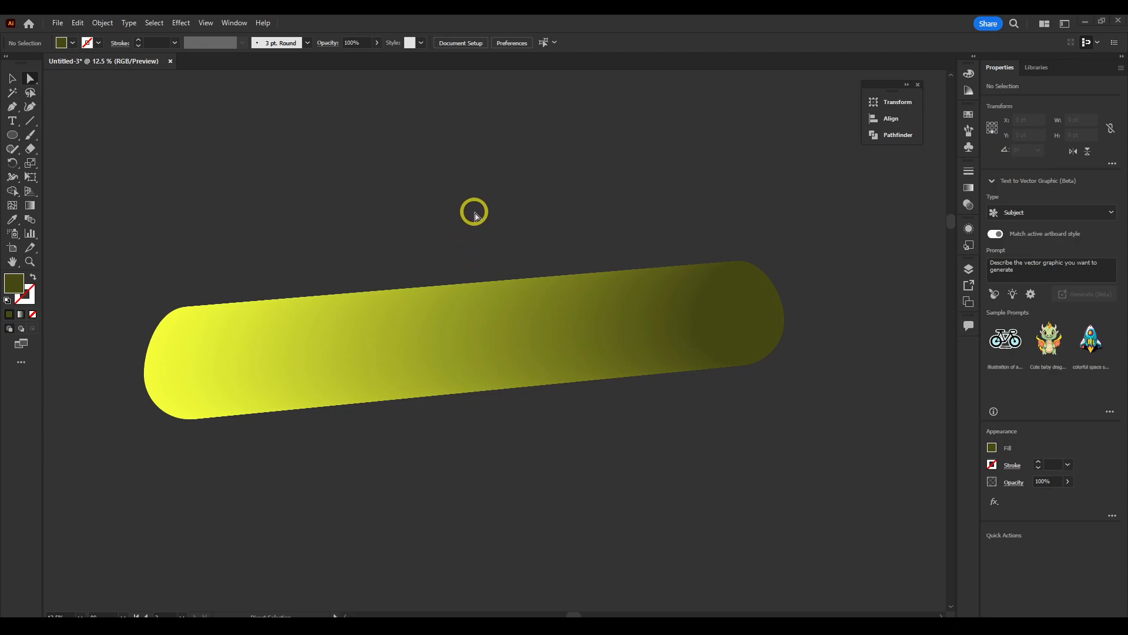
Step: Select all the artwork in the document and delete it
left_click(13, 80)
left_click_drag(276, 155, 316, 190)
left_click_drag(453, 379, 392, 287)
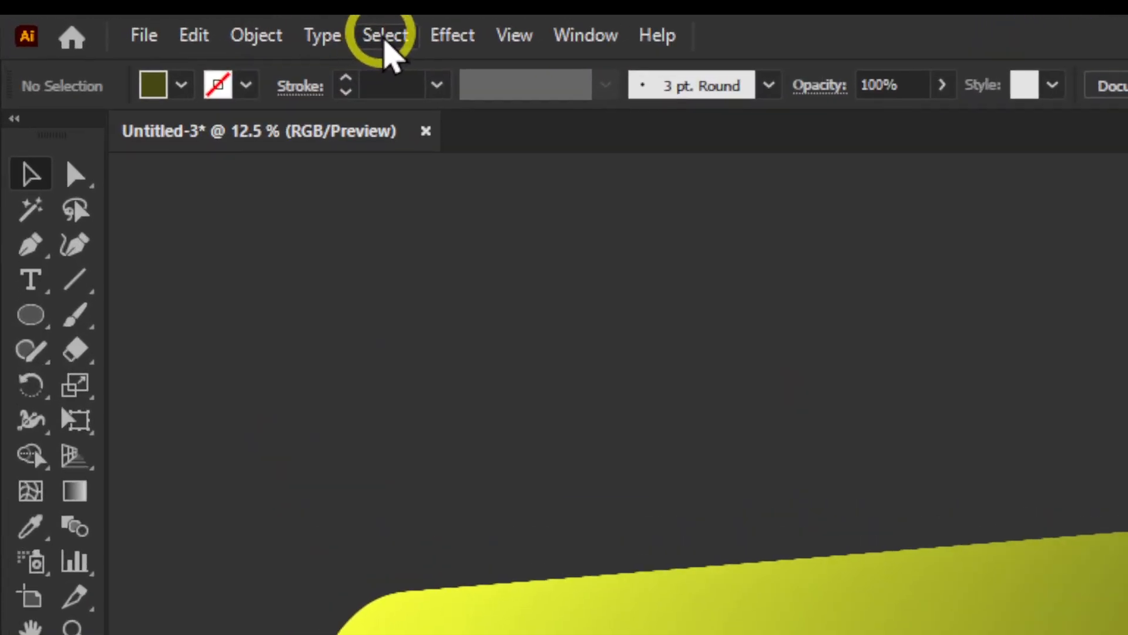
left_click(181, 23)
mouse_move(389, 37)
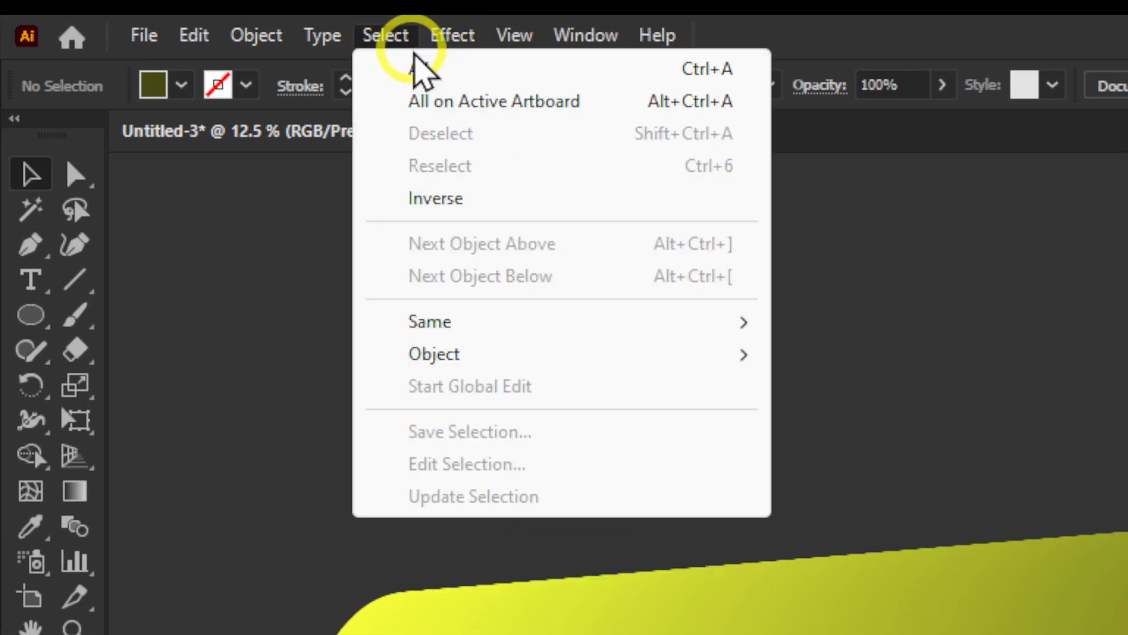
left_click(412, 67)
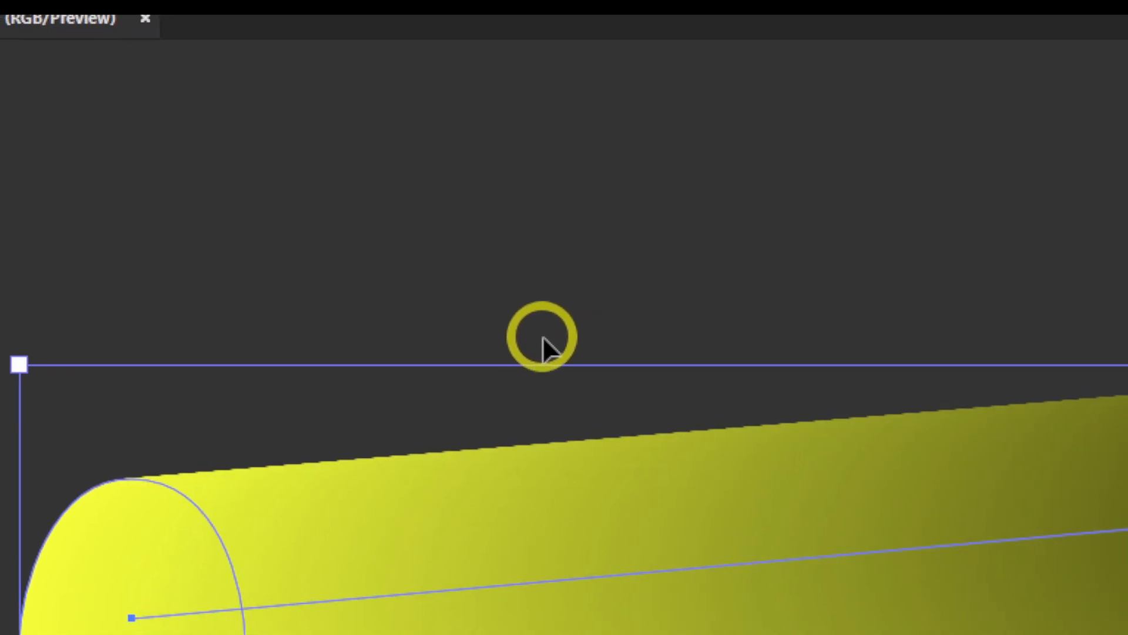
key("Delete")
left_click(376, 26)
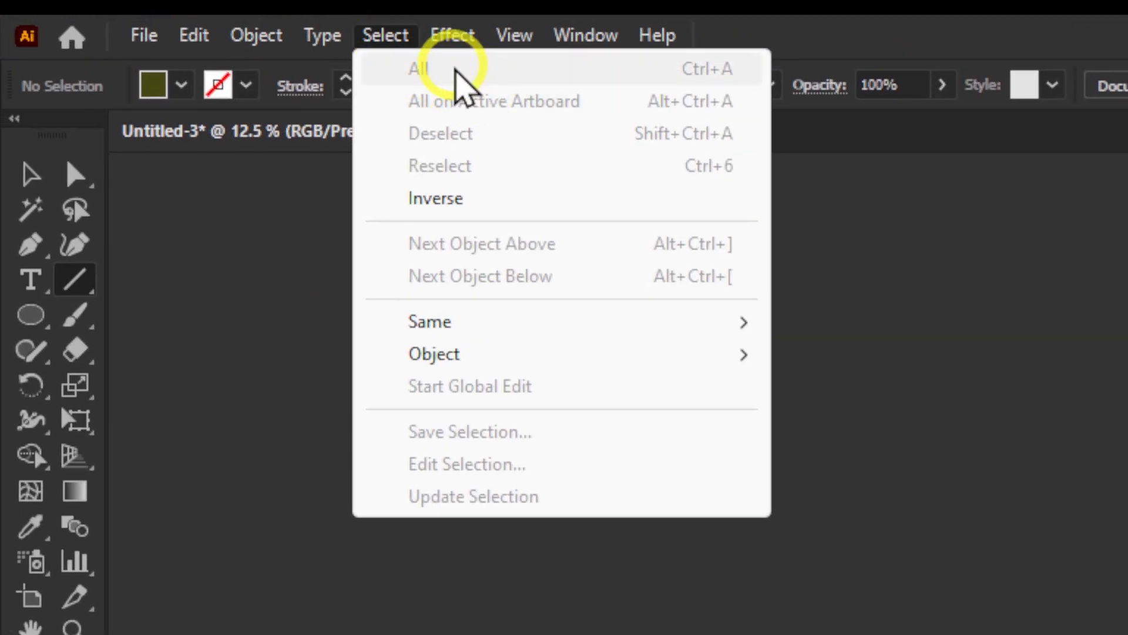
mouse_move(225, 39)
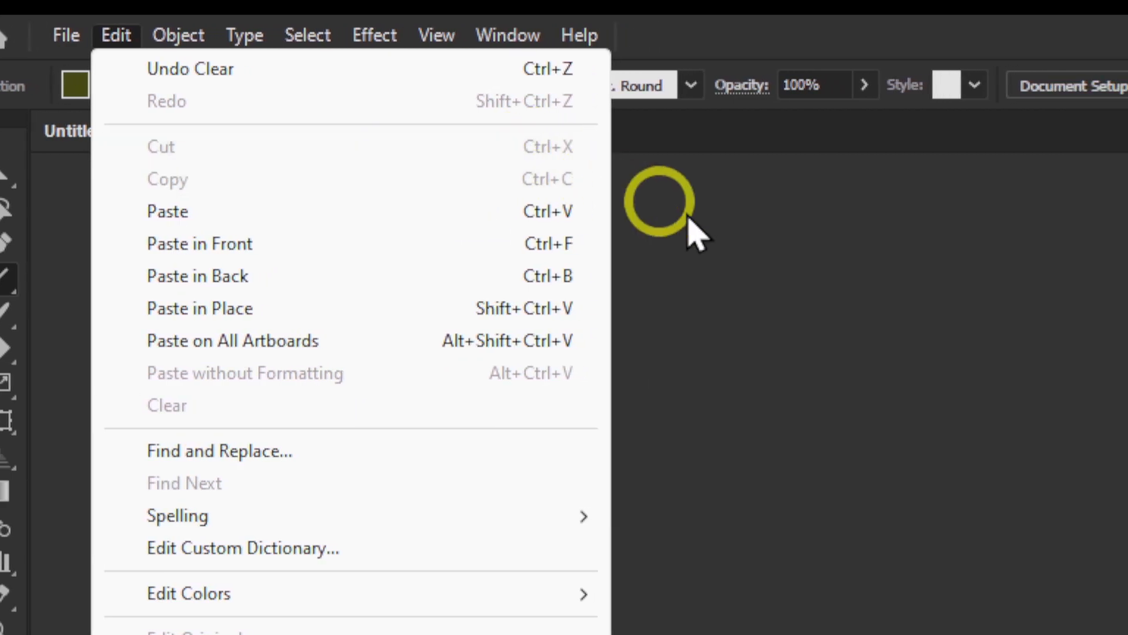
left_click(840, 262)
left_click(767, 559)
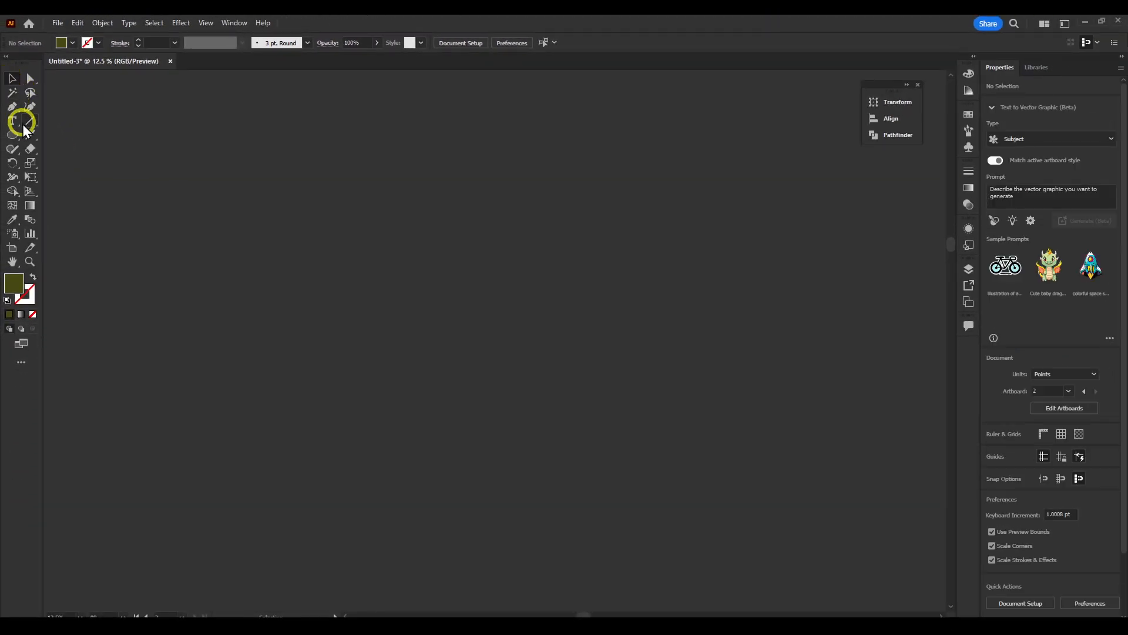
Step: Draw a circle about 1109 pt in diameter with the Ellipse tool and fill it with white
left_click(18, 135)
left_click_drag(150, 245, 220, 329)
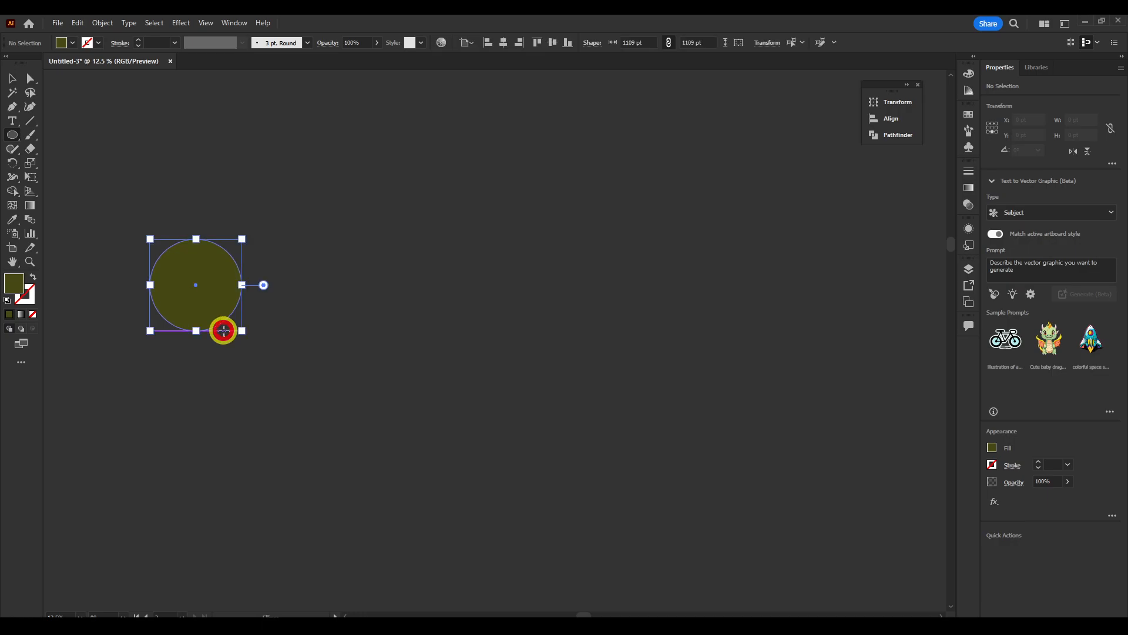
double_click(17, 284)
left_click(655, 290)
left_click(936, 272)
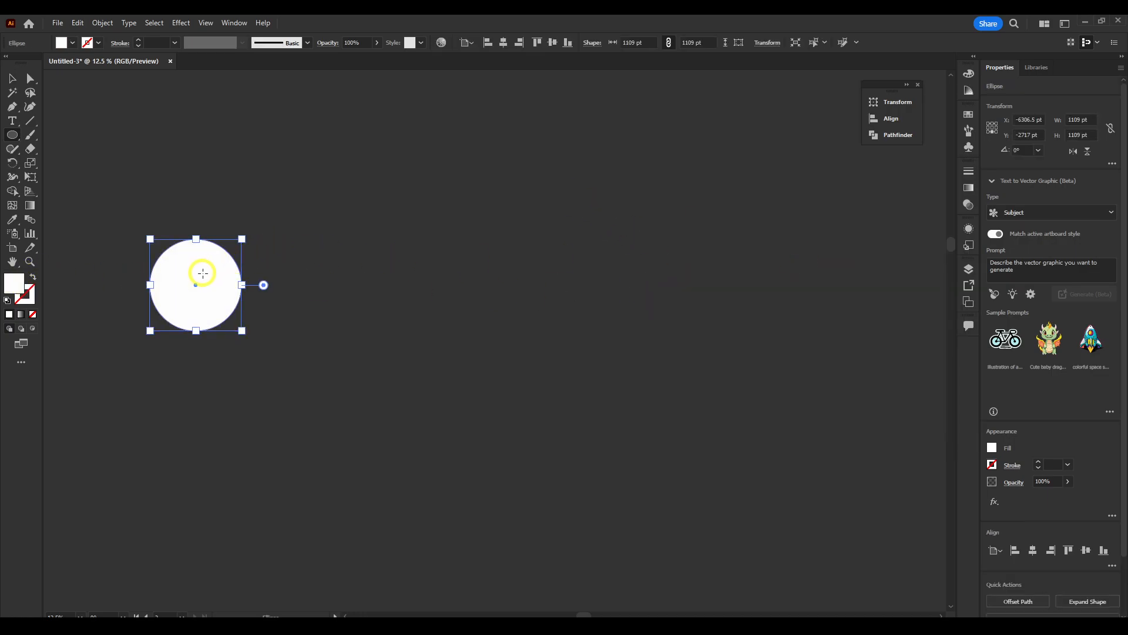
Step: Duplicate the white circle horizontally, placing the copy at about X 526.5 pt, Y -2717 pt
key("alt+v")
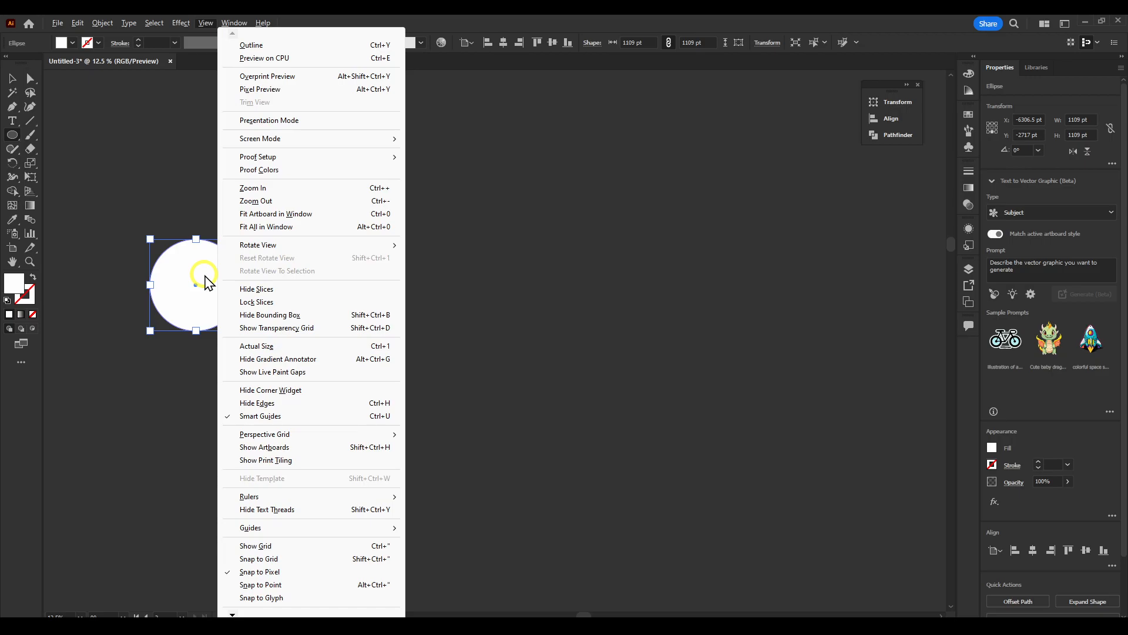
left_click(204, 273)
left_click(584, 346)
left_click(13, 80)
left_click_drag(184, 261, 752, 265)
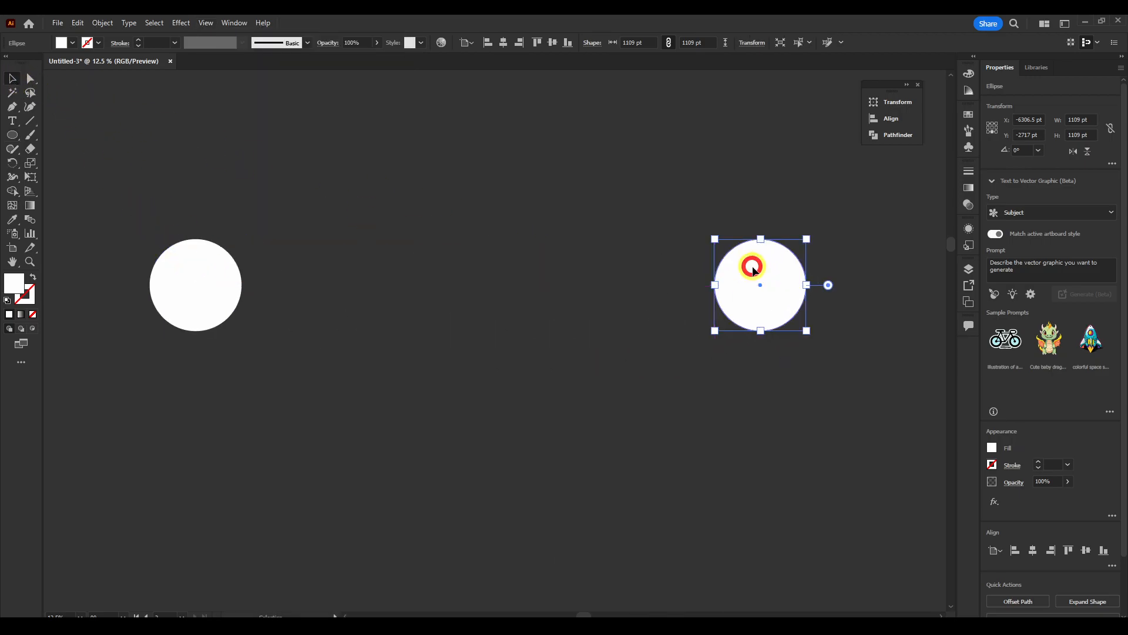
Step: Fill the duplicated circle with the white-to-black linear gradient
left_click(968, 204)
left_click(855, 166)
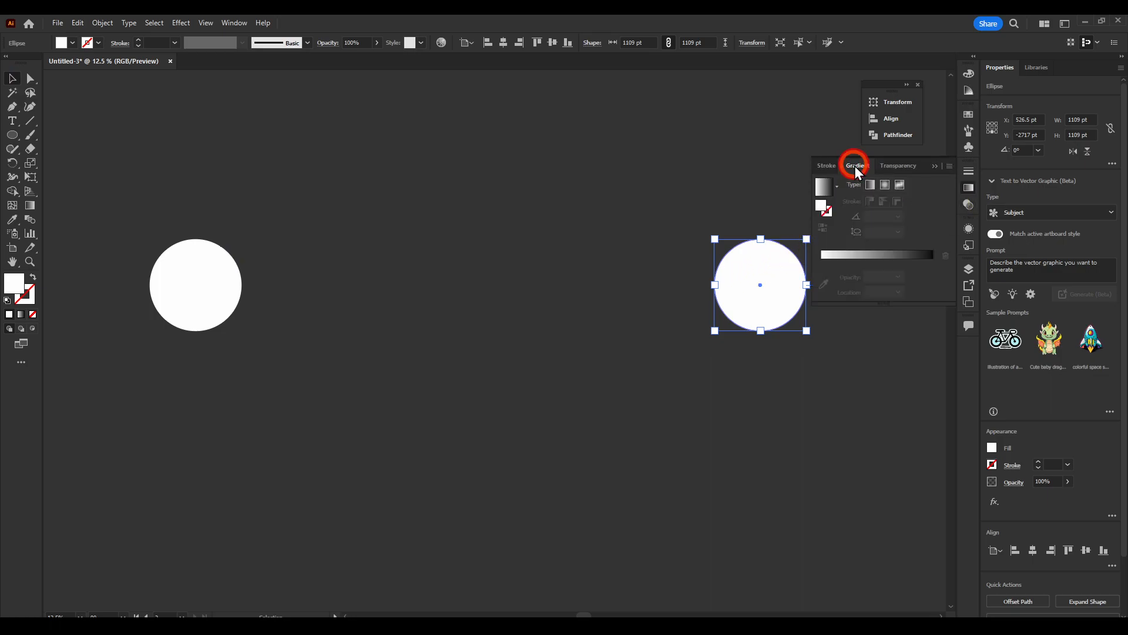
left_click(833, 188)
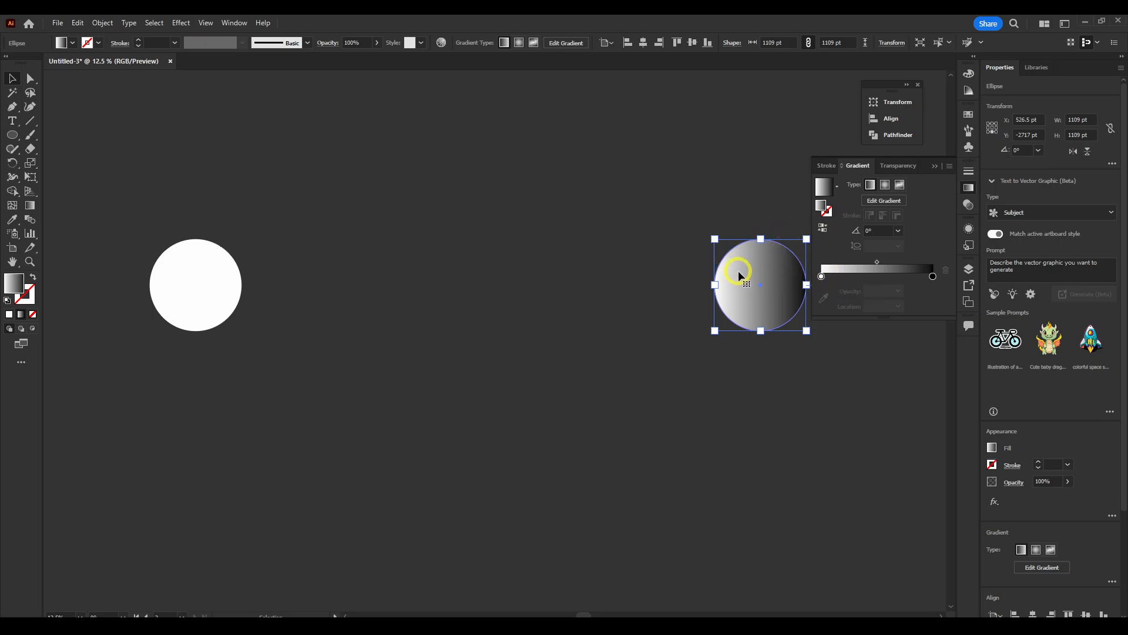
left_click(229, 267)
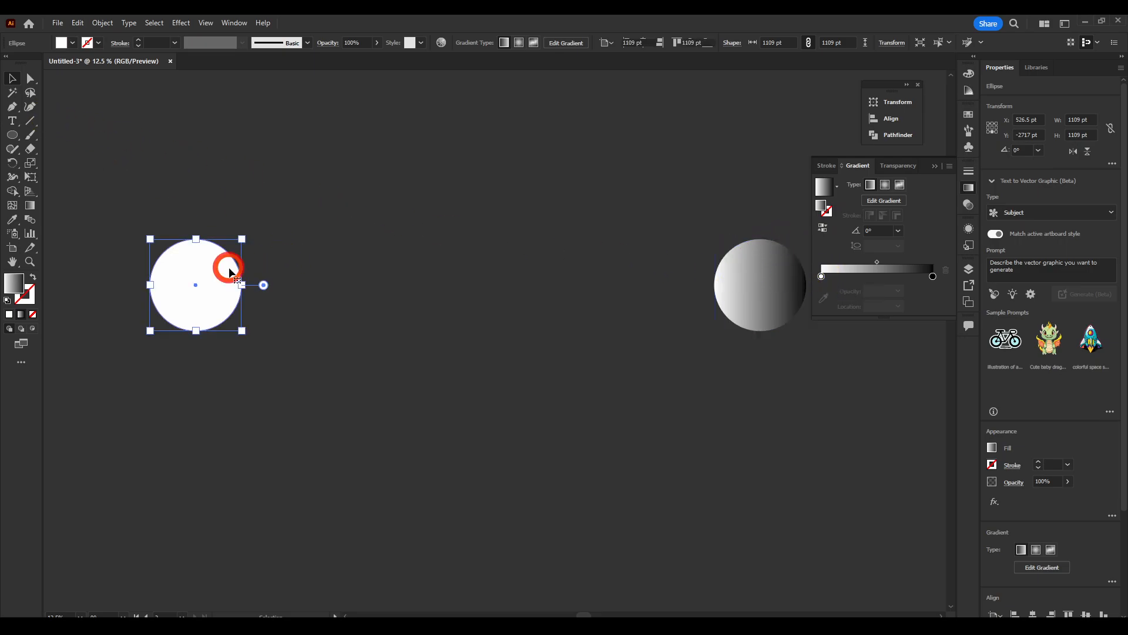
left_click(719, 283)
left_click(225, 278)
left_click(723, 284)
left_click(237, 277)
left_click(741, 272)
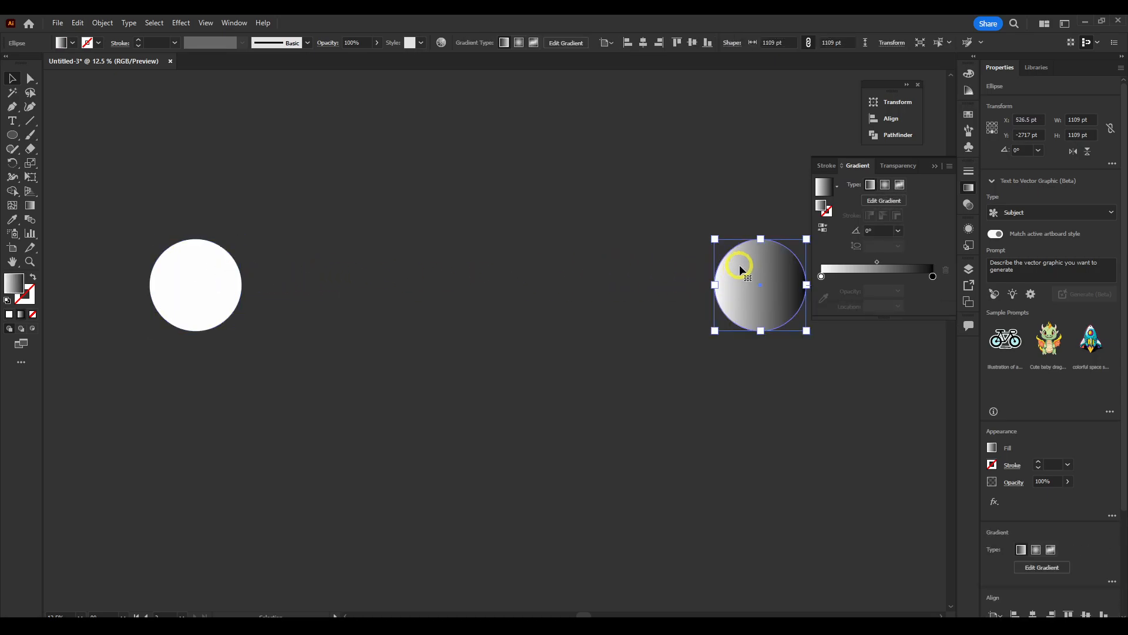
Step: Detach the Gradient and Color Guide panels and stack them near the tools as floating panels
left_click_drag(824, 168, 466, 127)
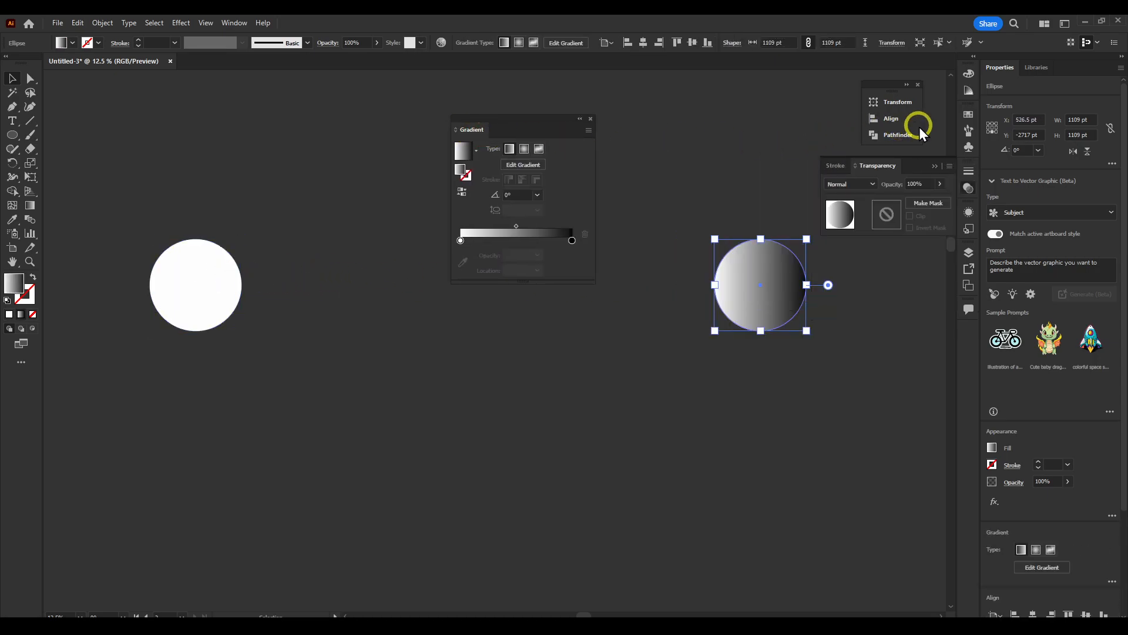
left_click(967, 115)
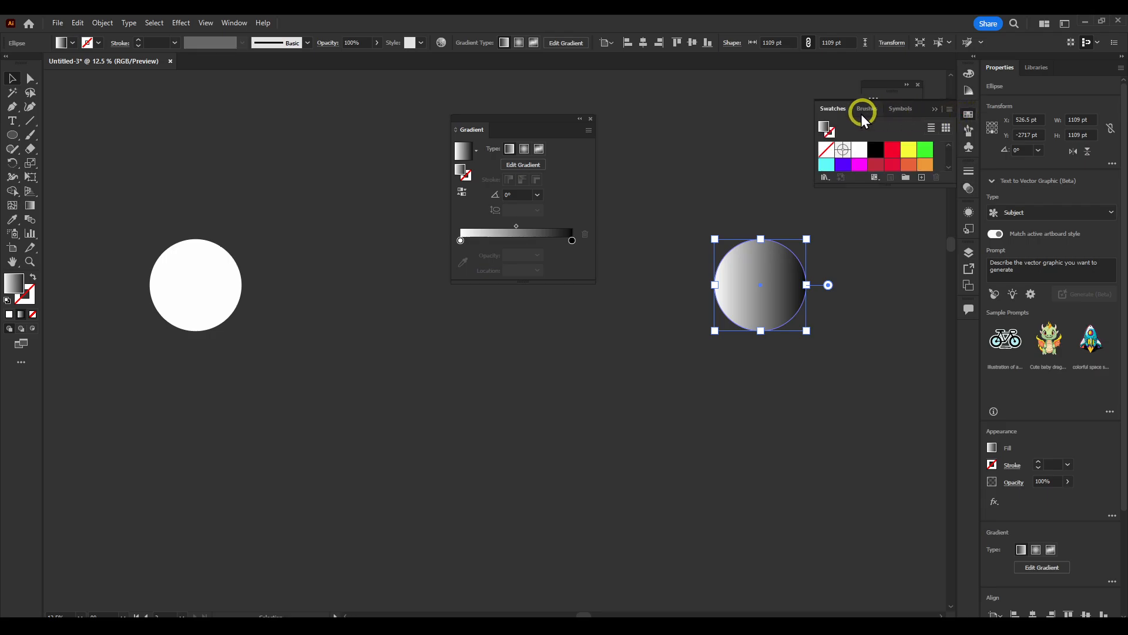
left_click(967, 92)
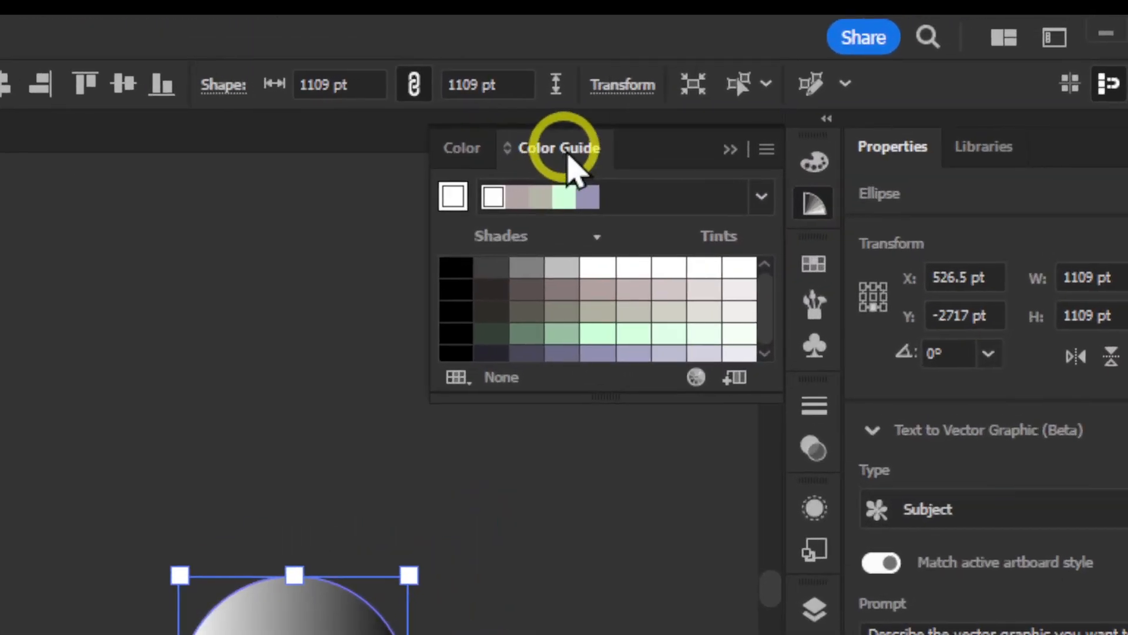
left_click(830, 68)
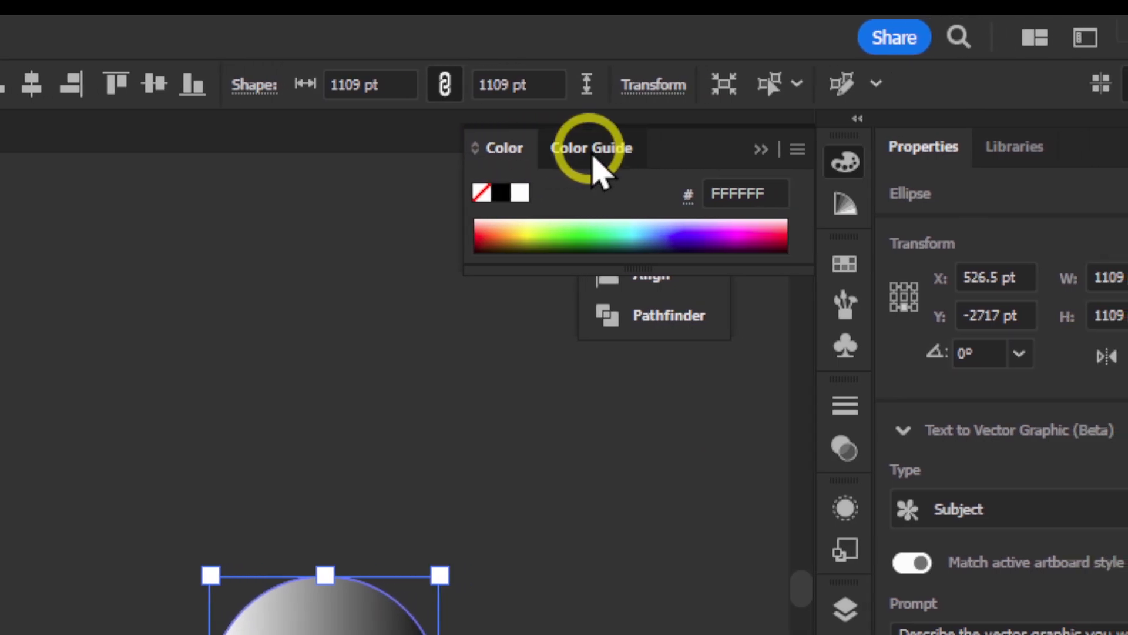
left_click(642, 147)
left_click_drag(632, 156, 91, 279)
left_click_drag(460, 263, 437, 266)
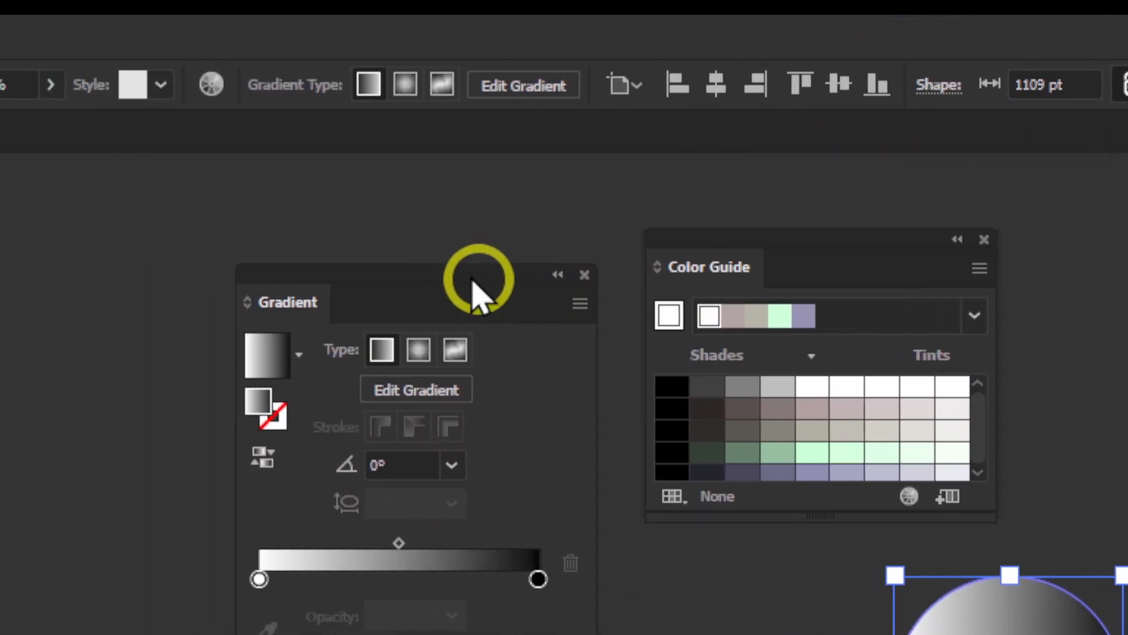
left_click_drag(224, 279, 126, 187)
left_click_drag(1117, 241, 186, 360)
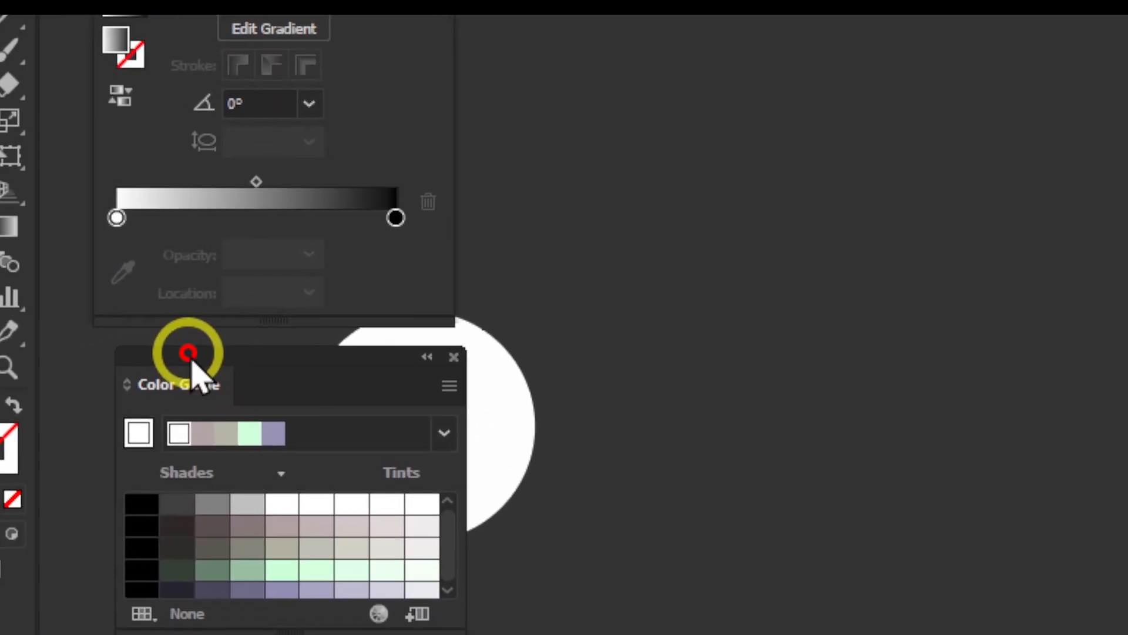
Step: Move the white circle clear of the floating panels to about X -4329.5 pt, Y -2568 pt
left_click(554, 340)
left_click_drag(554, 341, 966, 379)
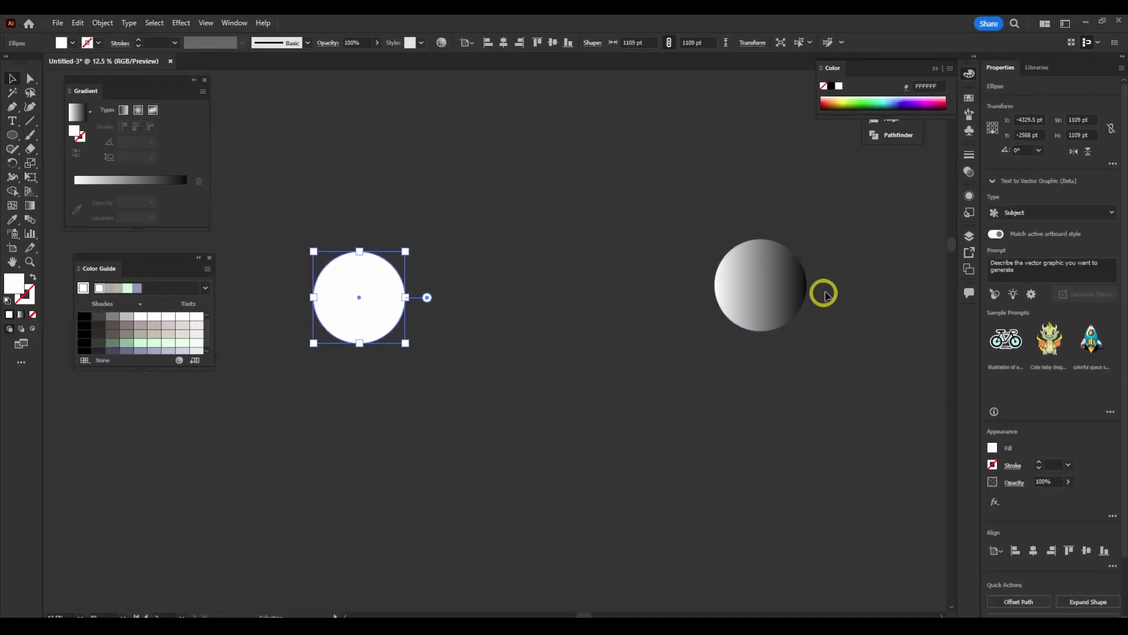
Step: Blend the white circle with the gradient-filled circle using the Blend tool
key("ctrl+a")
left_click_drag(358, 297, 353, 291)
double_click(29, 221)
left_click(517, 297)
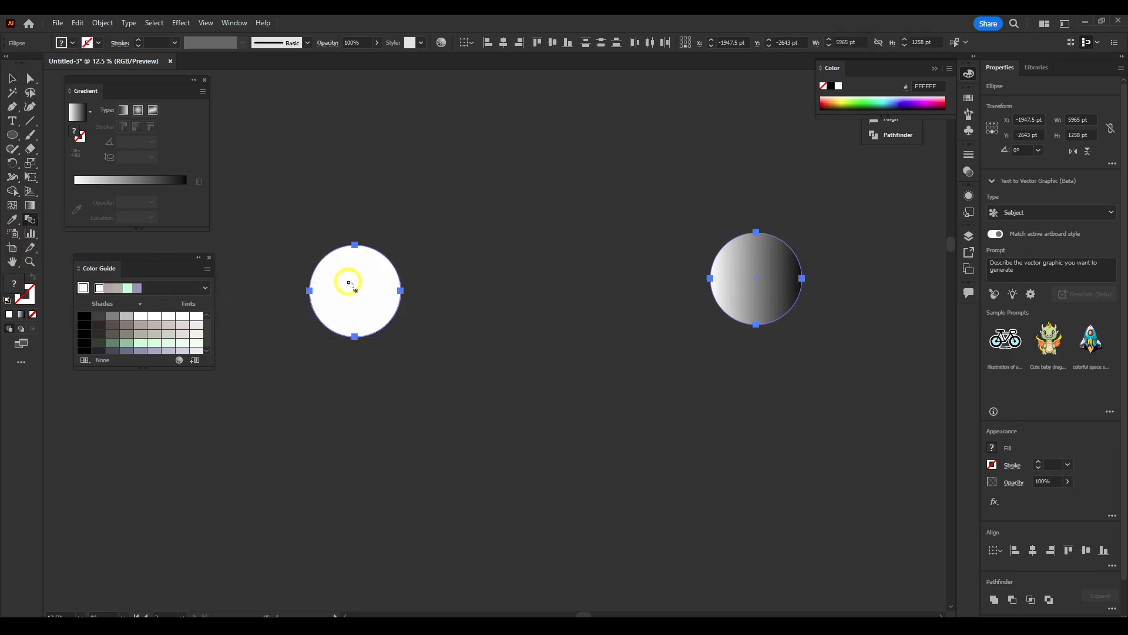
left_click(789, 274)
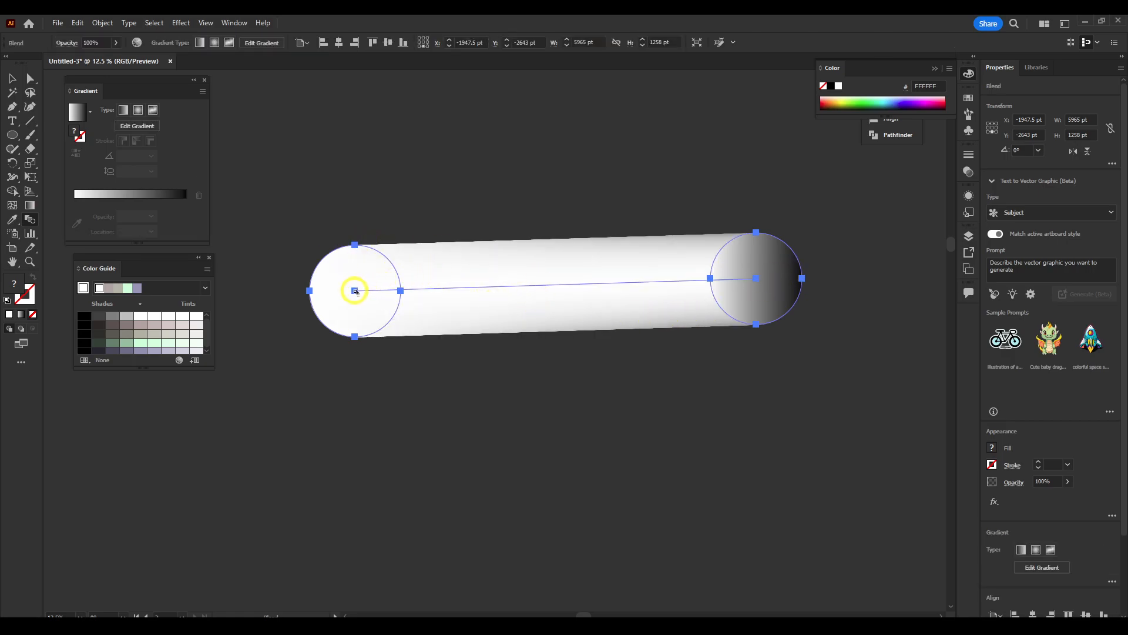
Step: Shift the spine anchor at the blend's white end outward to about X -4777 pt, Y -3129 pt
key("v")
left_click_drag(354, 291, 322, 296)
key("a")
left_click(355, 290)
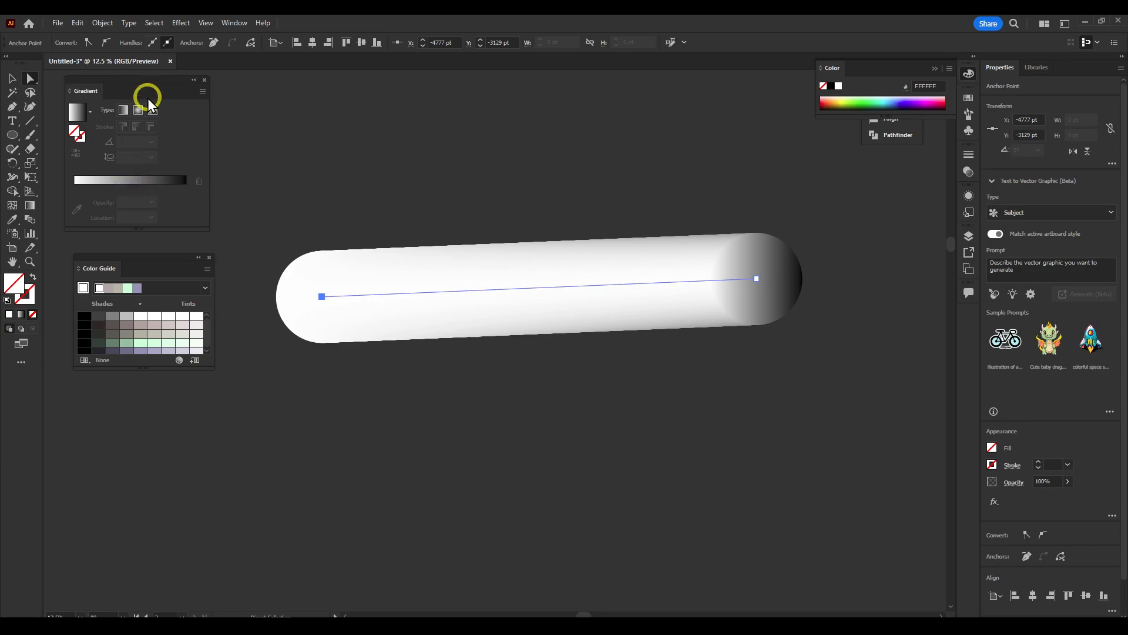
Step: Reshape the blend's spine to a steeper slope, making the whole blend about 6416.5 by 1465 pt
left_click(11, 78)
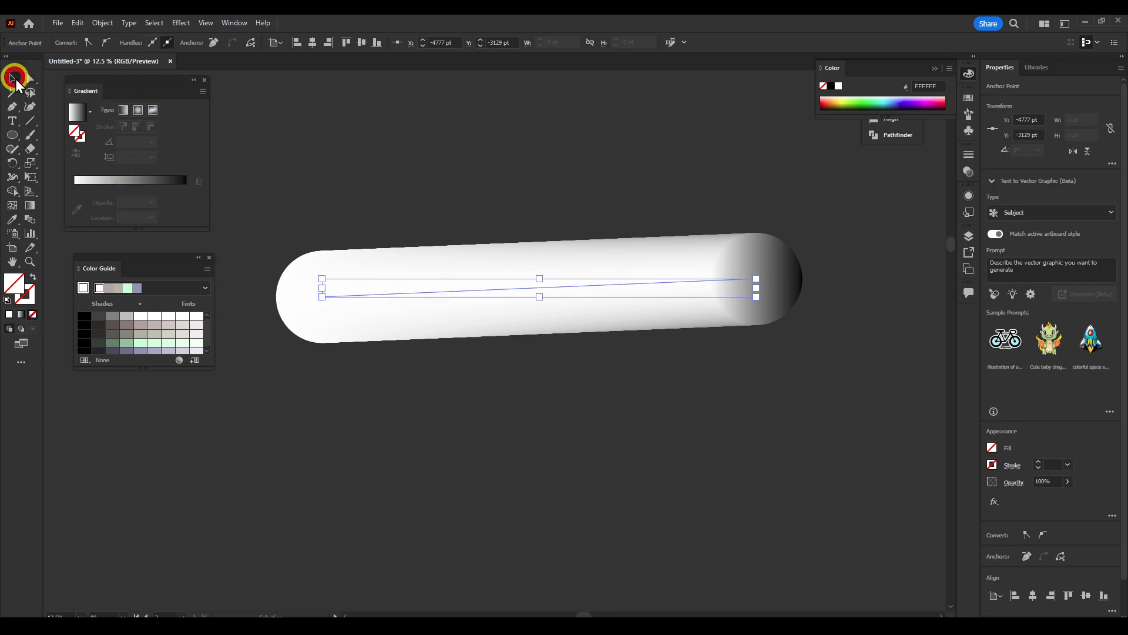
mouse_move(323, 284)
left_mouse_down()
mouse_move(315, 255)
mouse_move(310, 268)
left_mouse_up()
left_click_drag(253, 218, 351, 377)
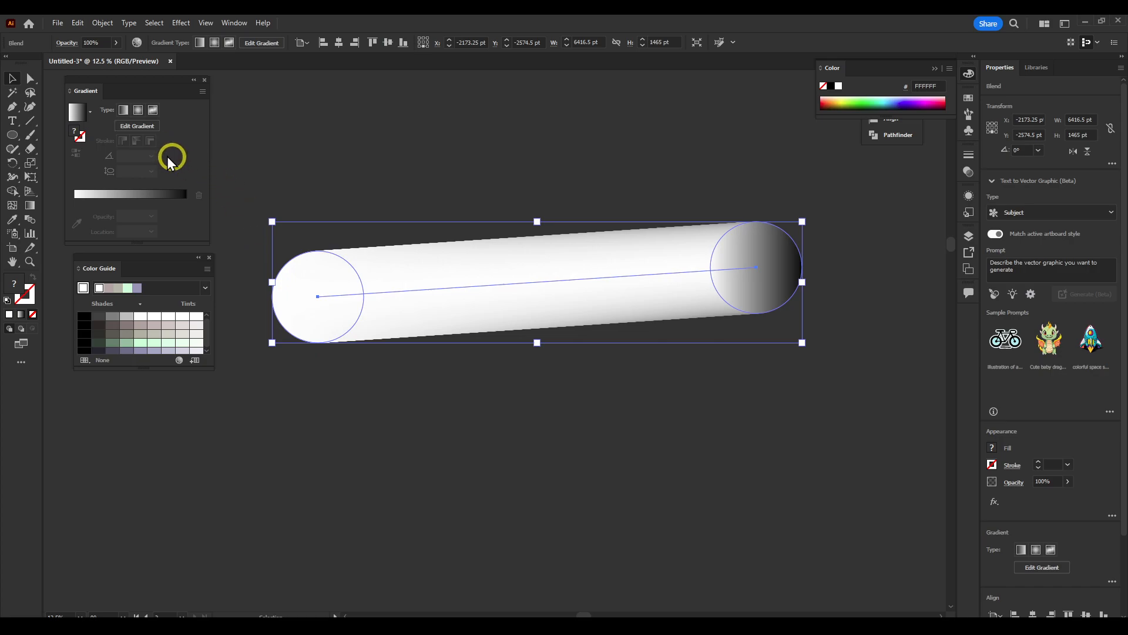
Step: Try the pinkish-grey and mint green harmony colors on the blend's white end circle and restore its white fill
left_click(30, 78)
left_click(232, 214)
left_click_drag(244, 227, 353, 382)
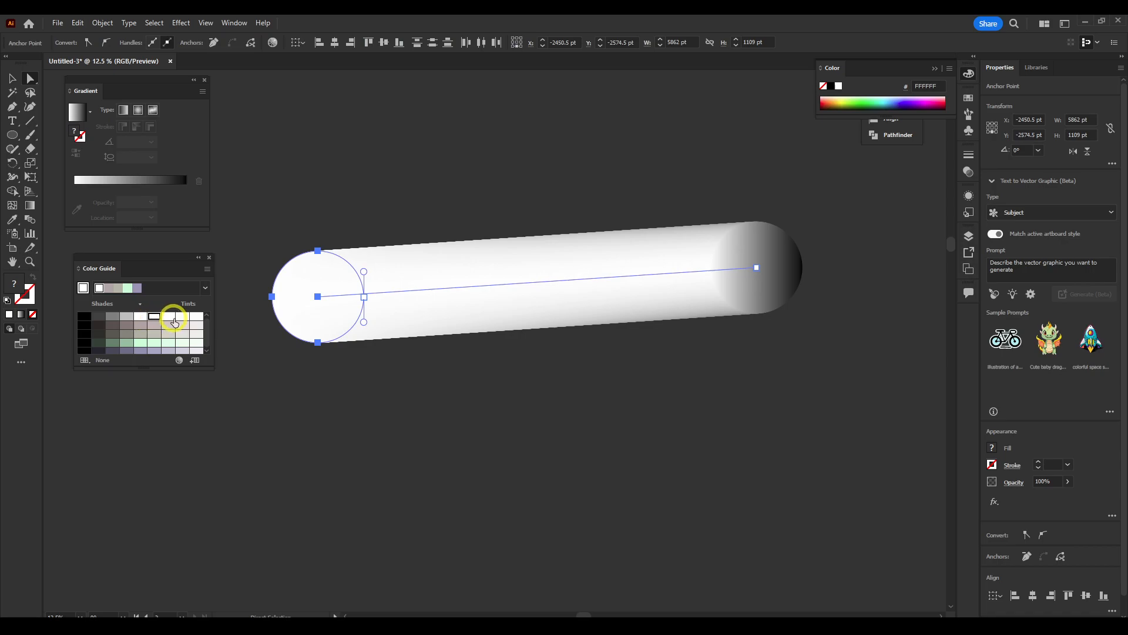
left_click(117, 290)
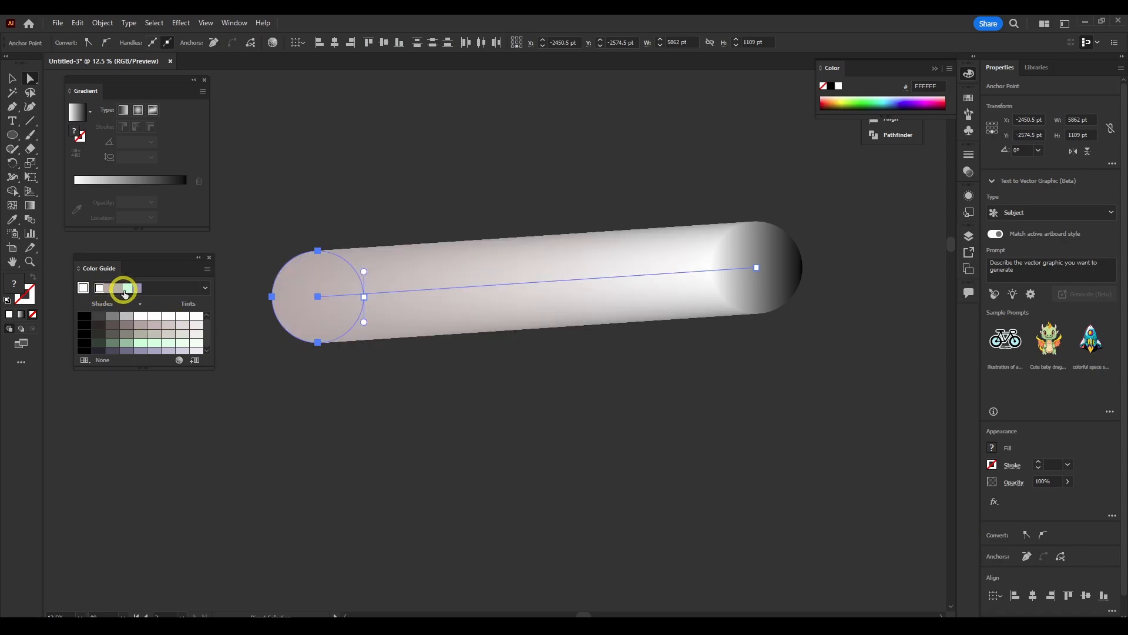
left_click(125, 293)
left_click(130, 290)
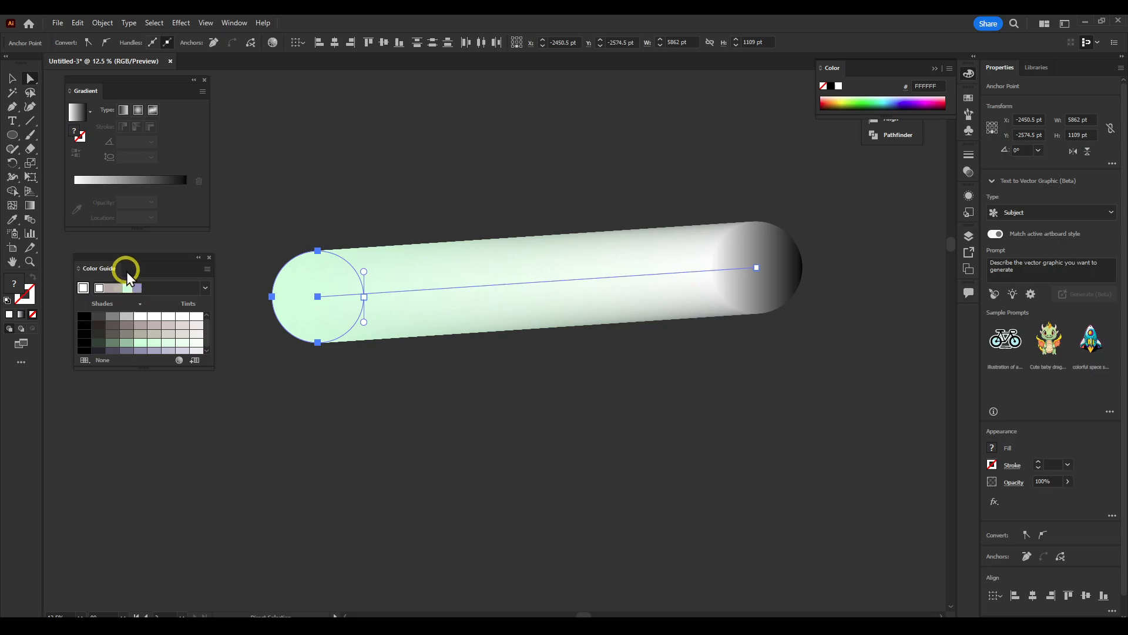
scroll(135, 244, "down", 1)
left_click_drag(196, 316, 83, 183)
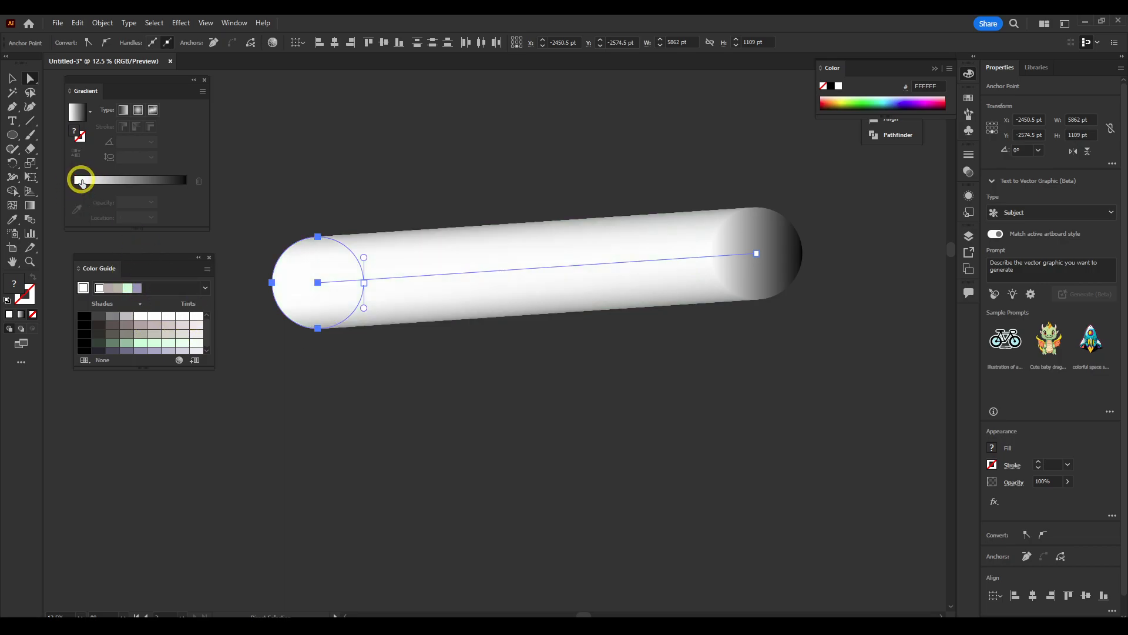
Step: Select only the gradient-filled end circle of the blend and activate its linear gradient for editing
left_click_drag(693, 179, 774, 336)
left_click(90, 112)
left_click(90, 113)
left_click_drag(87, 182, 91, 188)
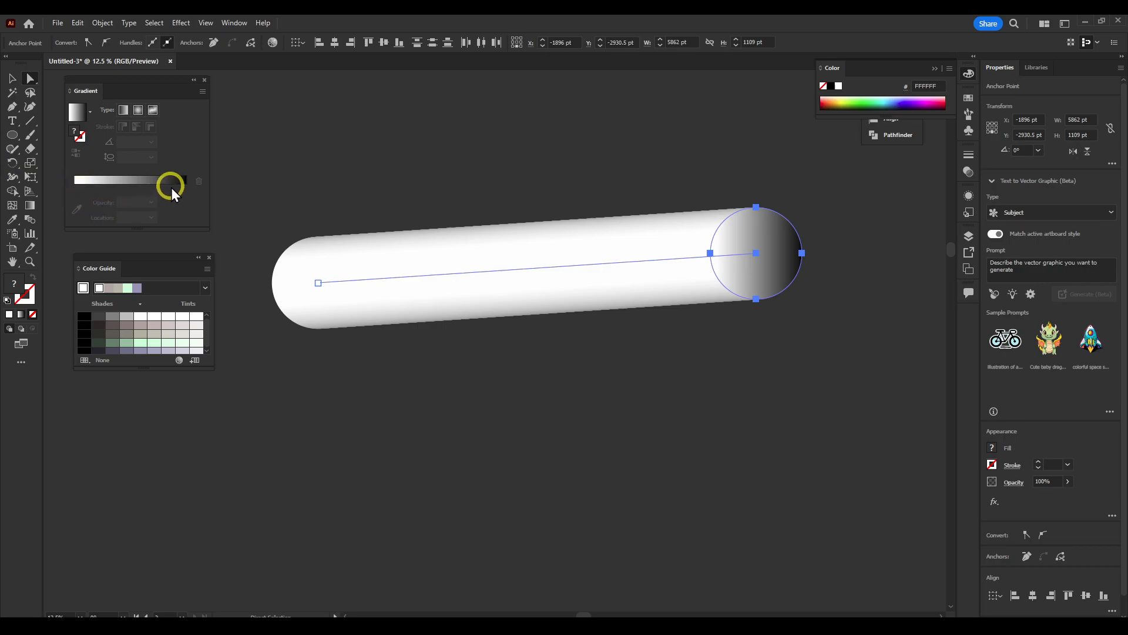
left_click(123, 110)
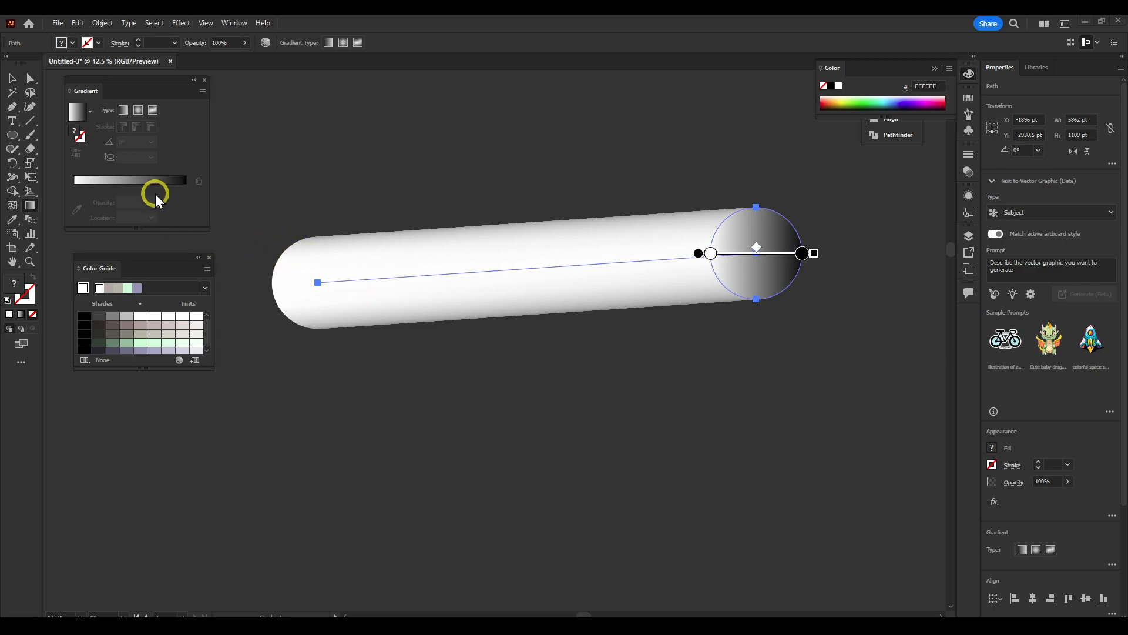
Step: Try the freeform and radial gradient types on the blend's gradient-filled end circle
left_click(30, 78)
left_click_drag(818, 194, 707, 332)
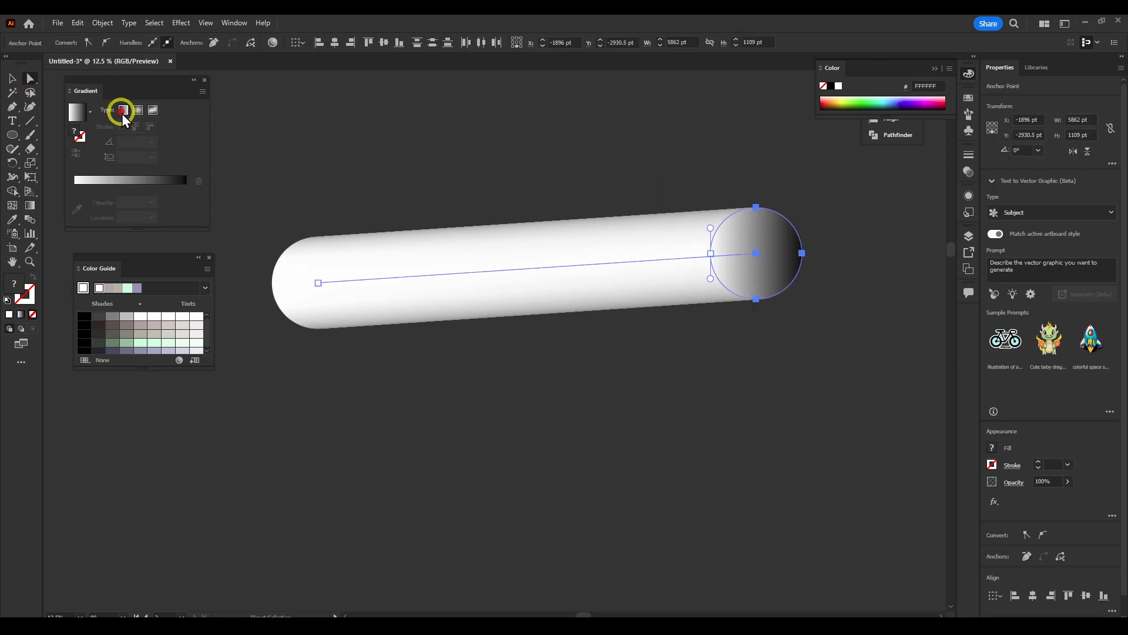
left_click(140, 110)
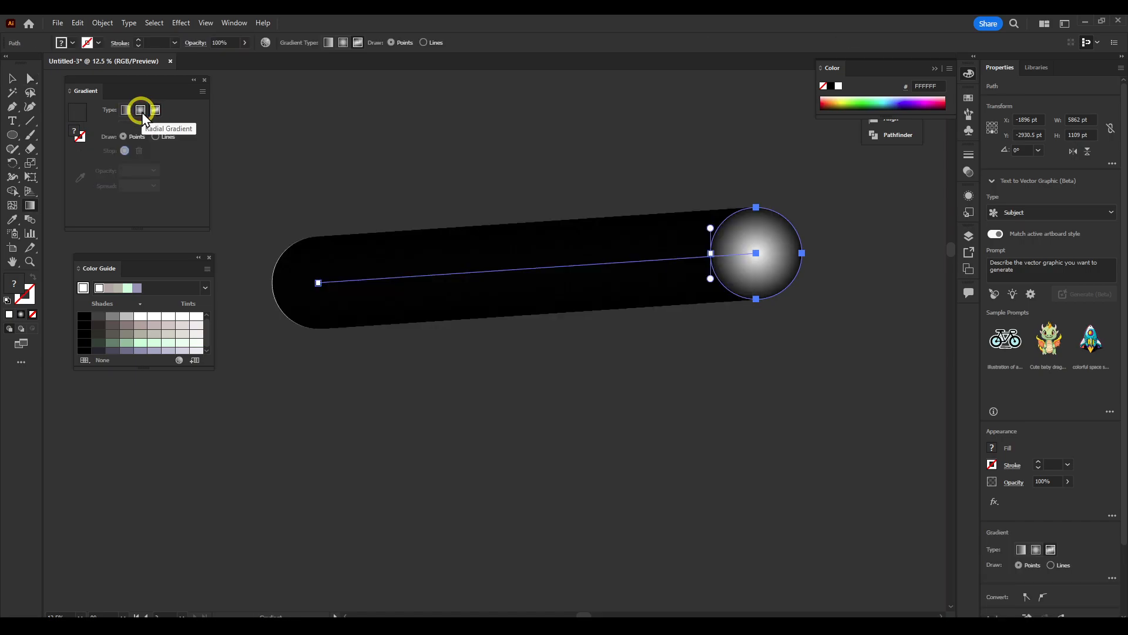
left_click(140, 111)
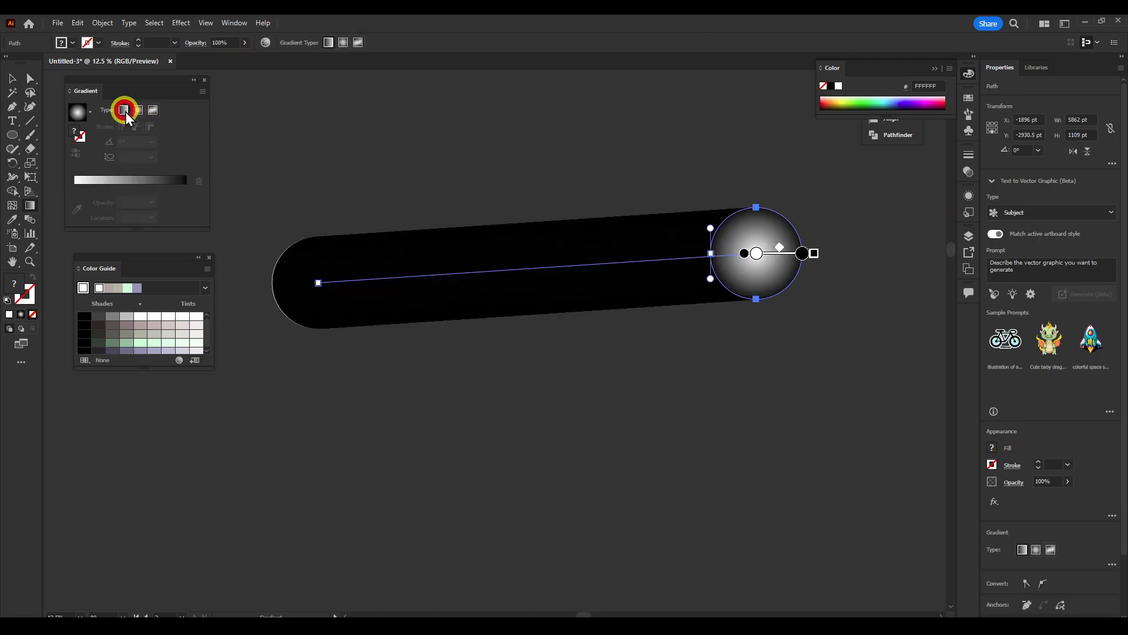
Step: Apply a linear orange-and-yellow gradient to the end circle and shift its middle amber stop slightly toward the orange end
left_click(126, 110)
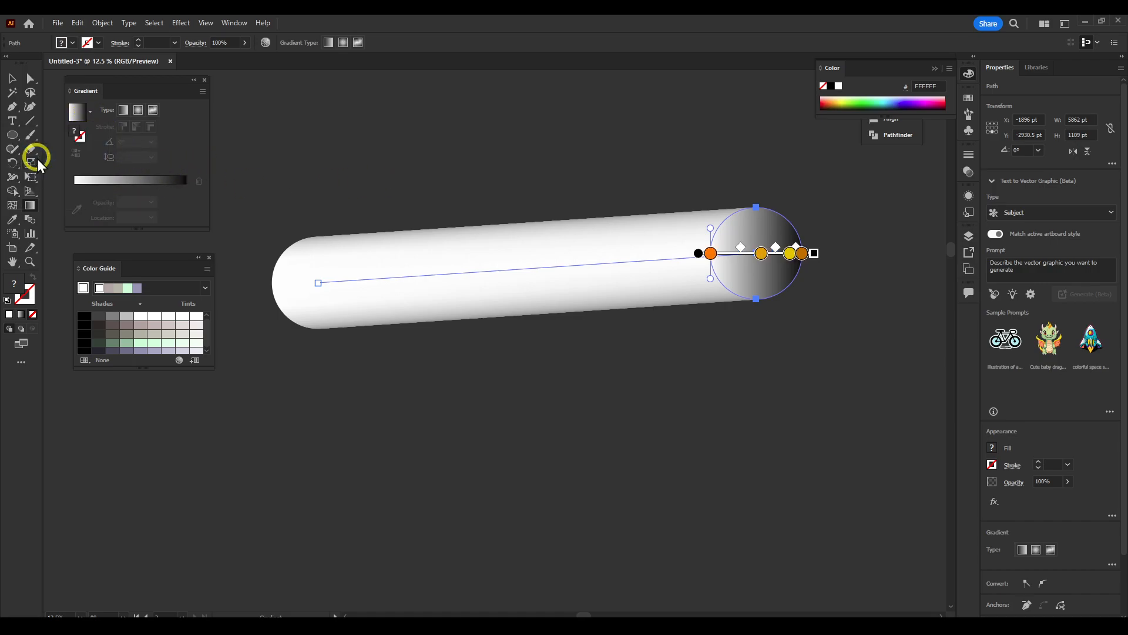
left_click_drag(761, 254, 751, 254)
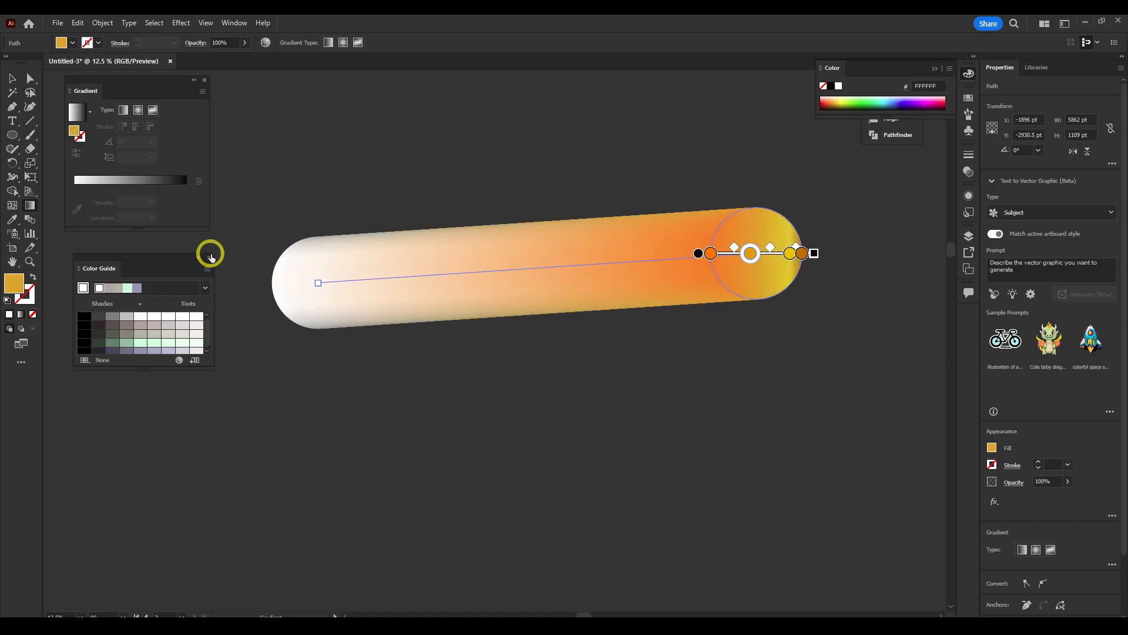
left_click(374, 374)
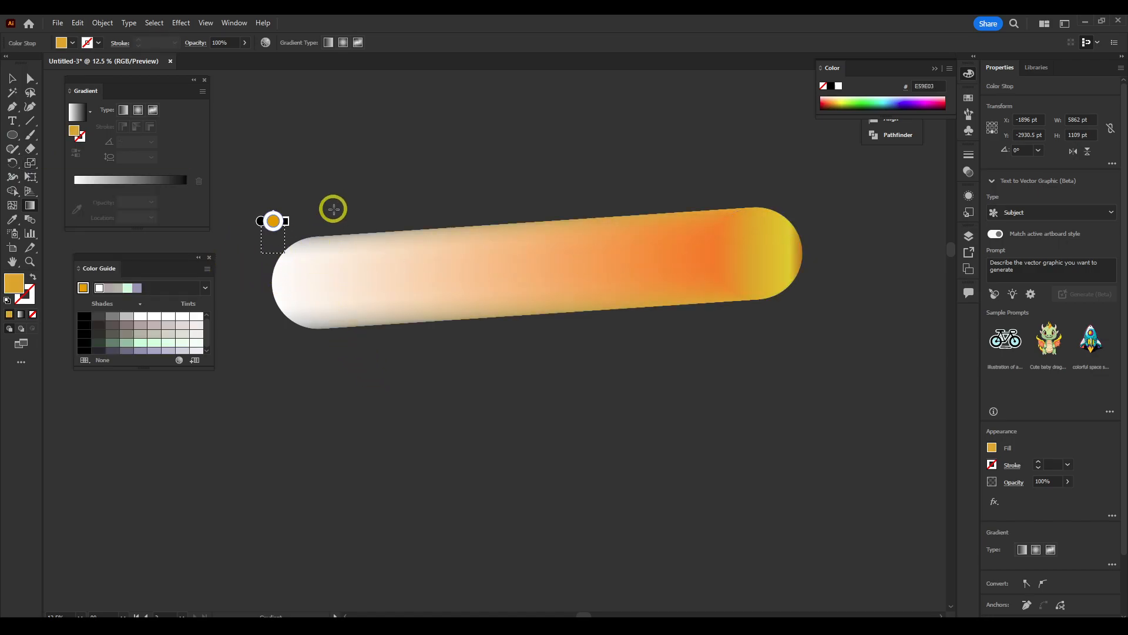
left_click(14, 80)
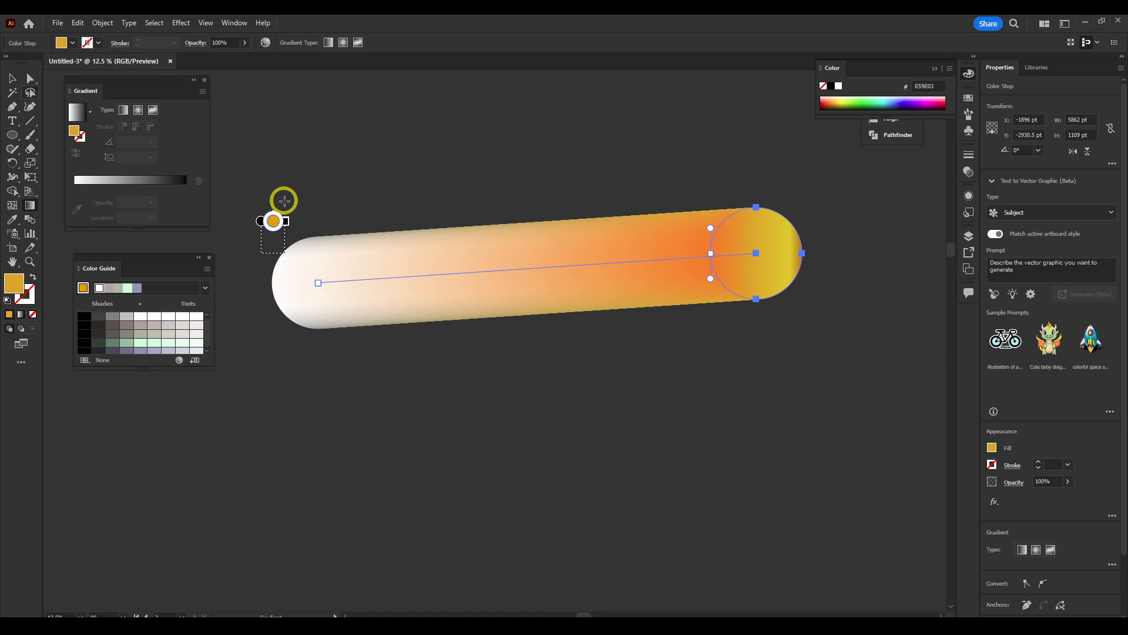
left_click(427, 202)
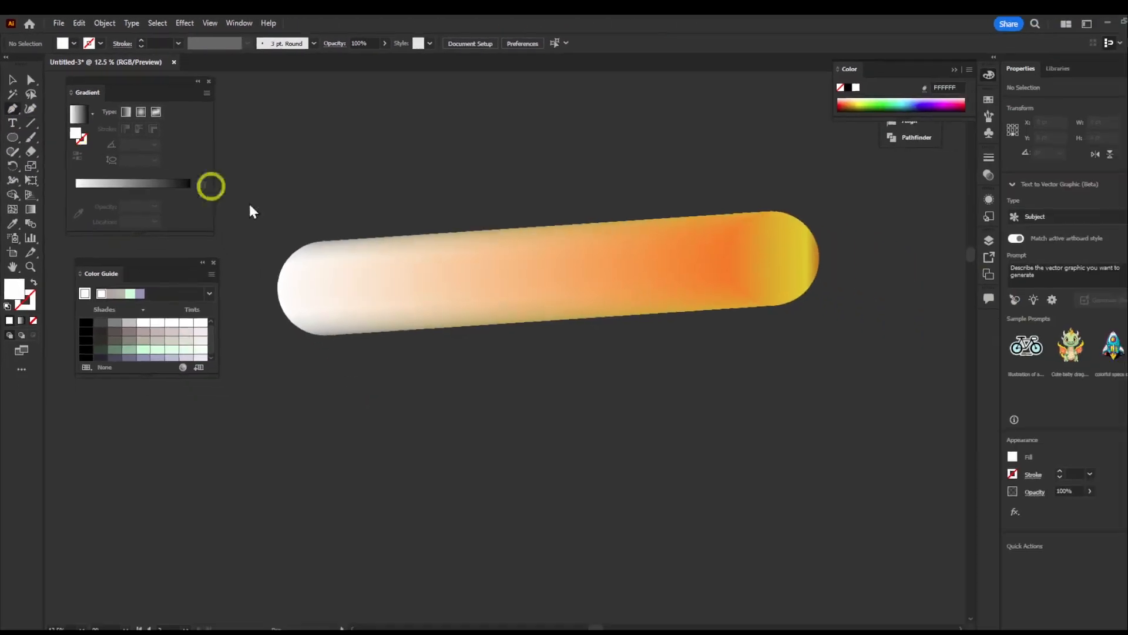
Step: Draw an open S-shaped path with four anchors below the blend using the Pen tool, about 8479 by 1940 pt
left_click(245, 428)
left_click_drag(343, 532, 607, 493)
left_click_drag(623, 385, 817, 424)
left_click(894, 539)
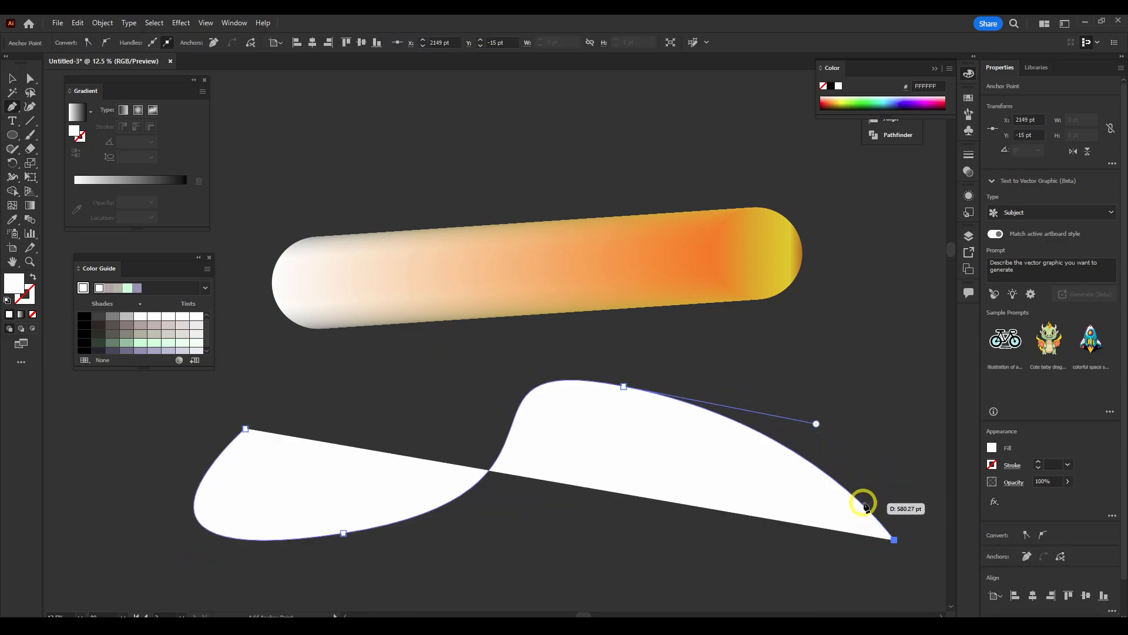
key("Escape")
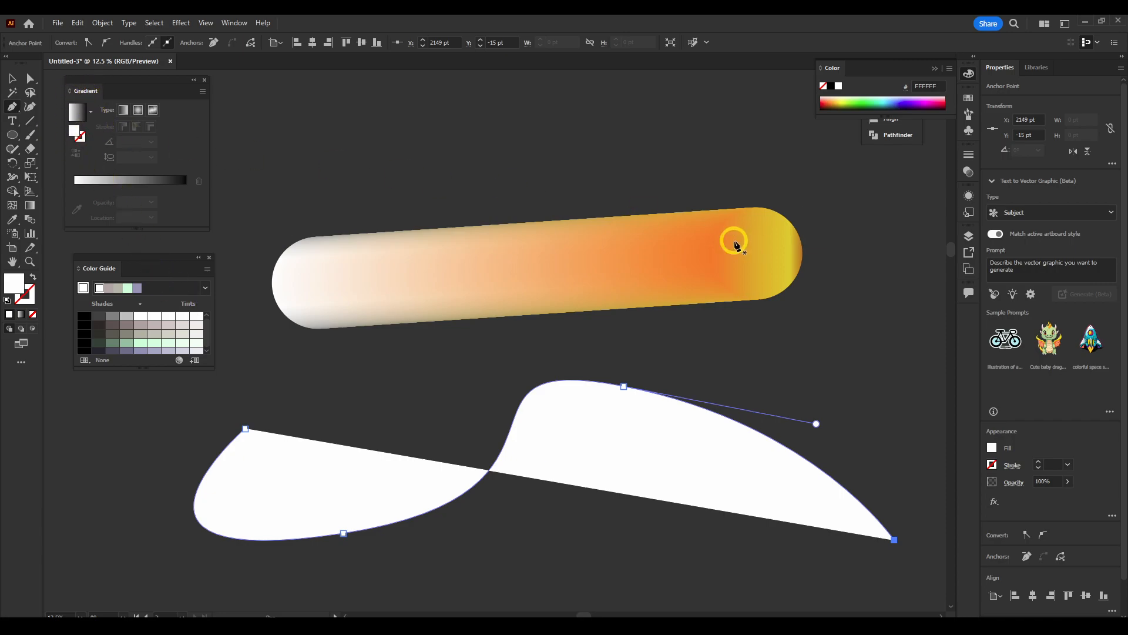
Step: Display the Stroke settings and undo the stray anchor placed beside the curved path
left_click(968, 155)
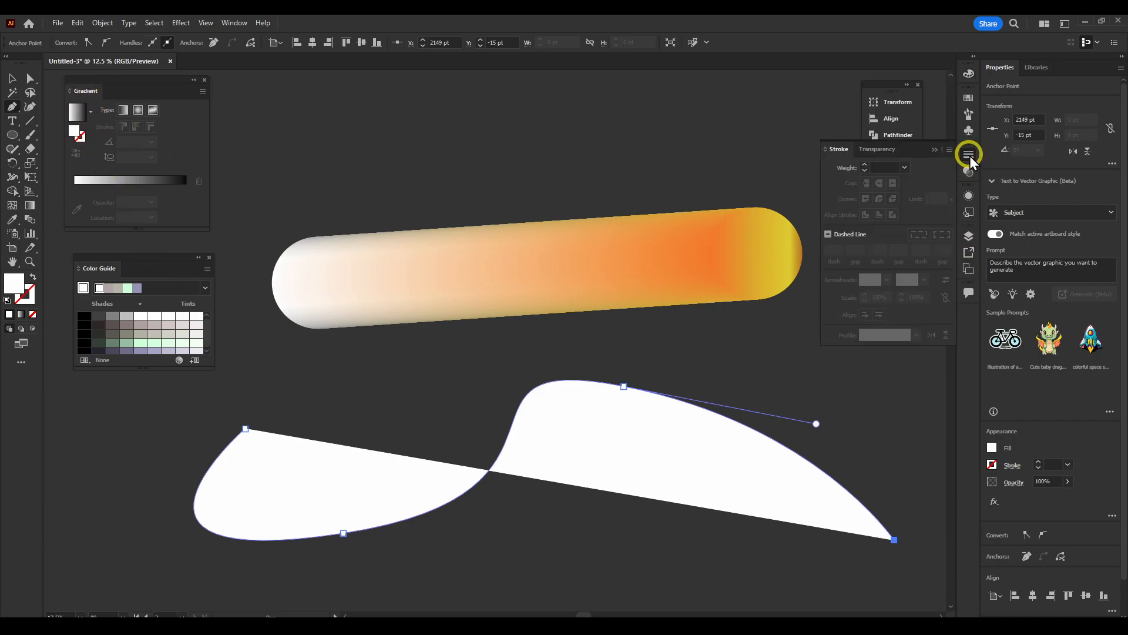
left_click(700, 417)
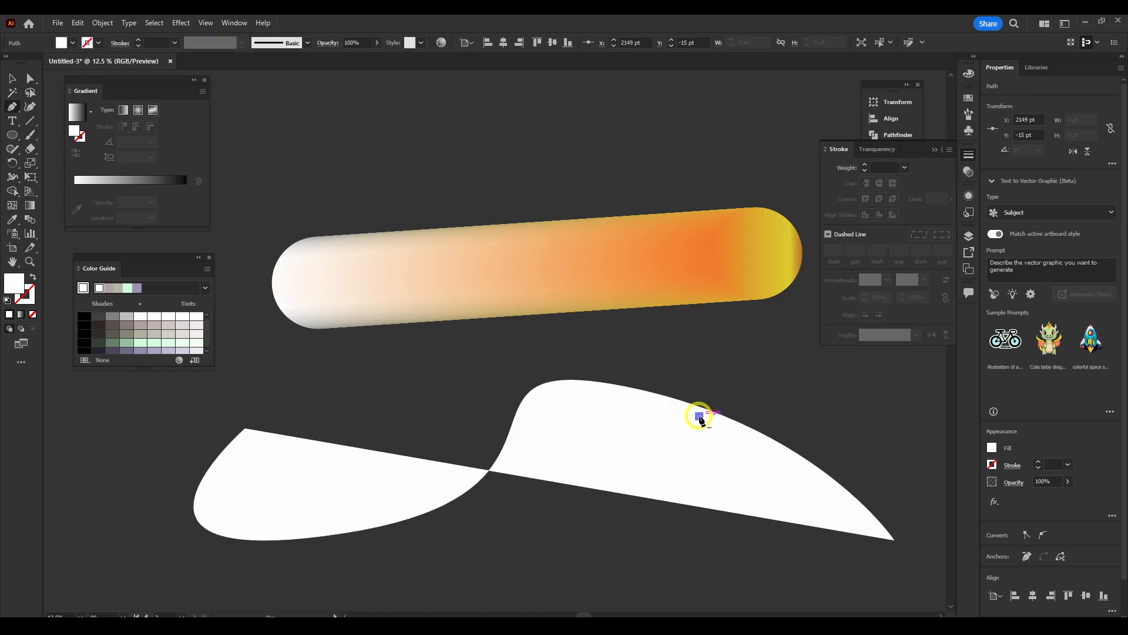
key("ctrl+z")
Step: Move the curved path slightly up and right beneath the blend and leave isolation mode
key("v")
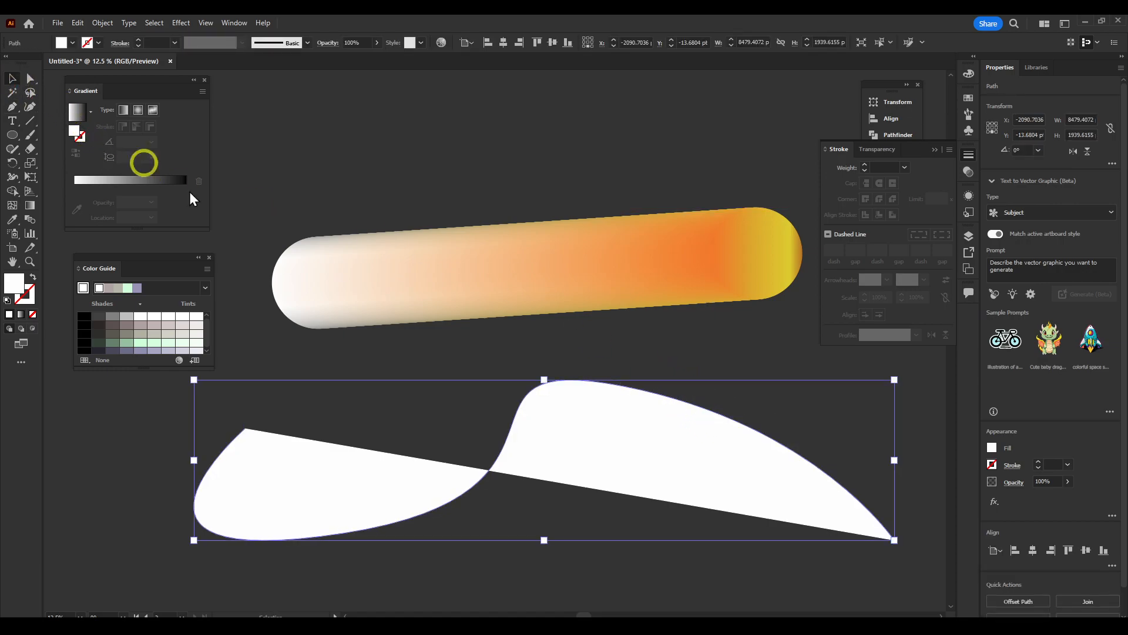
left_click_drag(719, 407, 719, 418)
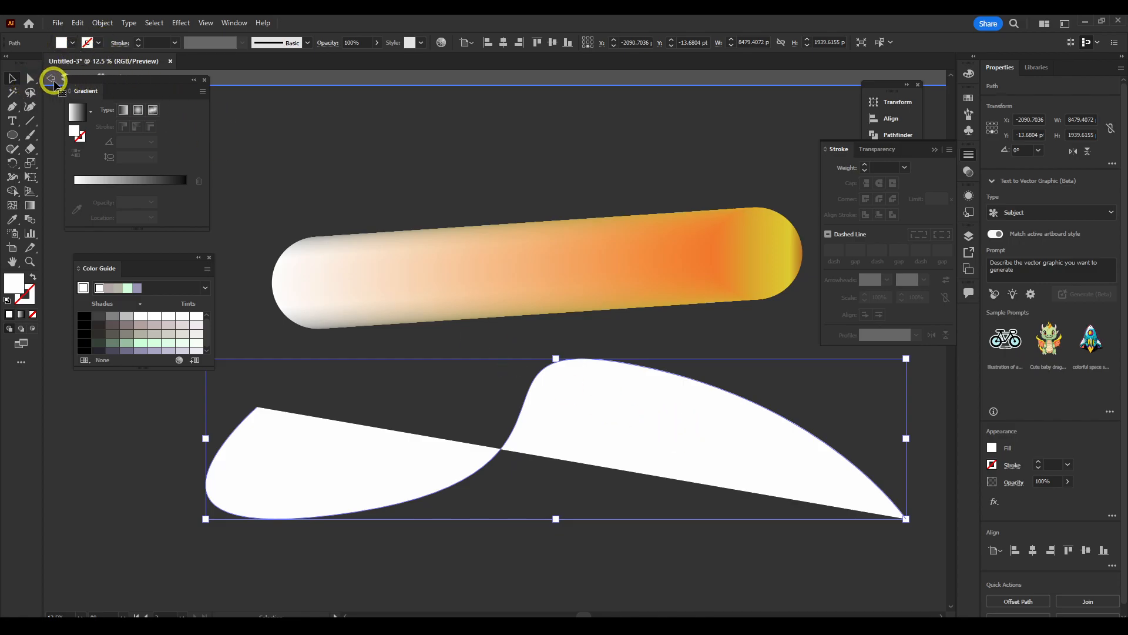
left_click_drag(51, 79, 523, 250)
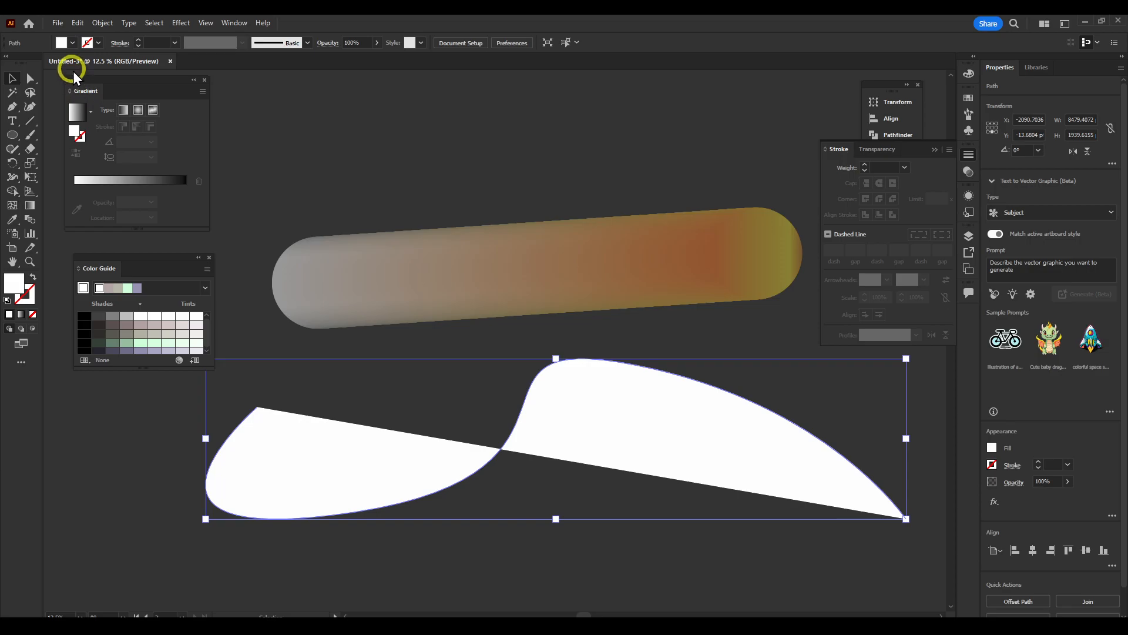
double_click(562, 280)
left_click(562, 280)
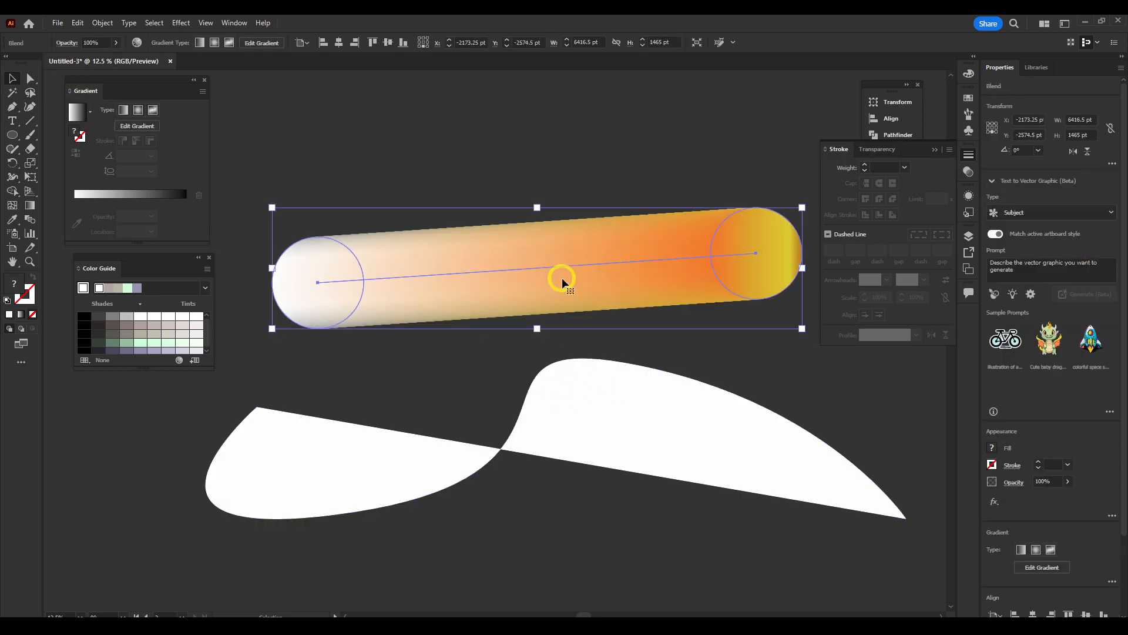
Step: Select the curved path and remove its white fill
left_click(568, 381)
left_click(98, 43)
left_click(70, 42)
left_click(72, 43)
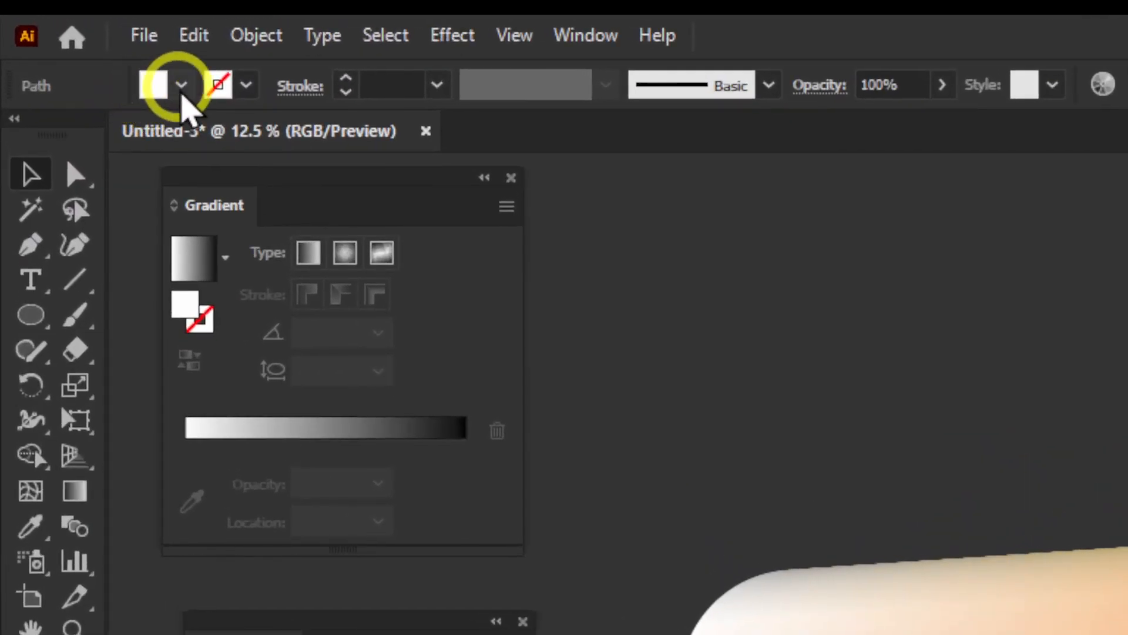
left_click(72, 44)
left_click(19, 134)
Step: Give the curved path a 2 pt white stroke
left_click(245, 86)
left_click(246, 85)
left_click(82, 134)
left_click(436, 87)
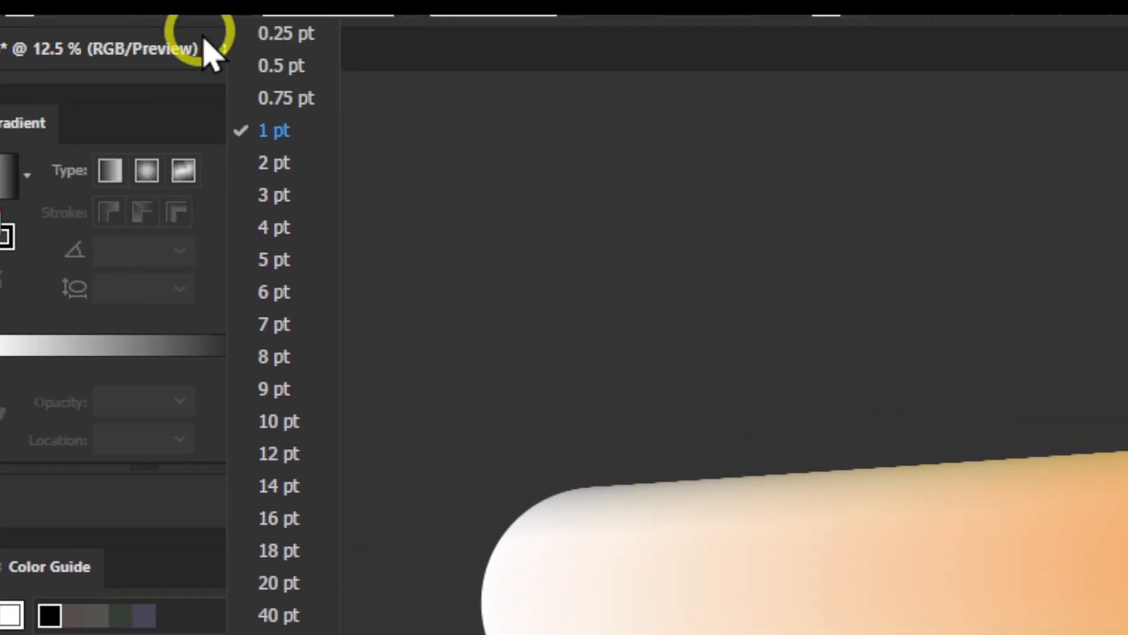
left_click(471, 245)
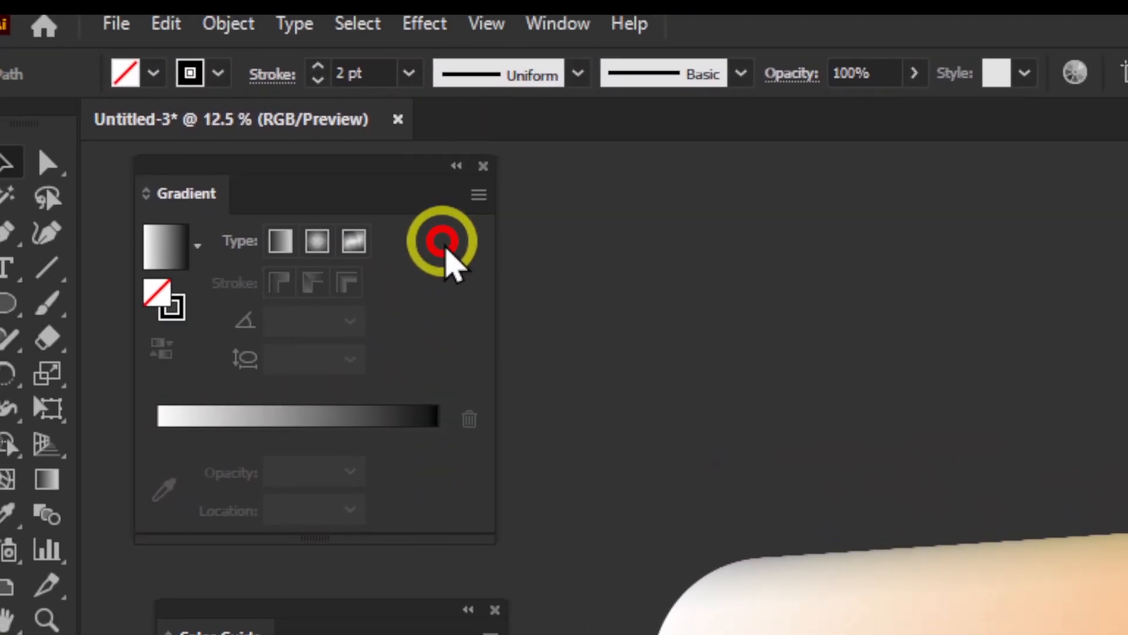
left_click(250, 84)
left_click(60, 131)
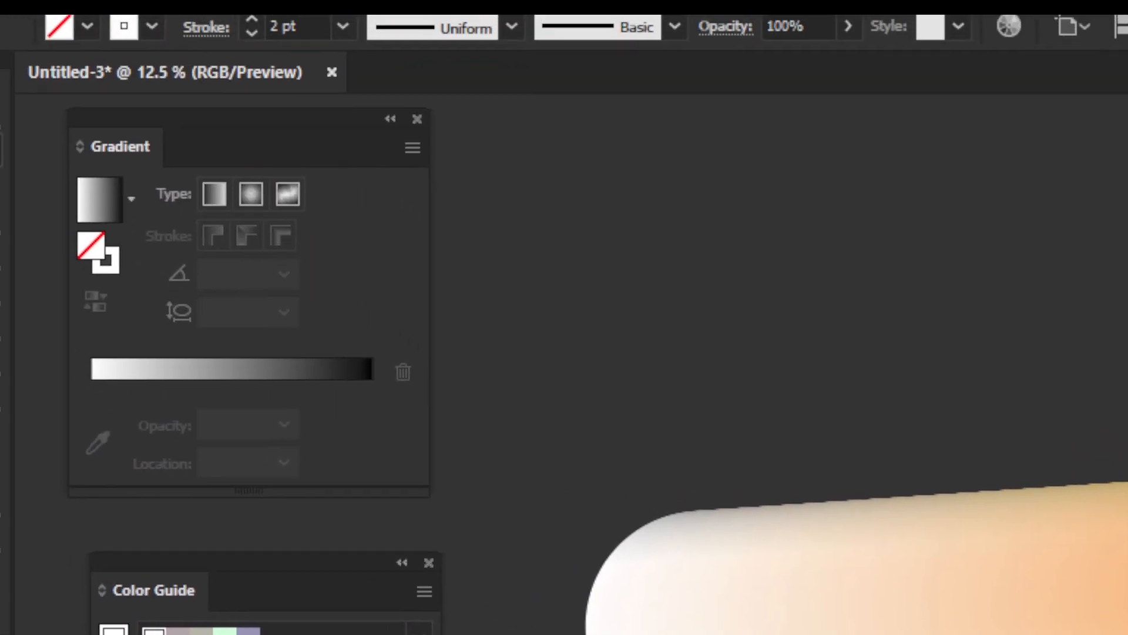
Step: Select the orange gradient blend and the curved path beneath it together as whole objects
left_click(59, 169)
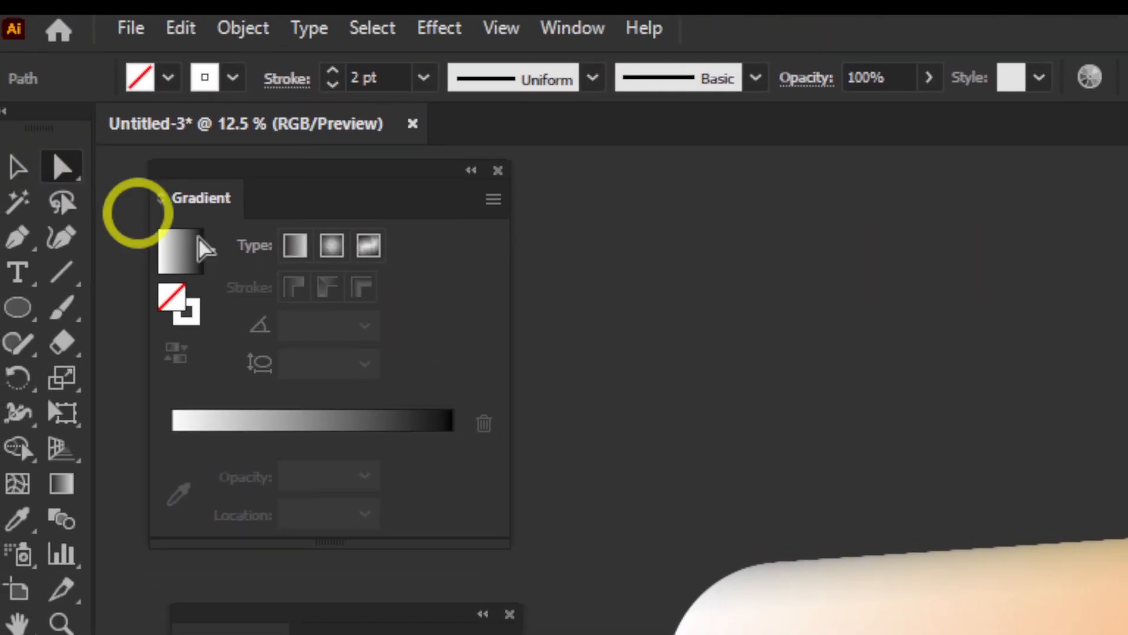
left_click(570, 390)
left_click(567, 372)
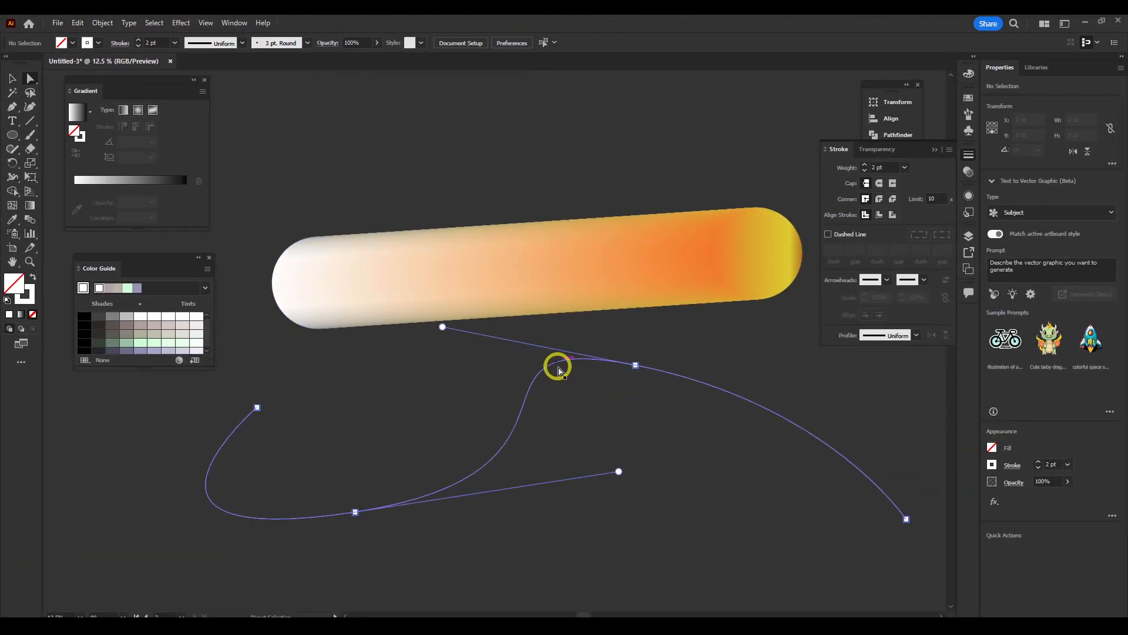
left_click(27, 122)
left_click(13, 79)
left_click(12, 109)
left_click(13, 80)
mouse_move(548, 366)
left_mouse_down()
mouse_move(530, 376)
mouse_move(546, 366)
left_mouse_up()
left_click_drag(416, 177, 577, 472)
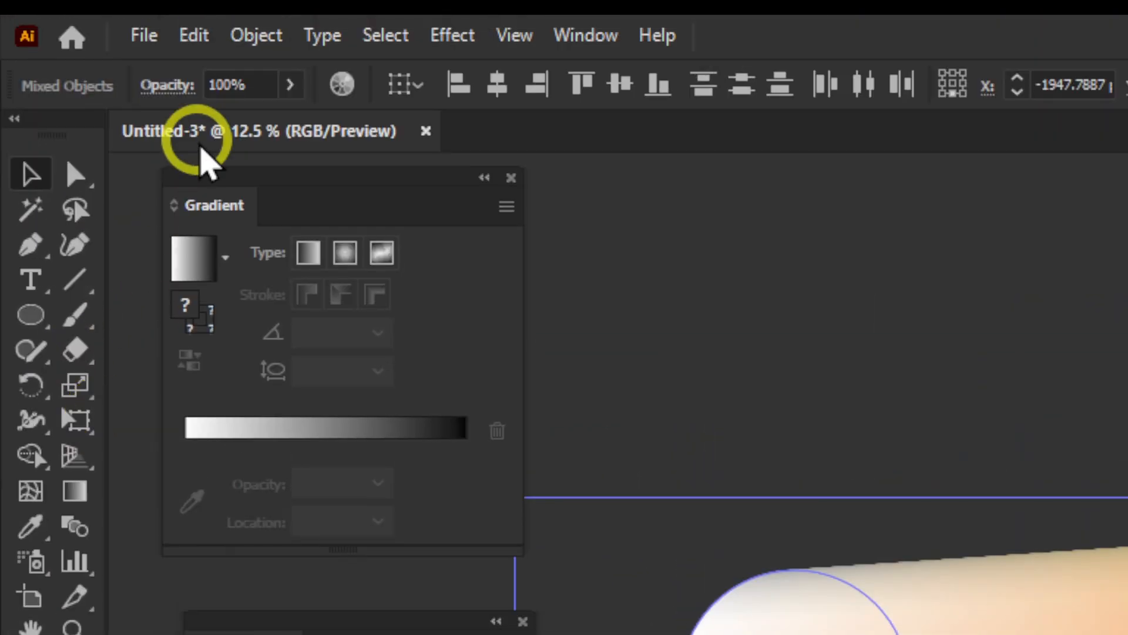
Step: Review the spacing and orientation settings in the Blend Options for the selected objects
left_click(102, 22)
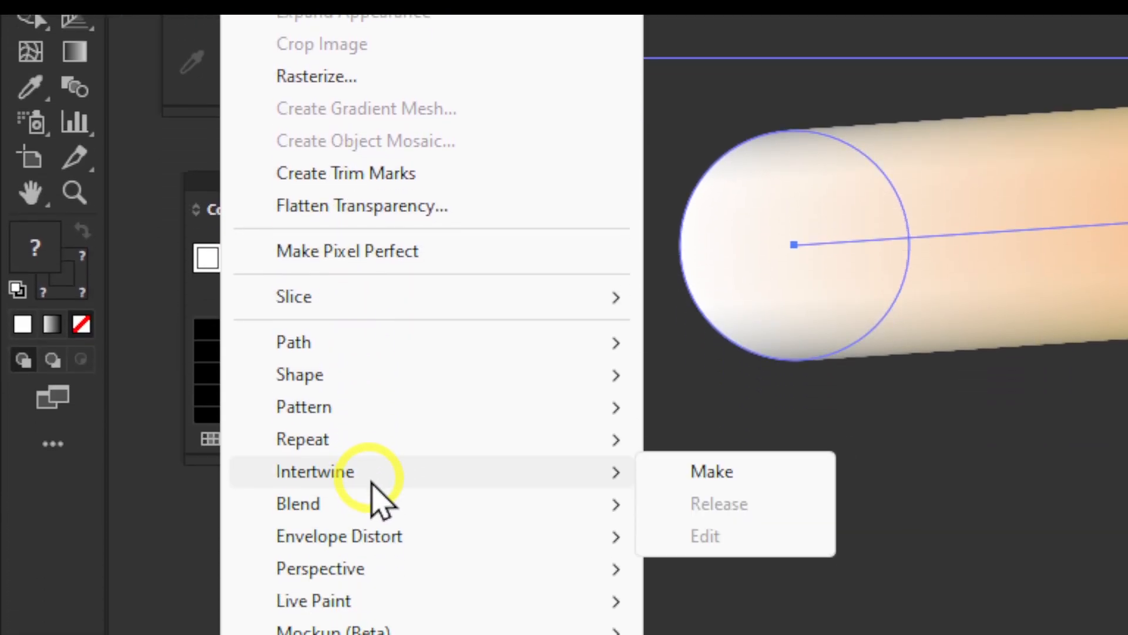
mouse_move(459, 369)
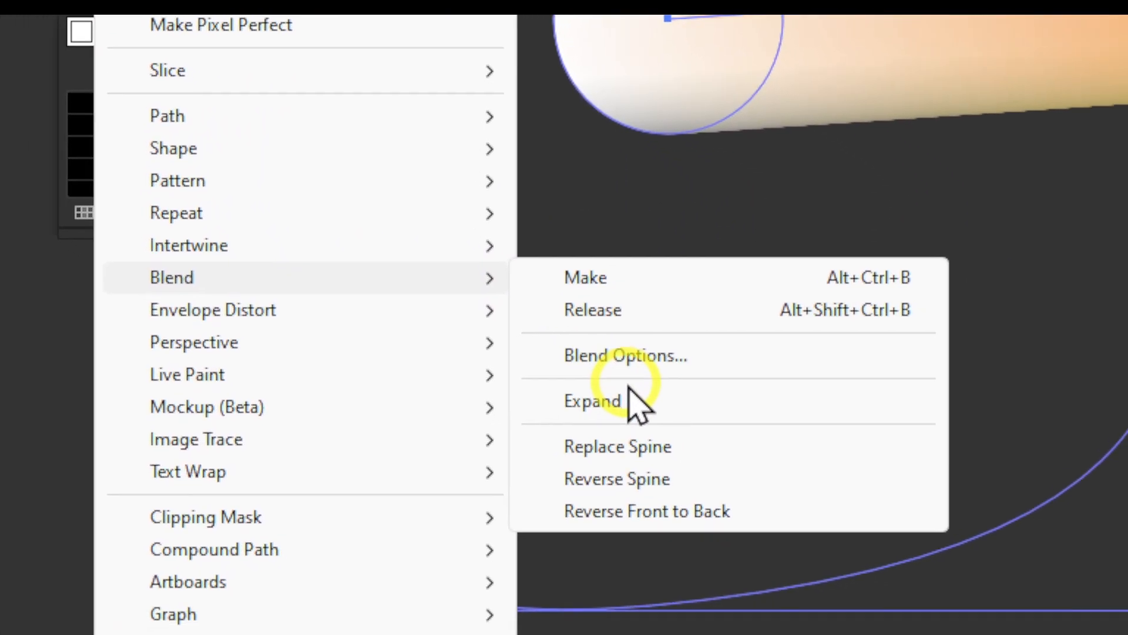
left_click(584, 329)
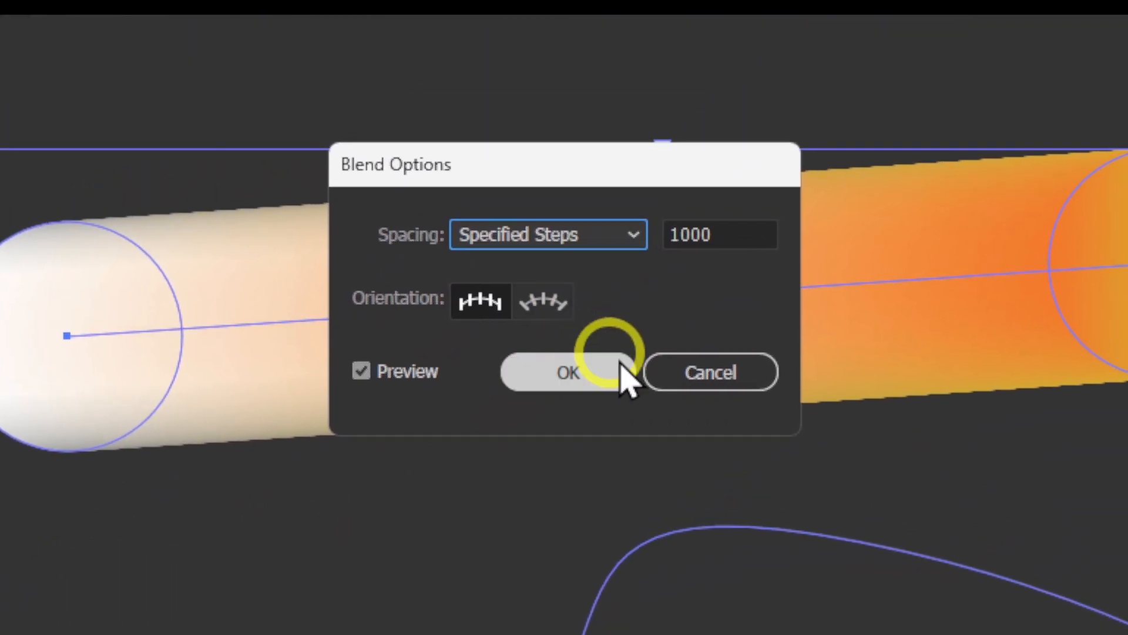
left_click(586, 344)
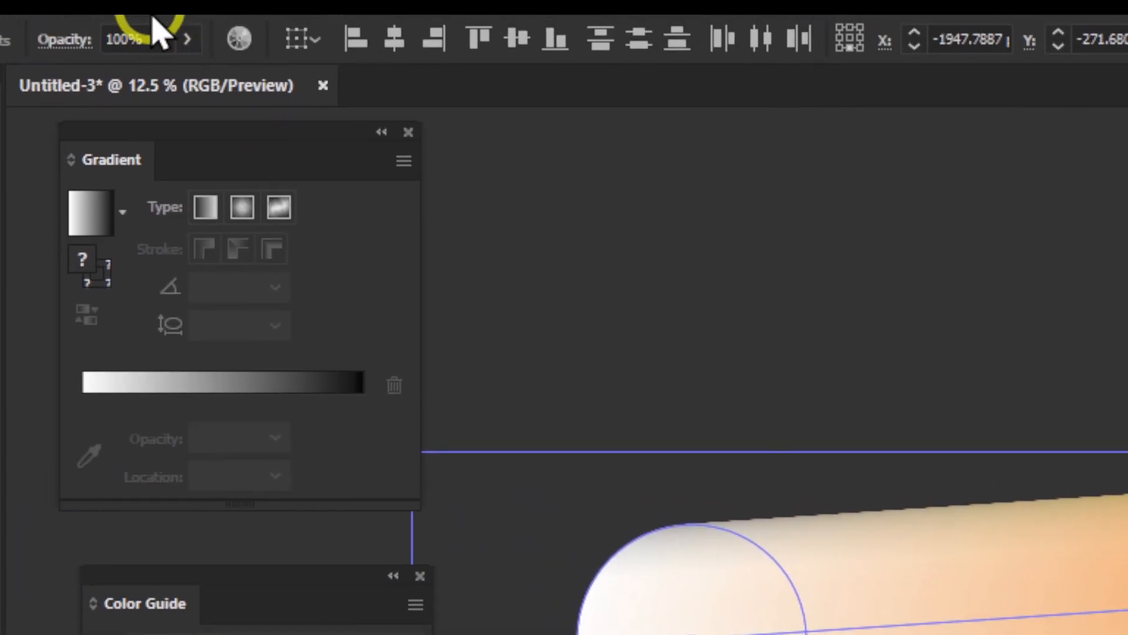
Step: Replace the blend's straight spine with the selected curved path
left_click(152, 19)
mouse_move(483, 340)
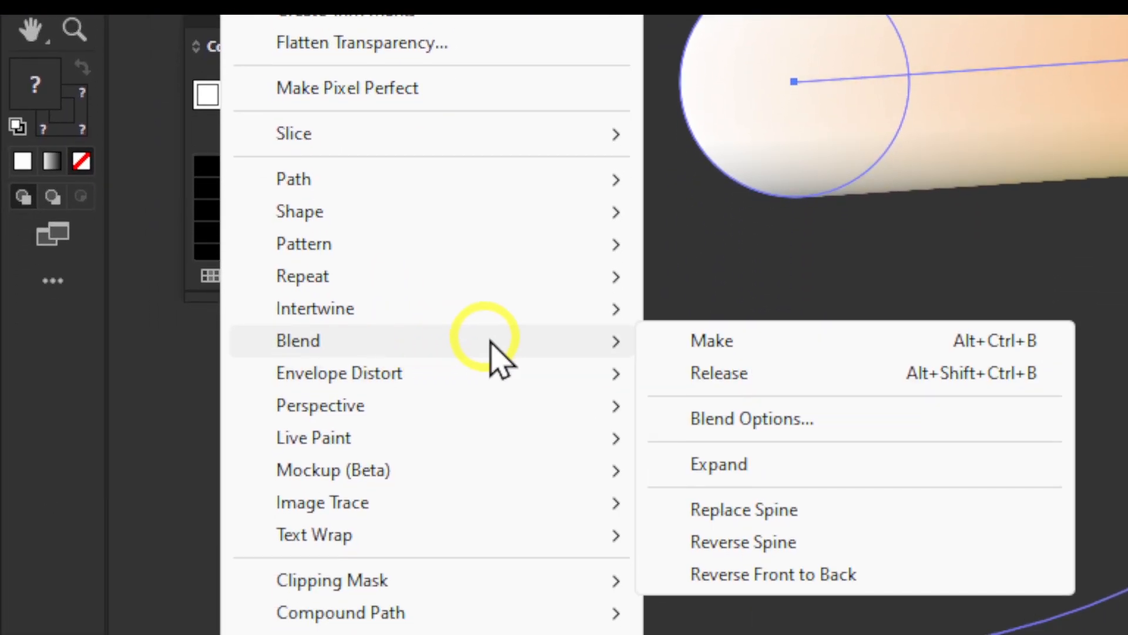
left_click(597, 347)
mouse_move(518, 320)
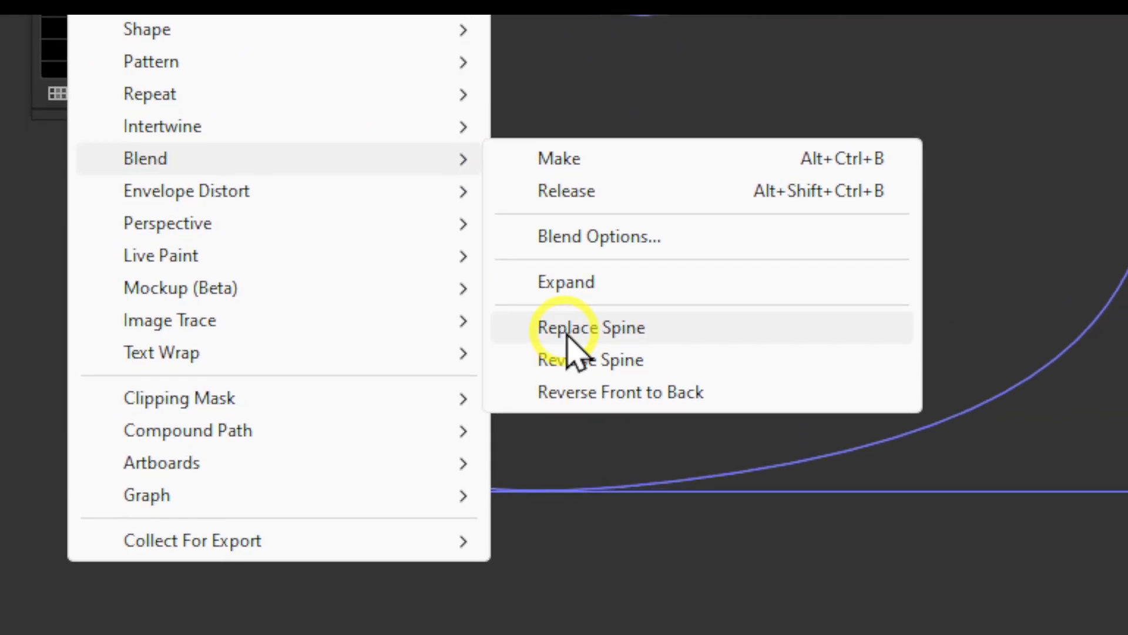
left_click(567, 335)
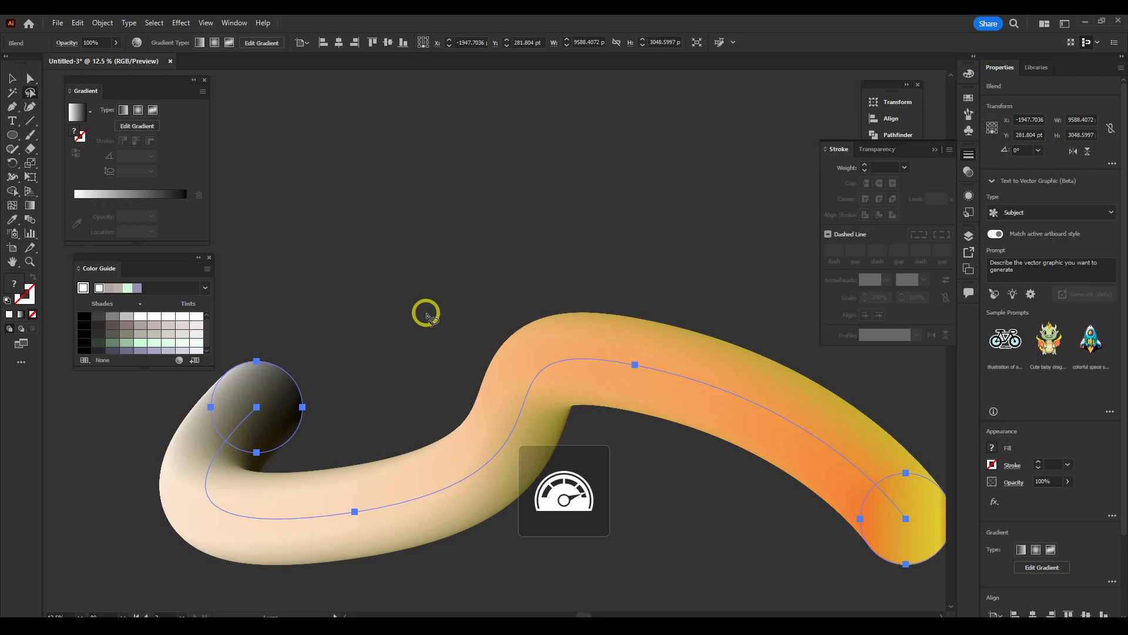
Step: Move the curved blend up and slightly right on the canvas as a whole object
left_click(14, 81)
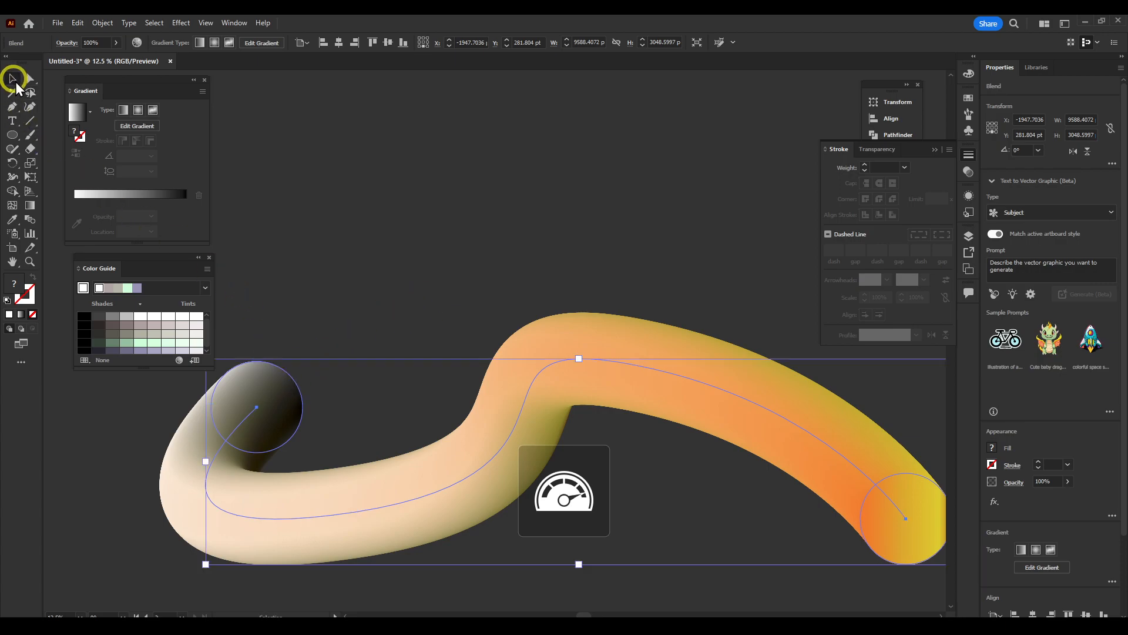
left_click_drag(270, 416, 442, 391)
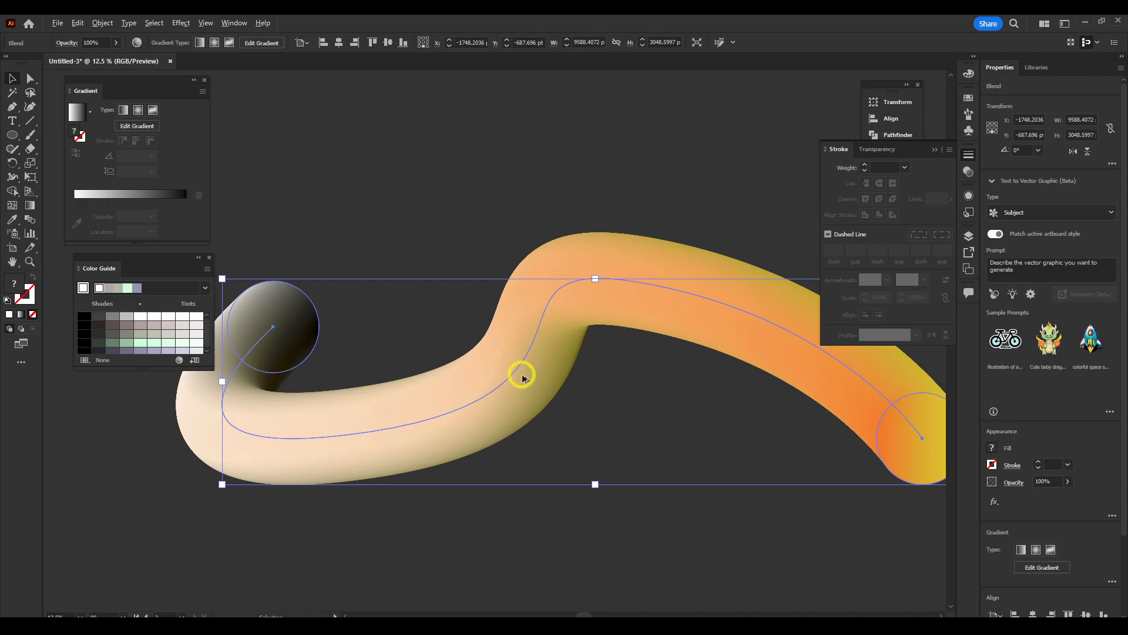
key("ctrl+minus")
key("ctrl+plus")
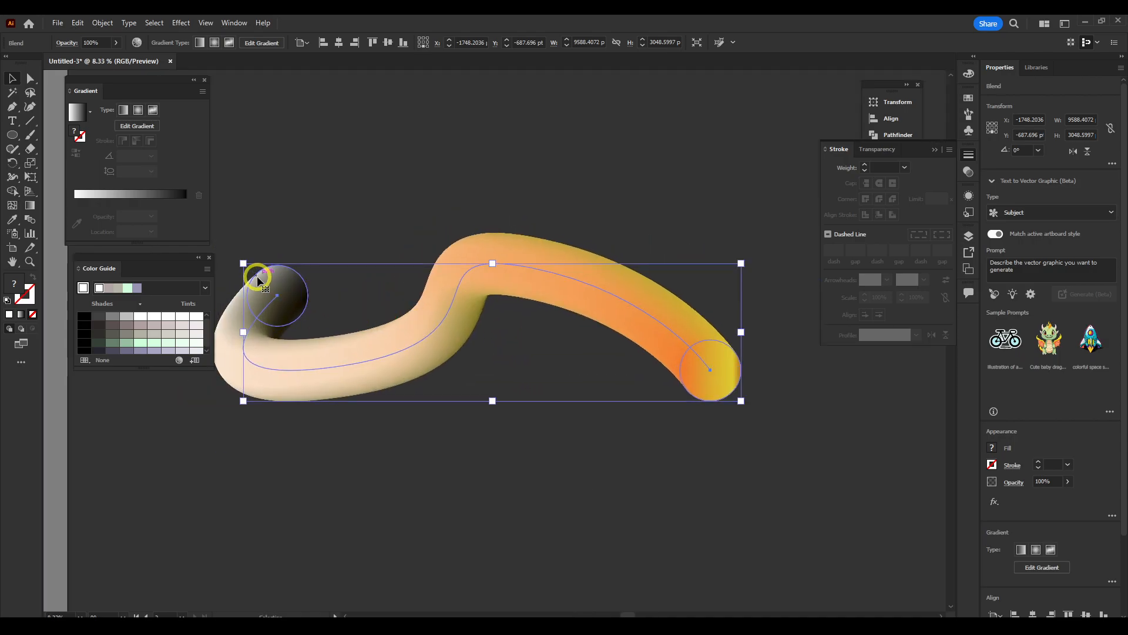
Step: Scale the curved blend down toward its lower-right corner to about 2124 pt wide and 748 pt high
left_click_drag(243, 264, 623, 359)
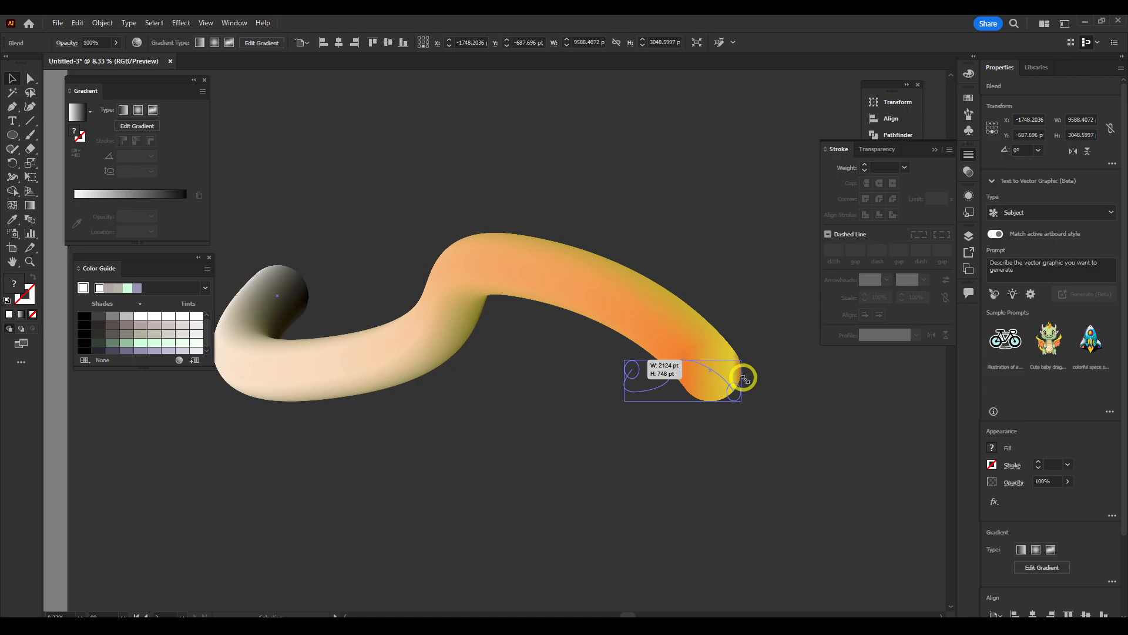
left_click_drag(744, 379, 743, 379)
key("ctrl+plus")
key("ctrl+plus")
key("ctrl+plus")
key("ctrl+plus")
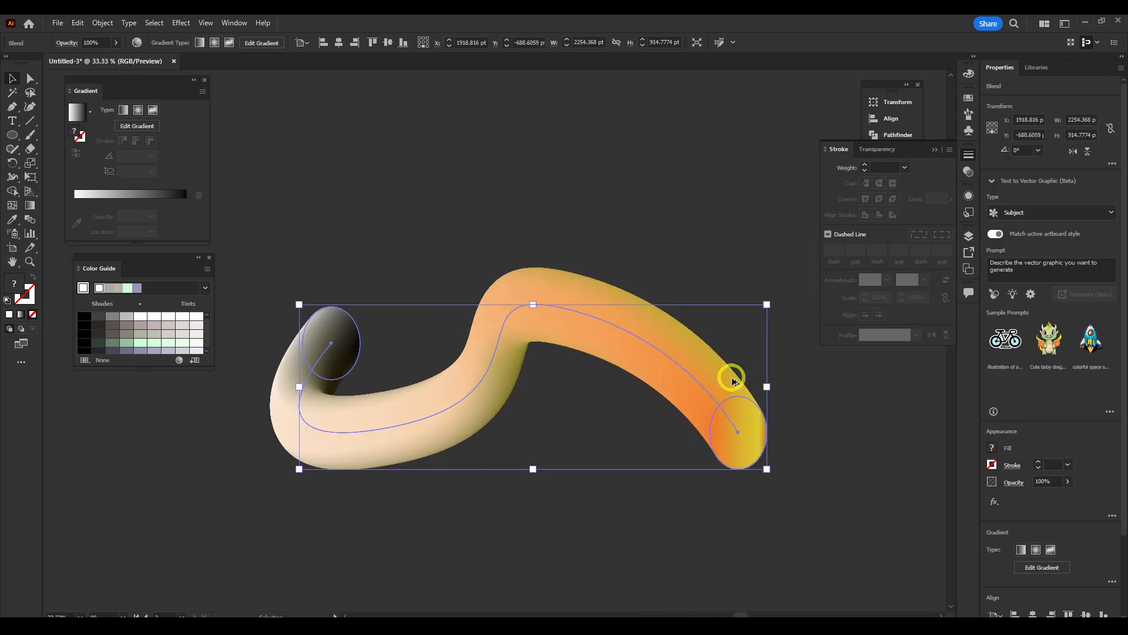
scroll(732, 379, "up", 1)
scroll(561, 376, "down", 1)
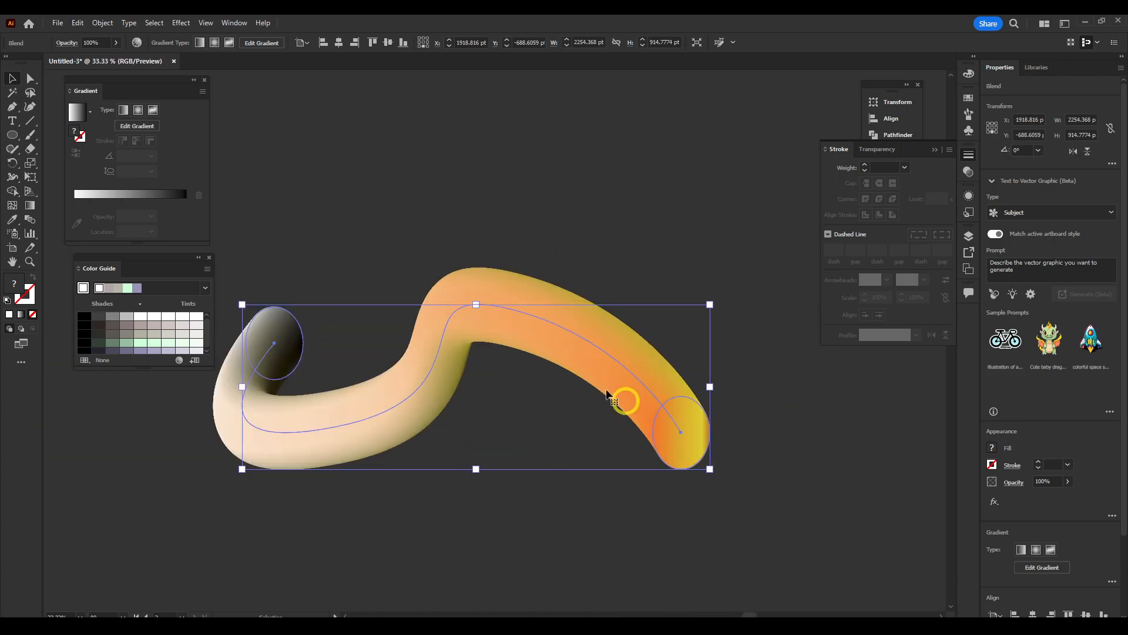
Step: Deselect the blend and directly select only the circle at its orange end
left_click(30, 78)
left_click(607, 438)
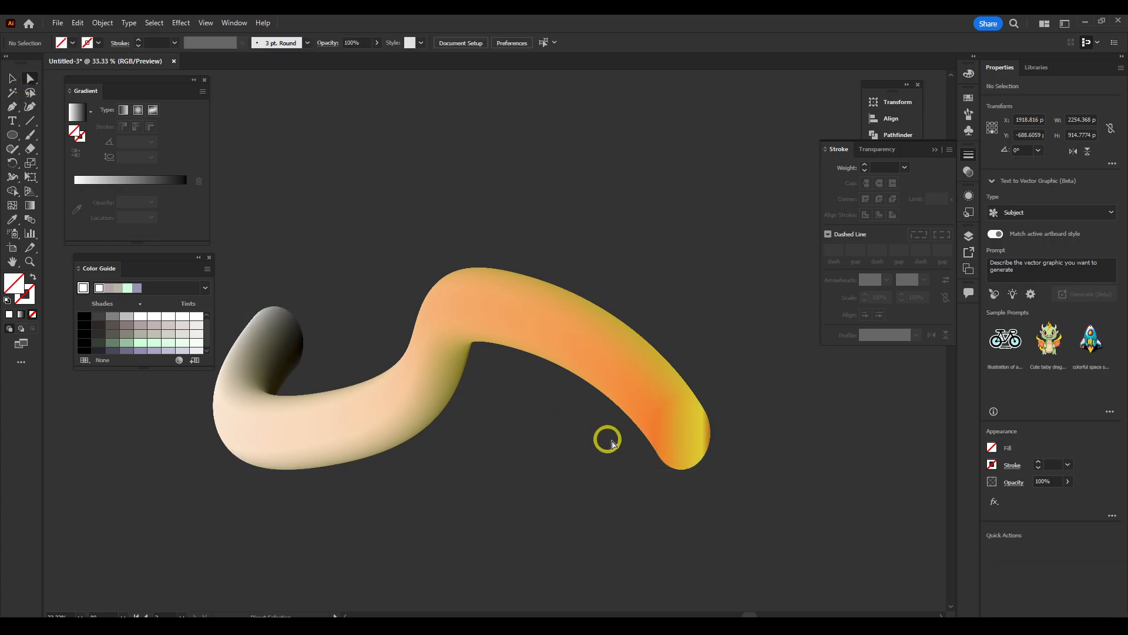
left_click(641, 478)
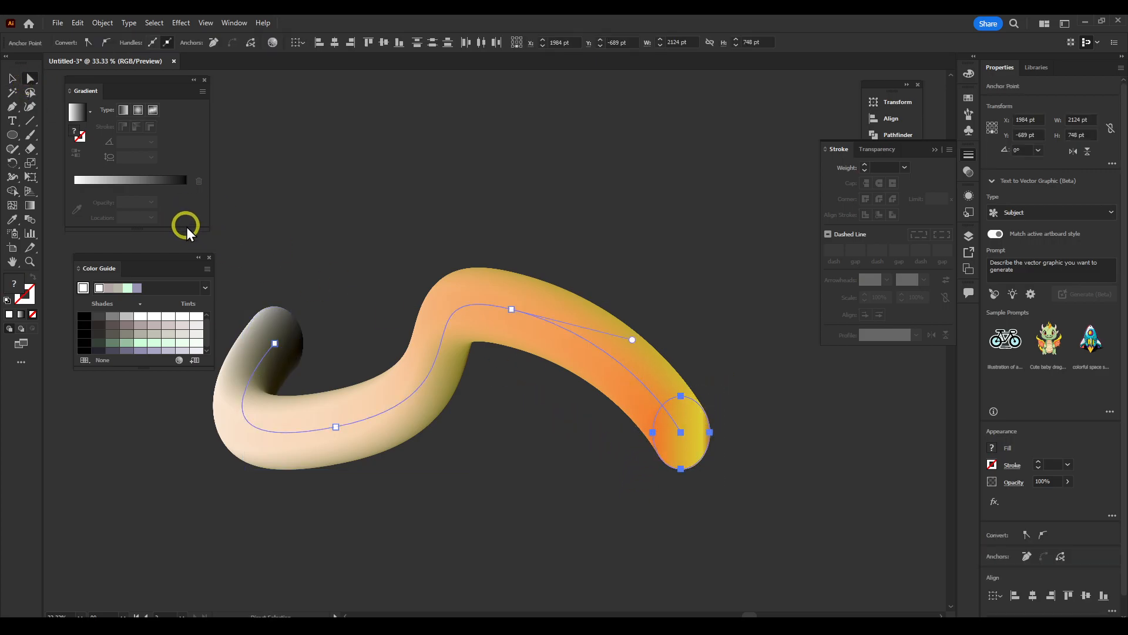
Step: Try pale green and light gray Color Guide swatches as the end circle's fill
left_click(126, 289)
left_click(140, 323)
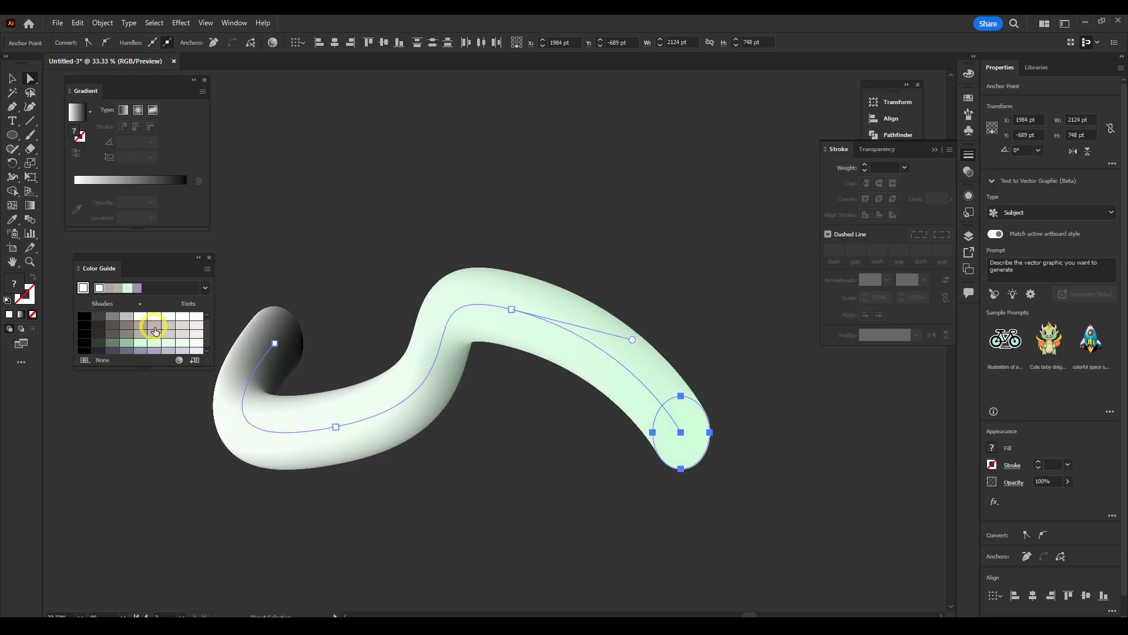
left_click(155, 333)
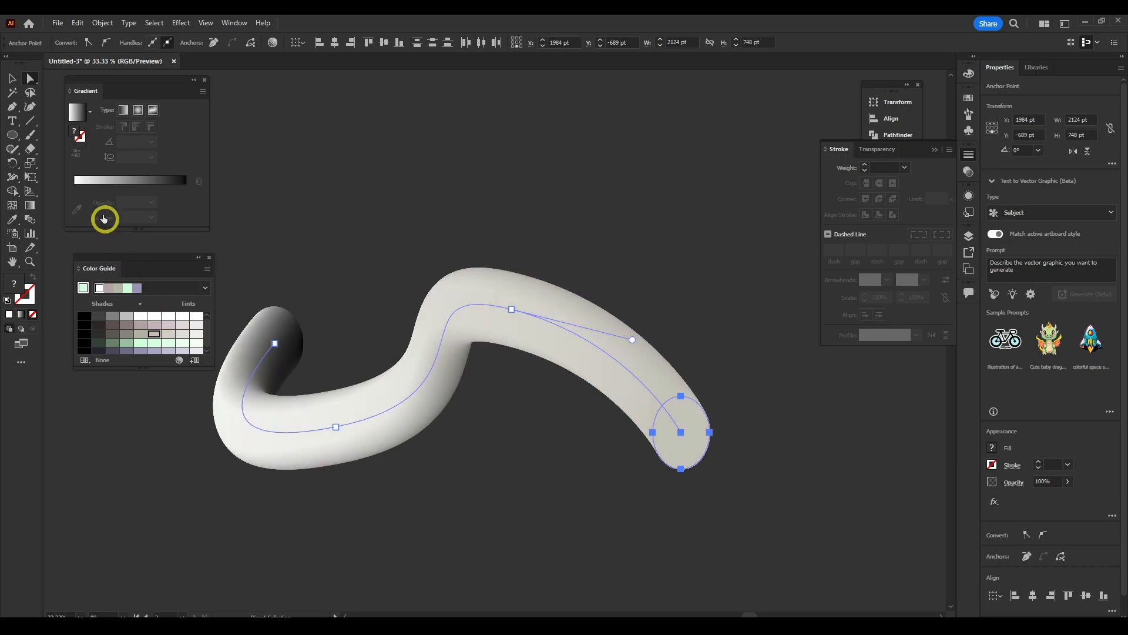
Step: Try radial and freeform gradients on the end circle, settling on a linear white-to-black gradient fill
left_click(133, 112)
left_click(151, 111)
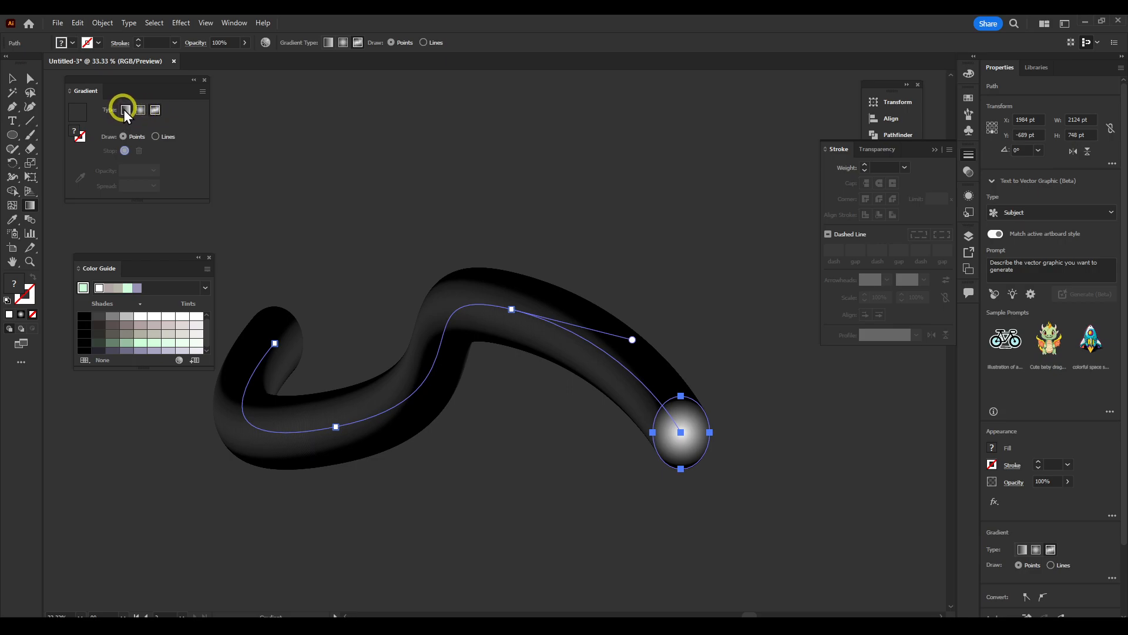
left_click(125, 110)
Step: Recolor the black stop of the end circle's gradient to green 007F1A
left_click(651, 431)
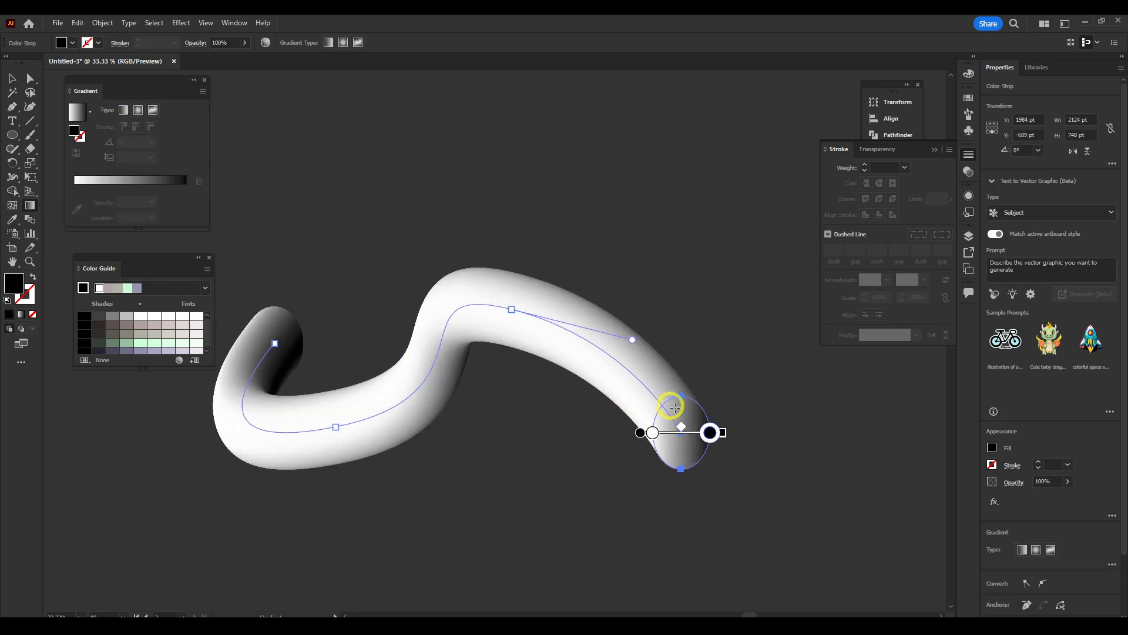
double_click(711, 434)
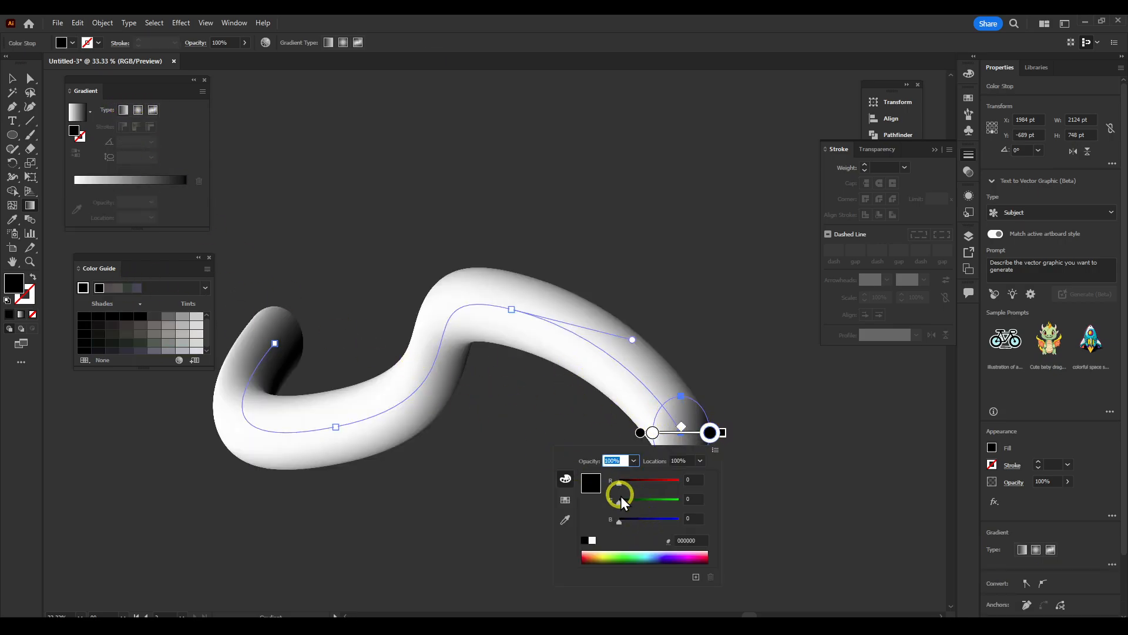
left_click(613, 557)
left_click_drag(612, 557, 623, 560)
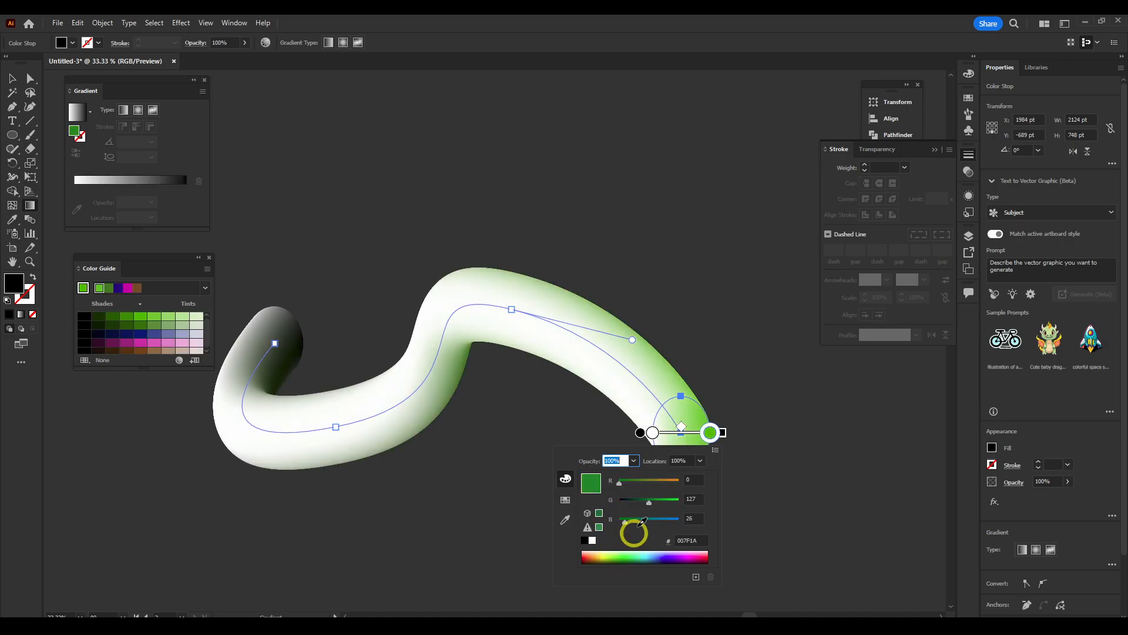
Step: Shift the white stop of the end circle's gradient toward the green stop, near the circle's center
left_click(654, 433)
left_click_drag(652, 434, 694, 432)
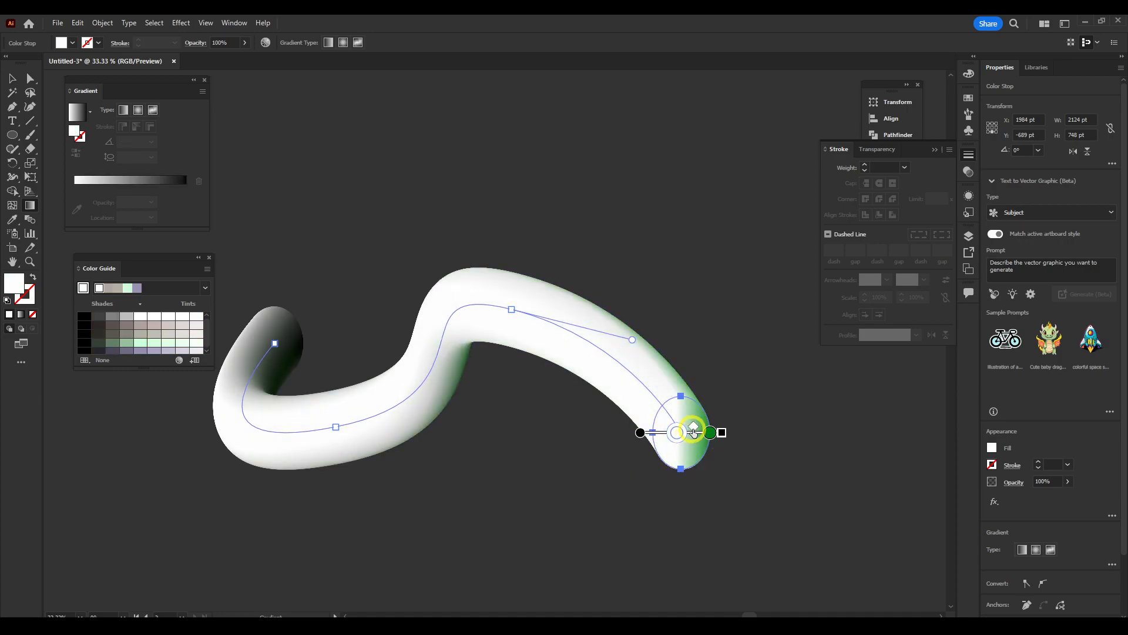